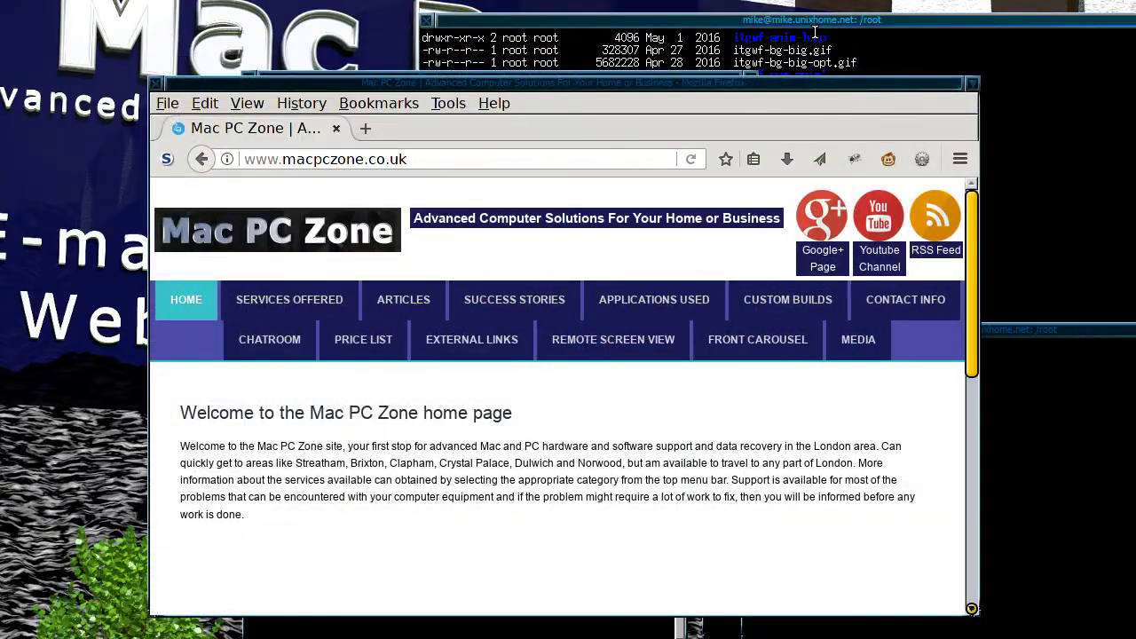
# Step: Open two more root terminals and tile them with the existing ones across the desktop
pyautogui.moveTo(812, 18); pyautogui.dragTo(710, 28)
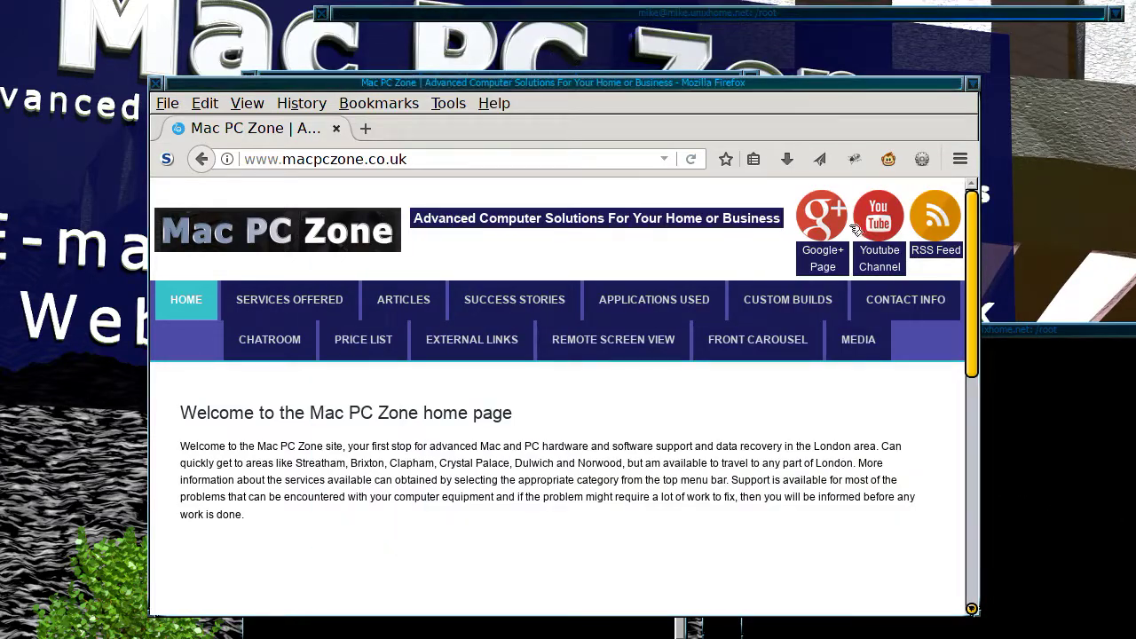
pyautogui.moveTo(1023, 325); pyautogui.dragTo(896, 258)
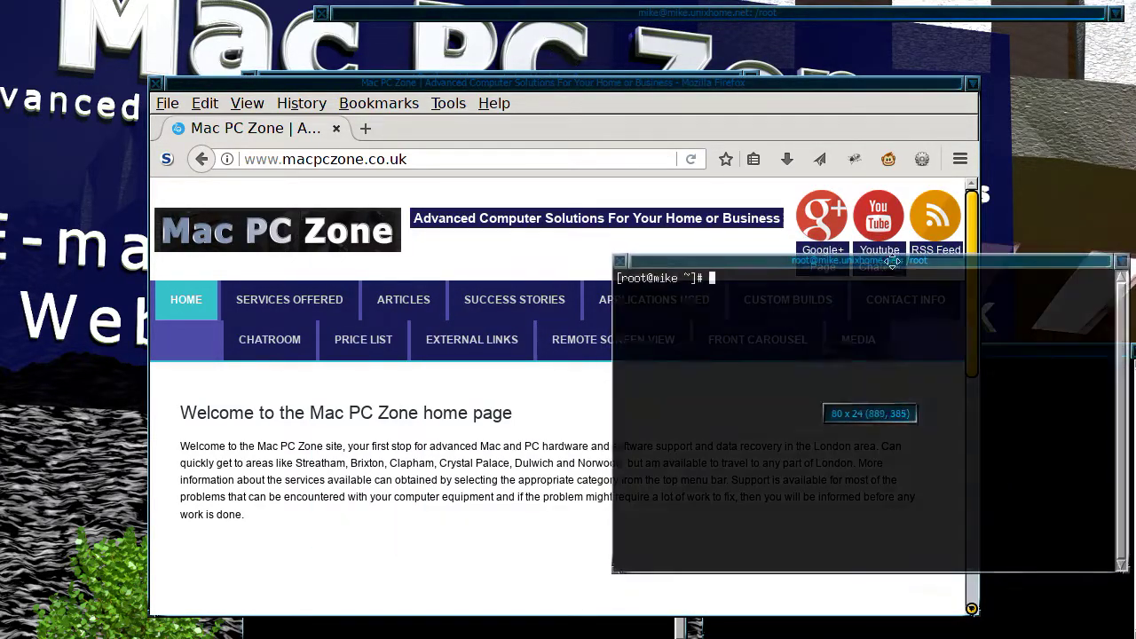
pyautogui.hotkey('ctrl', 'alt', 't')
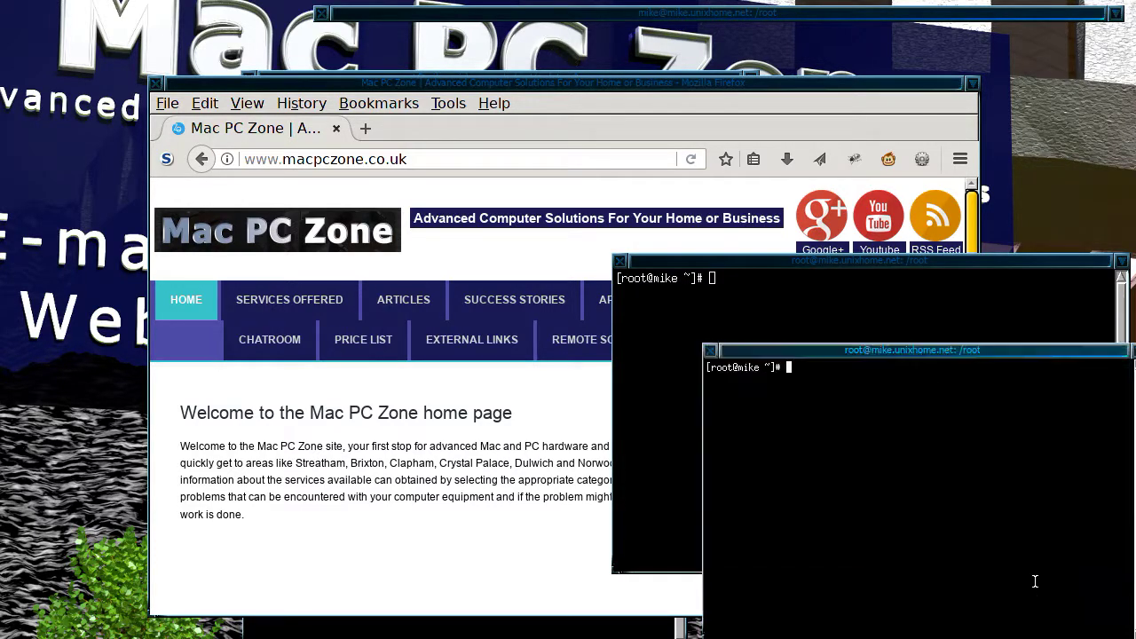
pyautogui.moveTo(999, 350); pyautogui.dragTo(975, 337)
pyautogui.hotkey('ctrl', 'alt', 't')
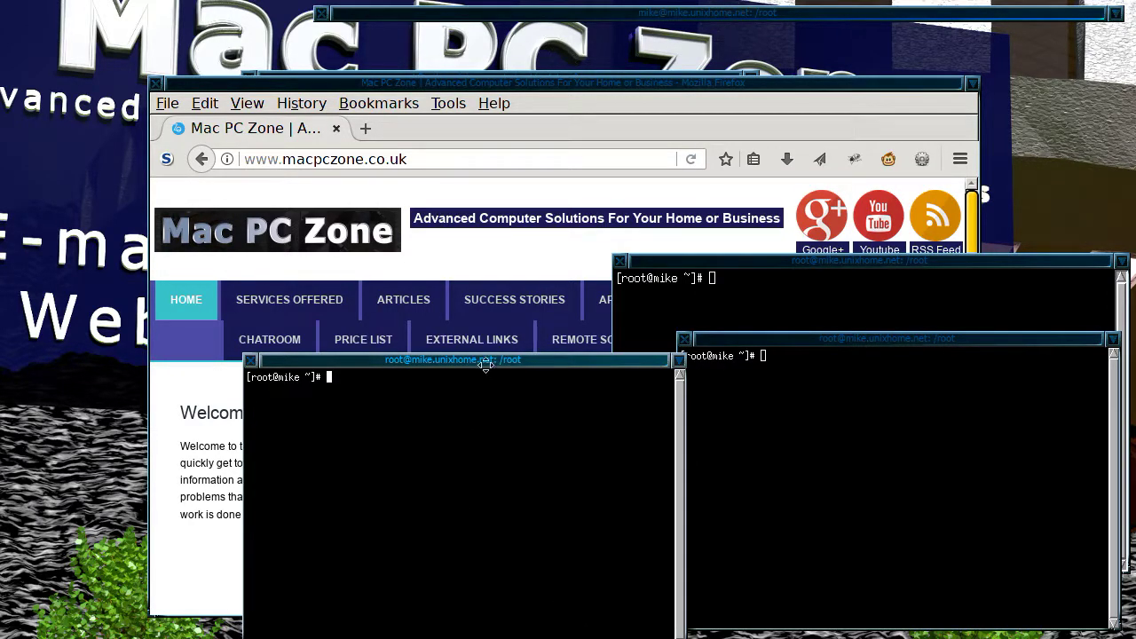
pyautogui.moveTo(486, 359); pyautogui.dragTo(366, 337)
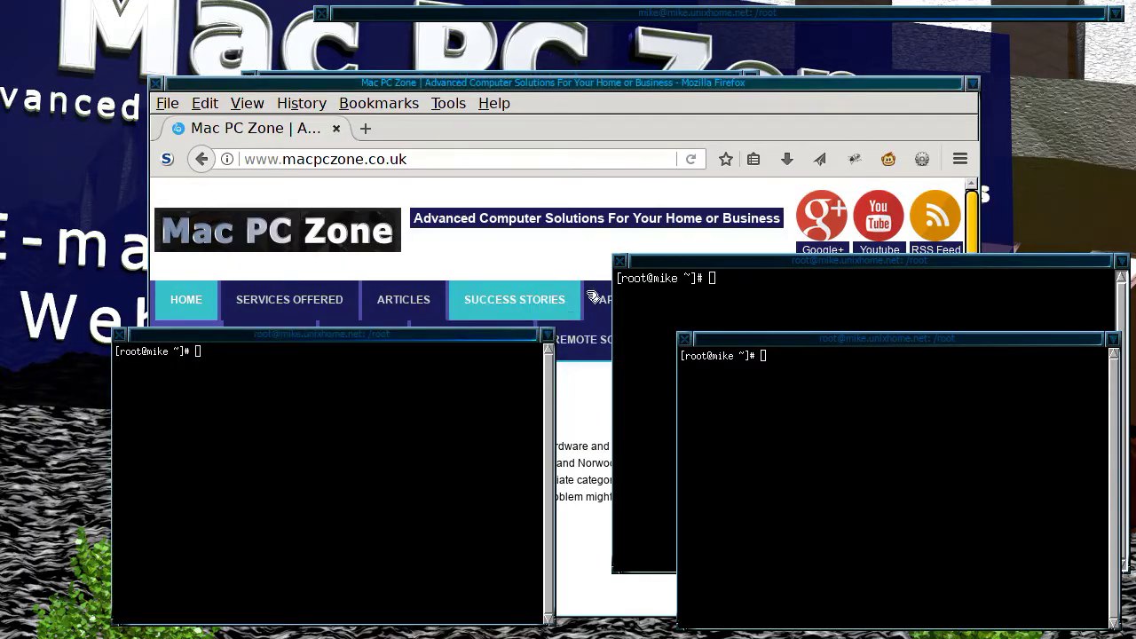
# Step: Bring Firefox in front of the terminals, shift it, and enlarge it
pyautogui.click(709, 127)
pyautogui.moveTo(735, 83); pyautogui.dragTo(669, 29)
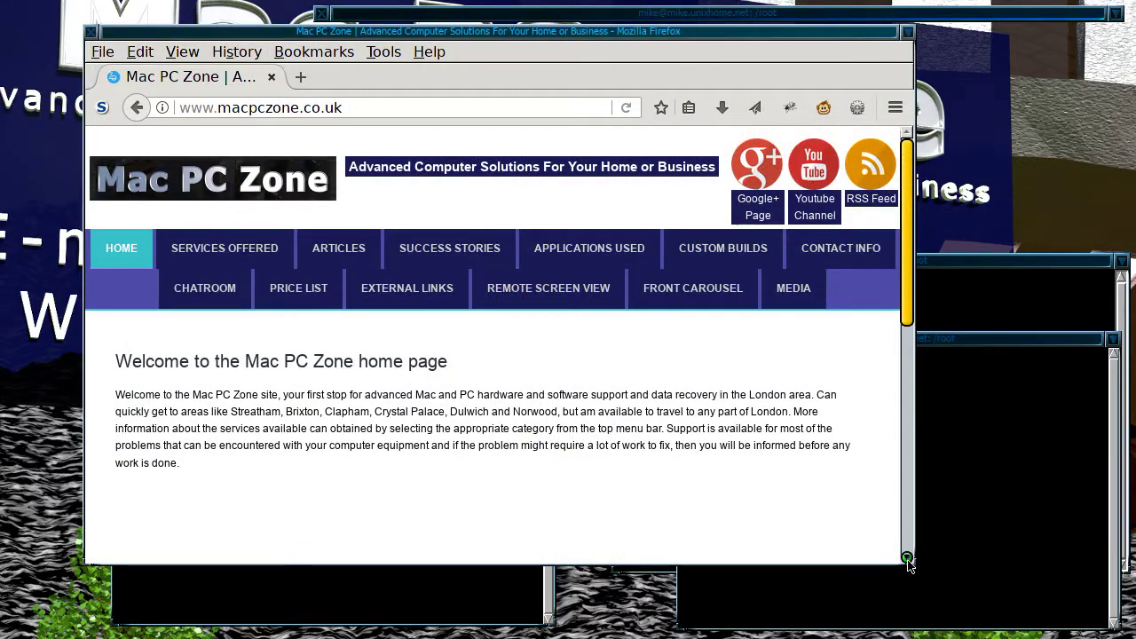
pyautogui.moveTo(908, 556); pyautogui.dragTo(1084, 616)
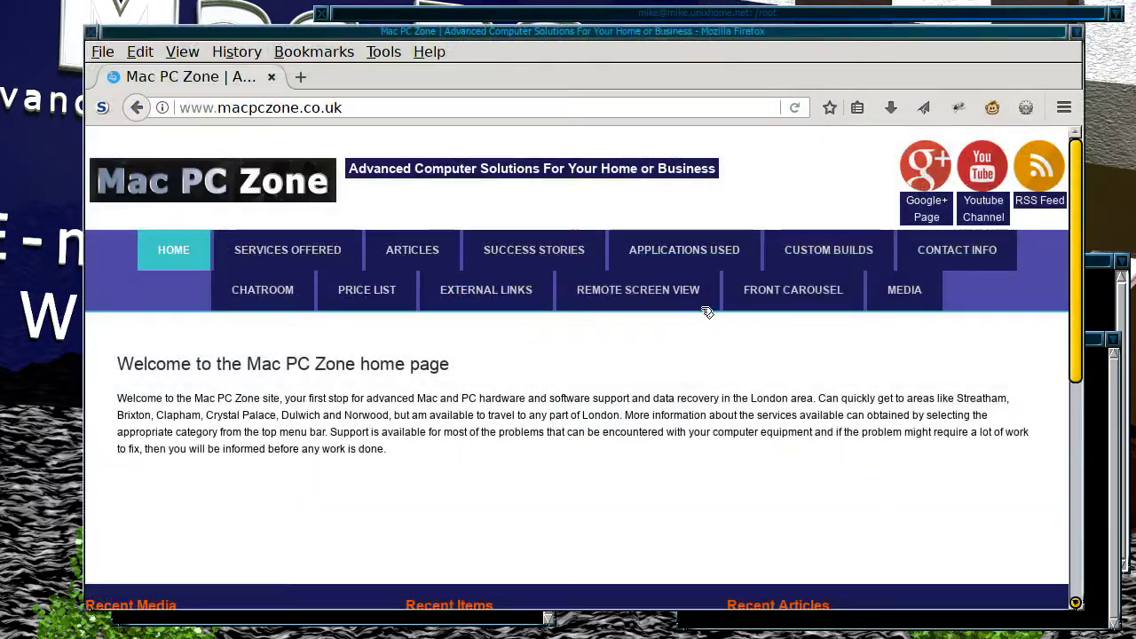
# Step: Open a new Firefox tab and load proxmox.com
pyautogui.click(300, 78)
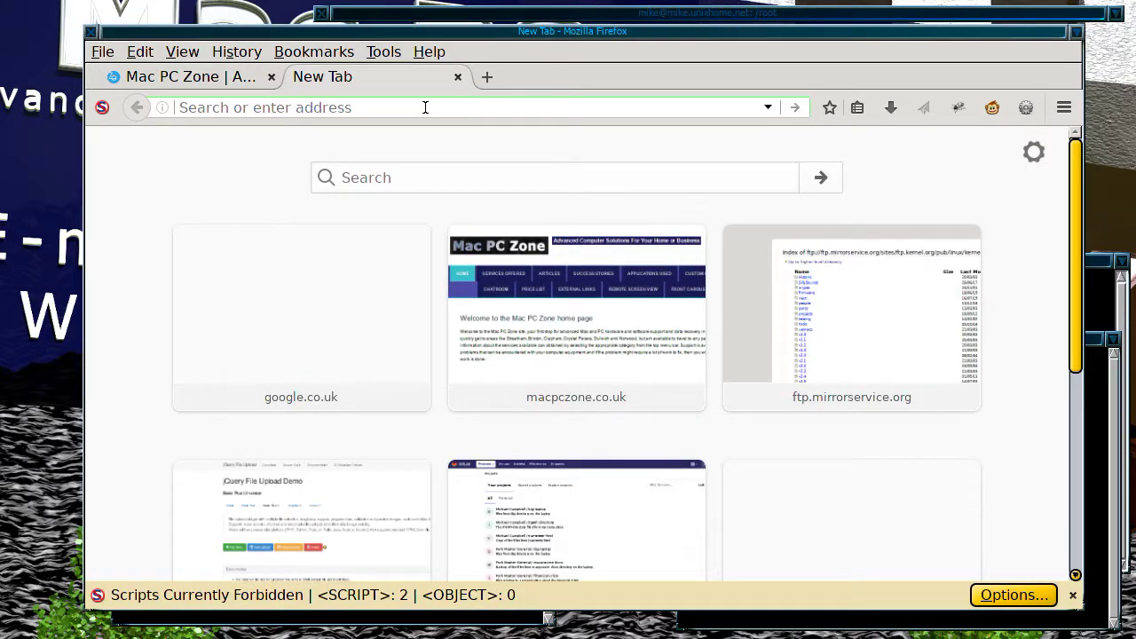
pyautogui.write('pro')
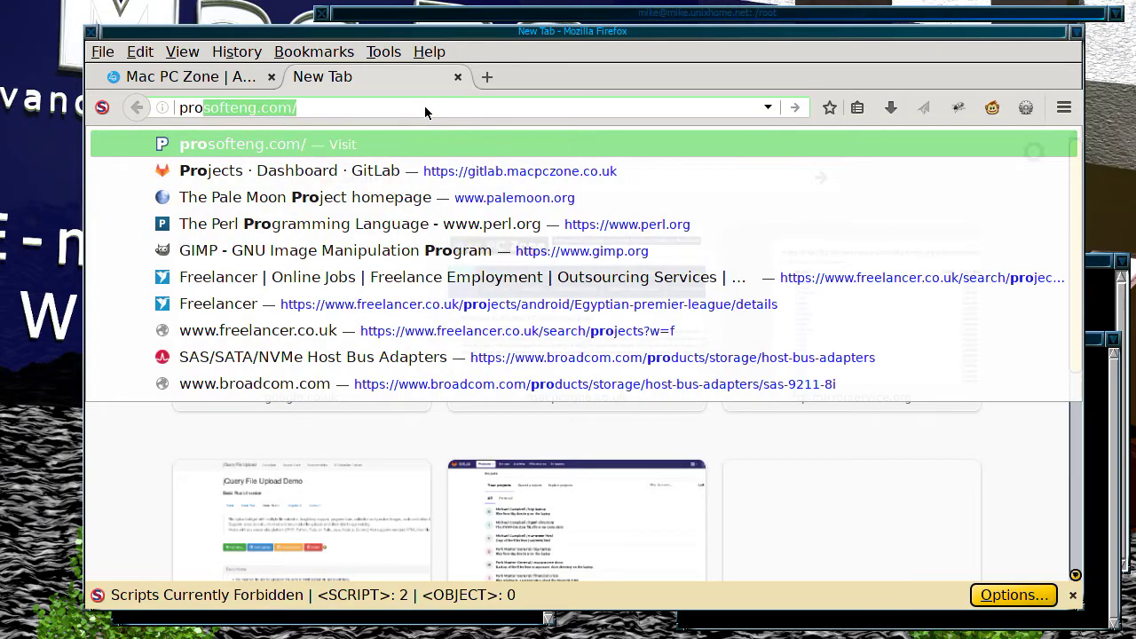
pyautogui.write('xmox')
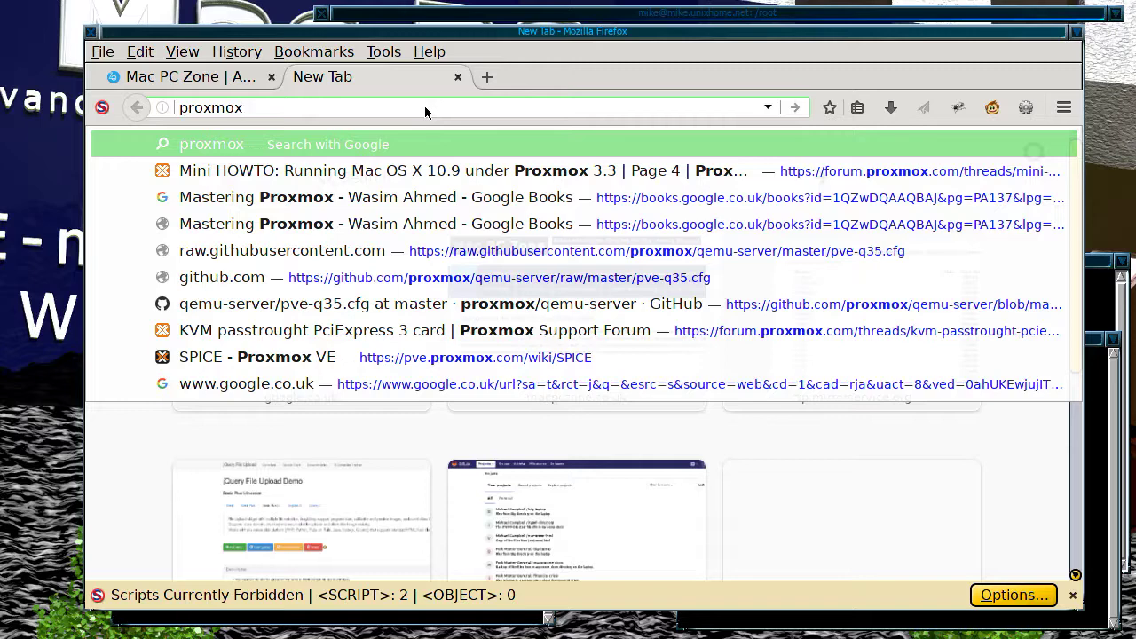
pyautogui.write('.com')
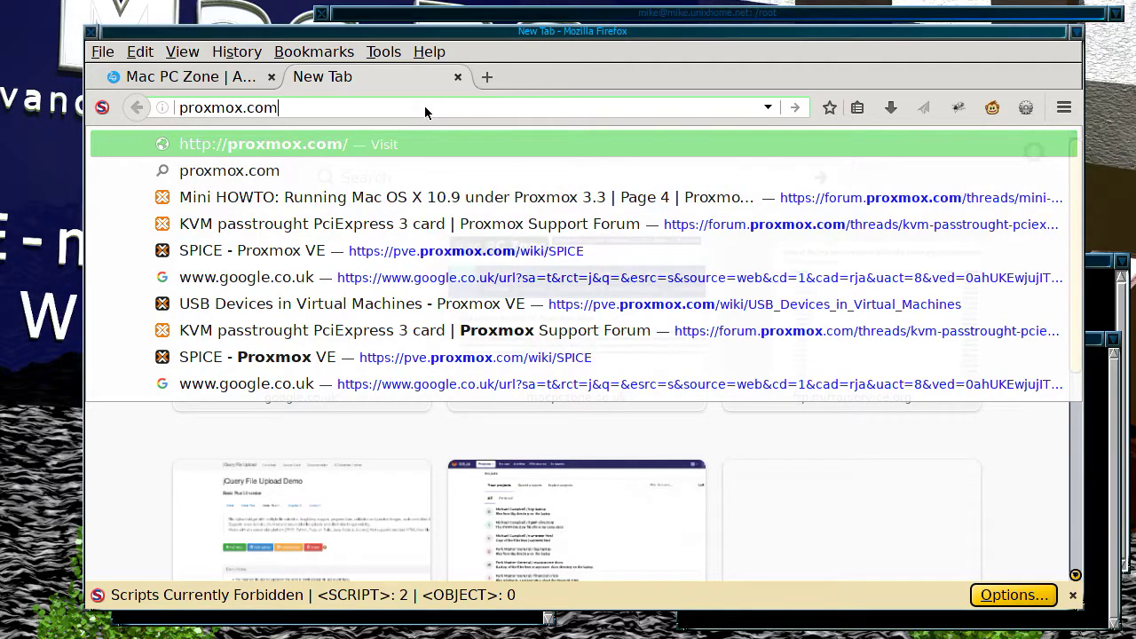
pyautogui.press('Return')
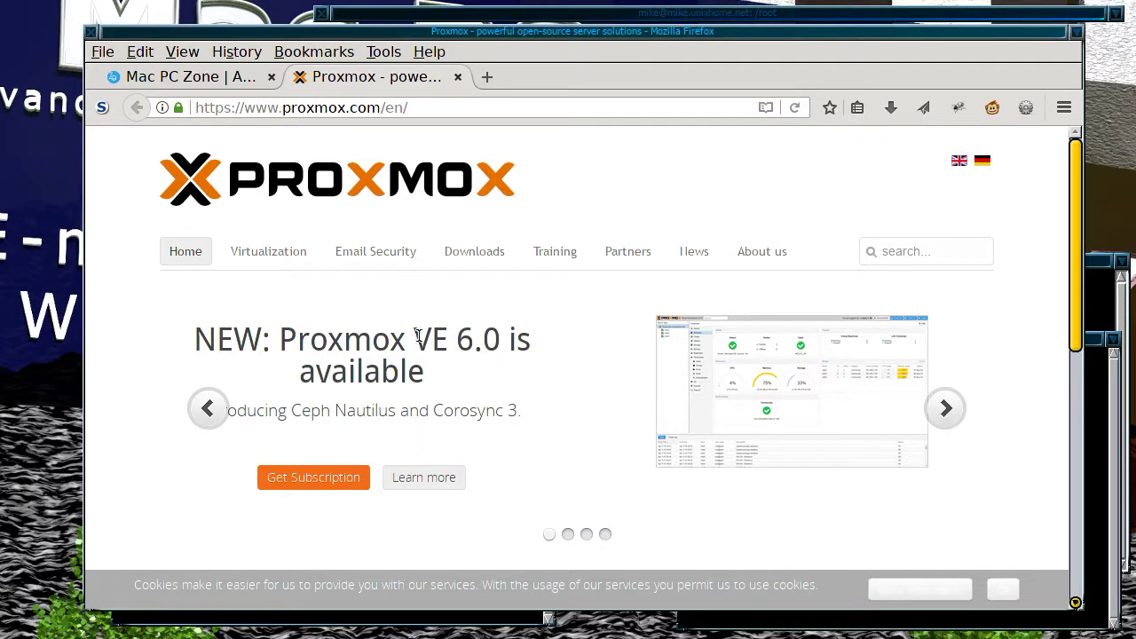
# Step: Save the Proxmox VE 5.4 ISO Installer from the Downloads page to the Downloads folder
pyautogui.click(484, 259)
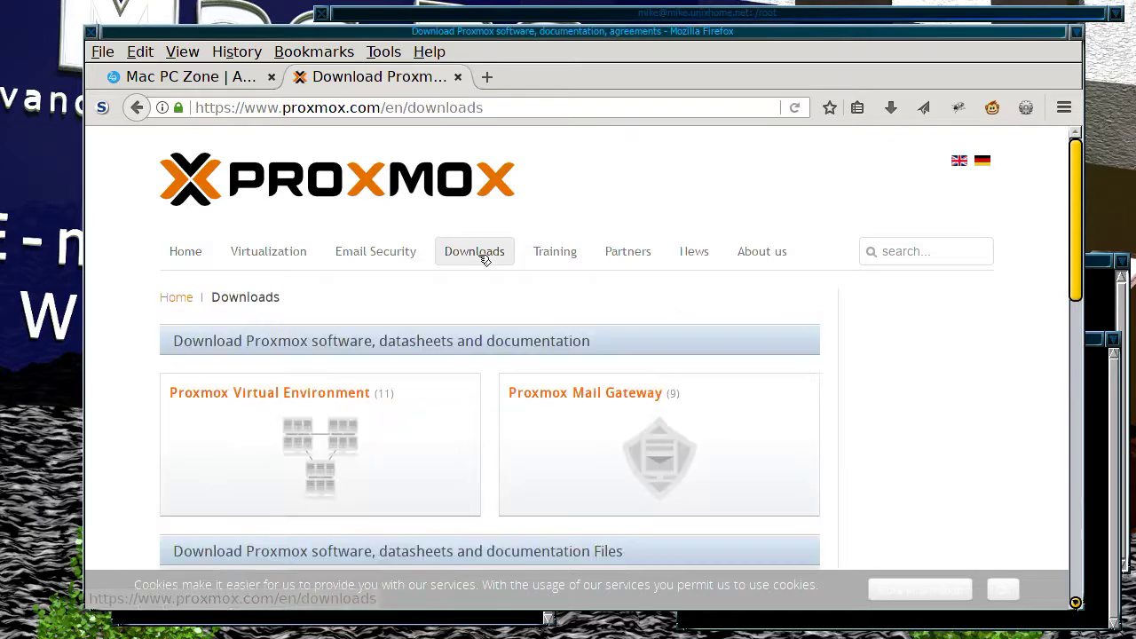
pyautogui.scroll(-5, 849, 335)
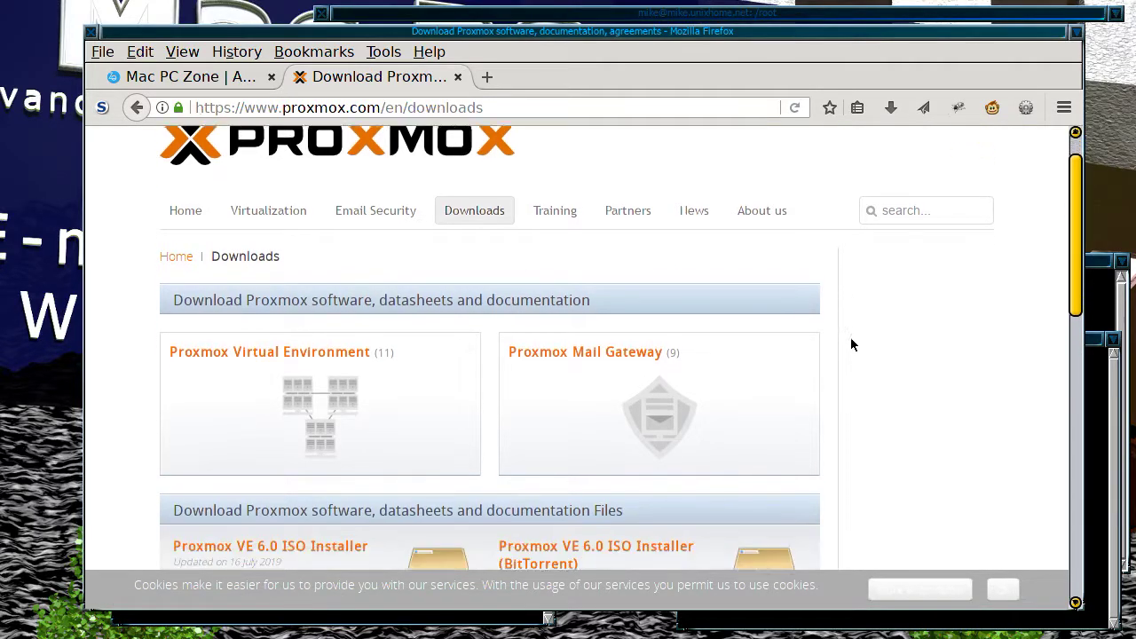
pyautogui.scroll(-3, 848, 347)
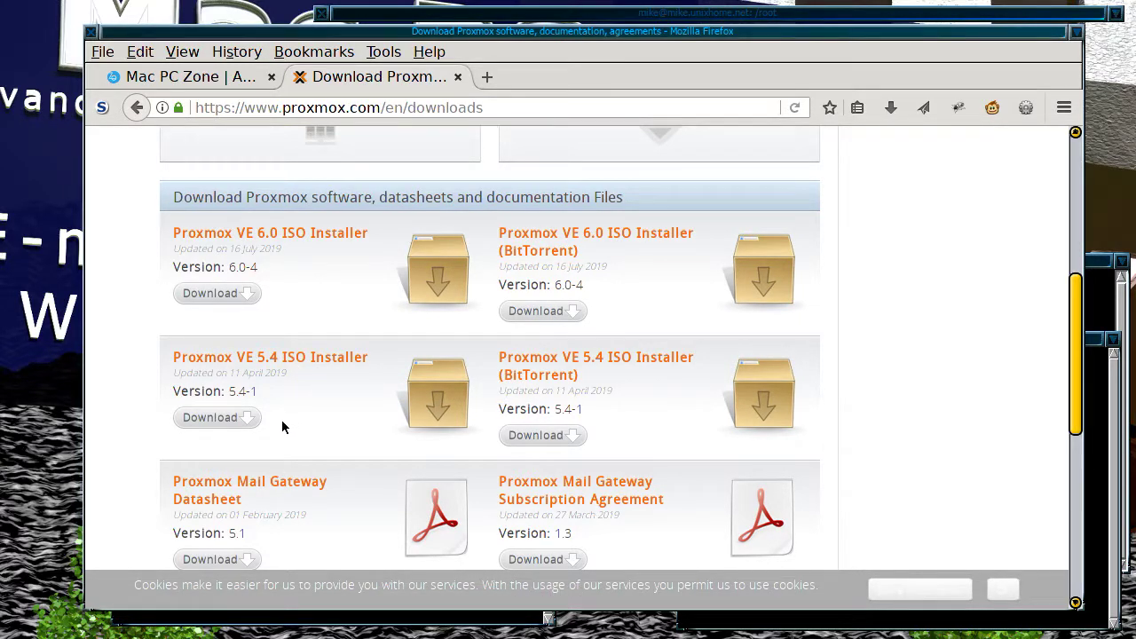
pyautogui.click(234, 423)
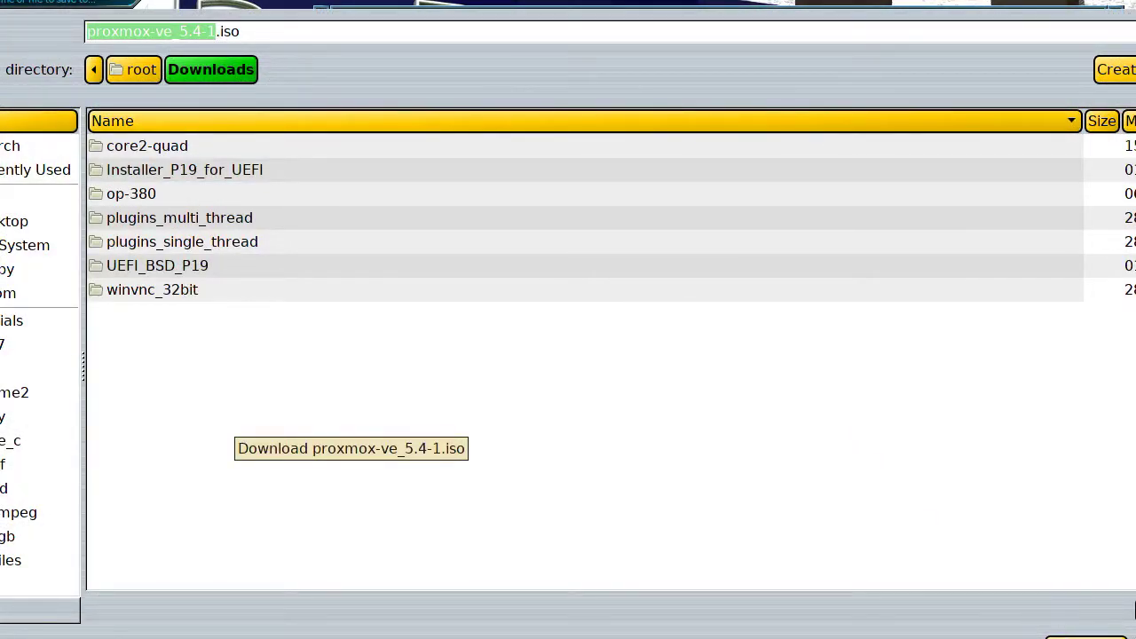
pyautogui.click(1087, 636)
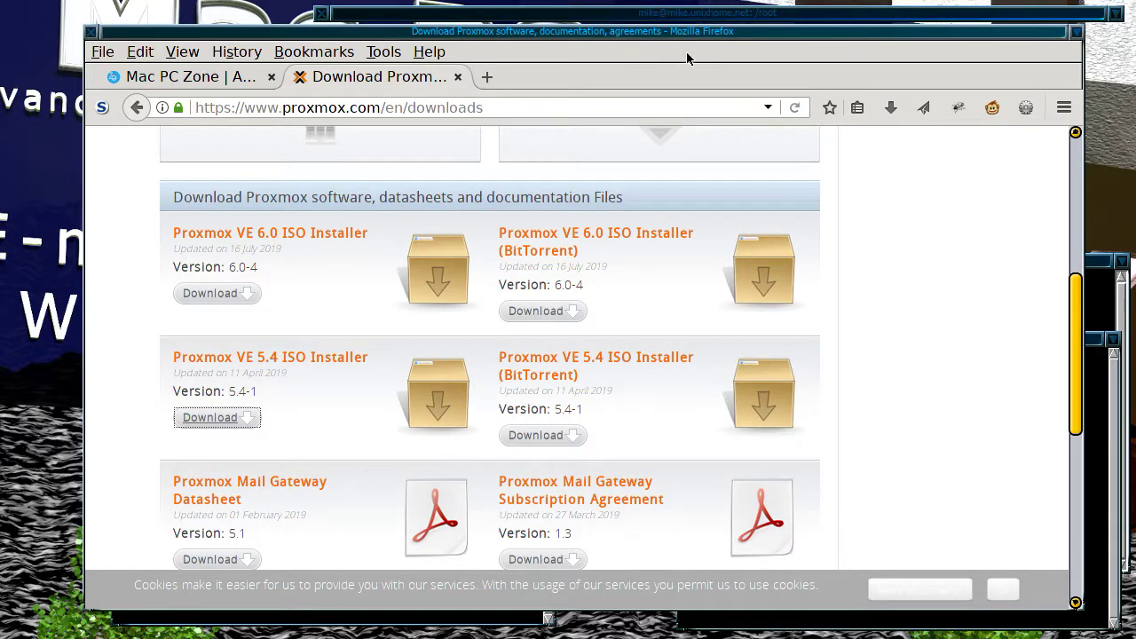
# Step: Close the Proxmox tab, move Firefox left, and roll it up to reveal the terminals
pyautogui.click(458, 79)
pyautogui.moveTo(568, 26); pyautogui.dragTo(530, 27)
pyautogui.doubleClick(531, 29)
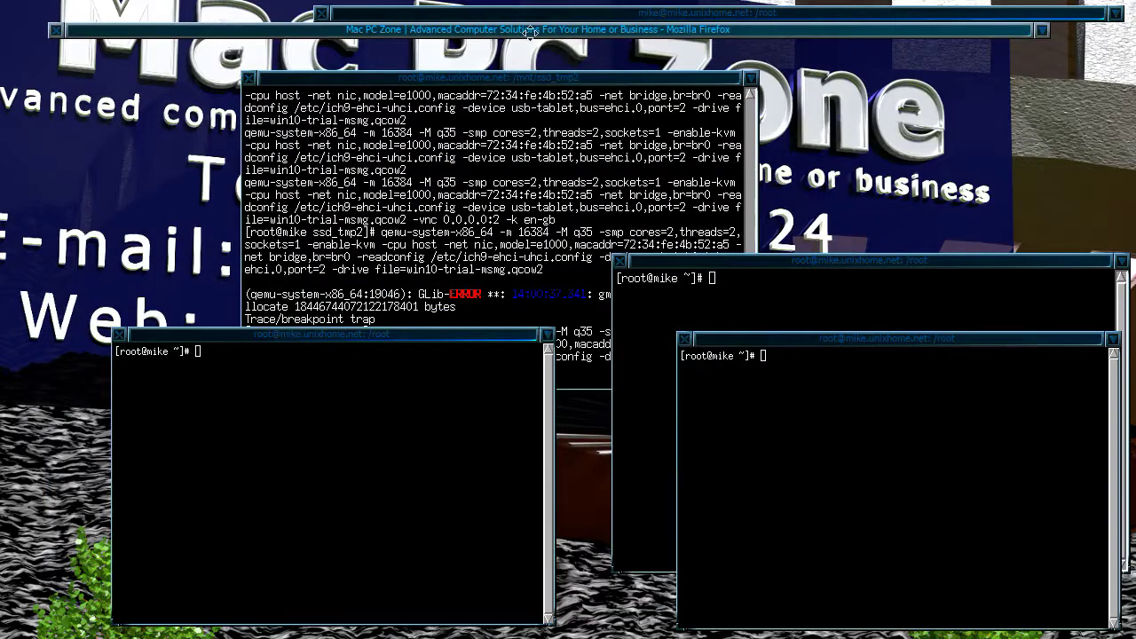
# Step: Browse the ssd_tmp2 terminal's command history, leave its prompt empty, and bring the /root qemu terminal forward
pyautogui.click(536, 180)
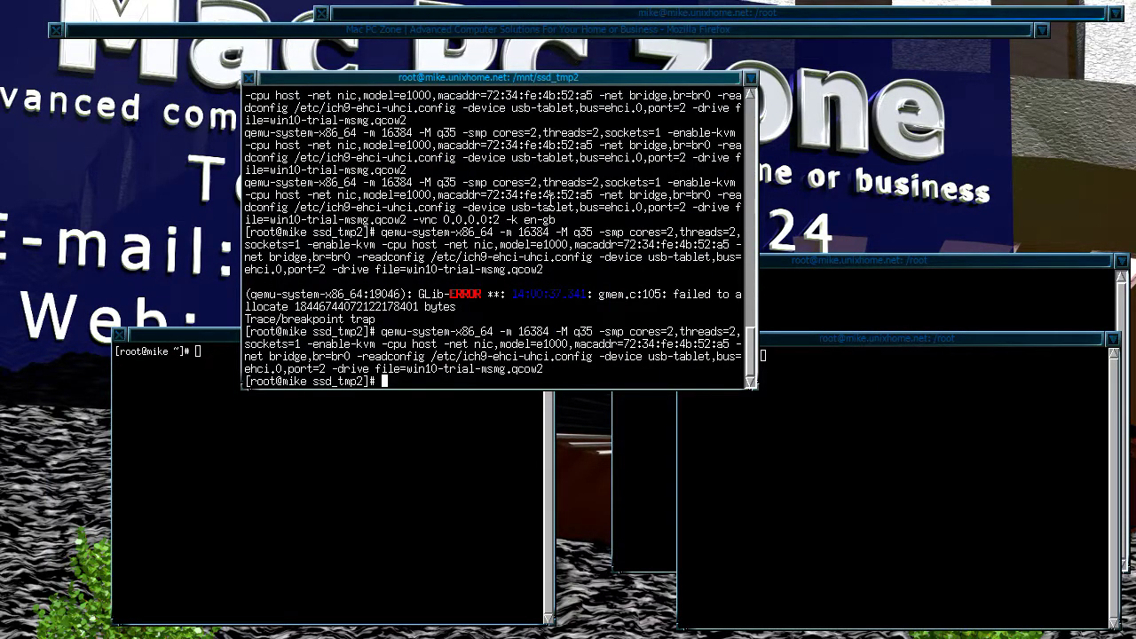
pyautogui.press('Up')
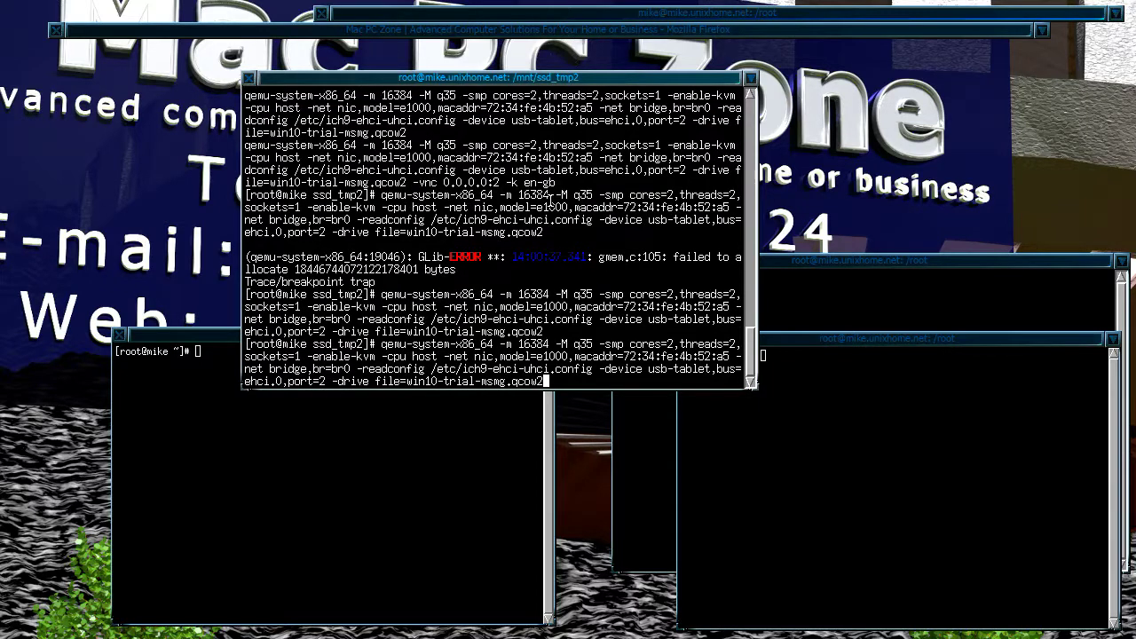
pyautogui.press('Up')
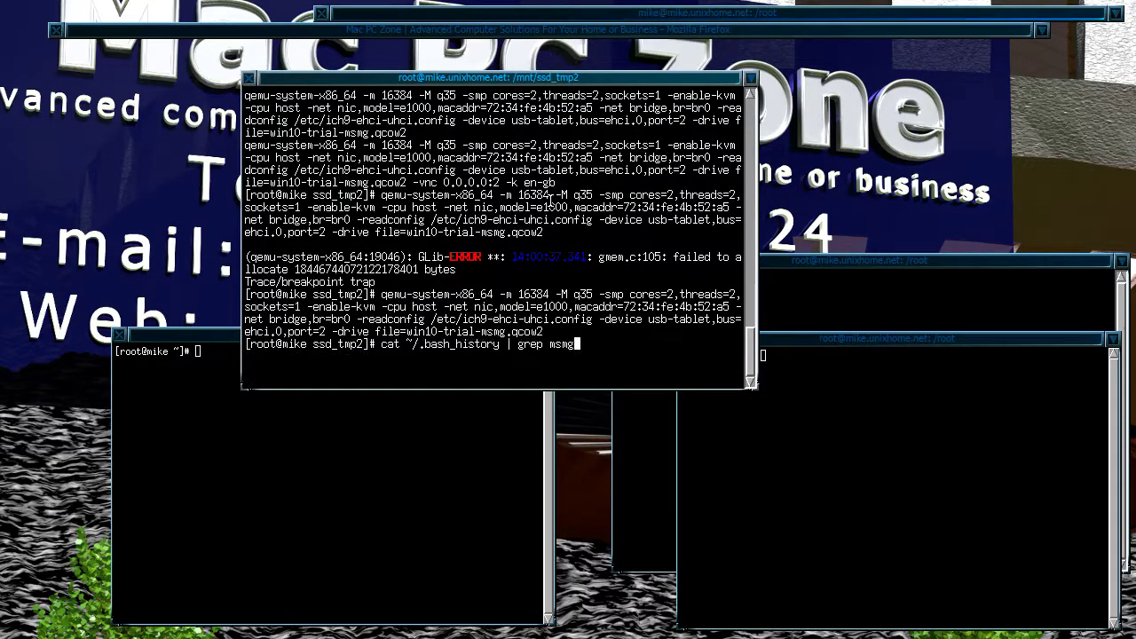
pyautogui.press('Up')
pyautogui.press('Up')
pyautogui.press('Up')
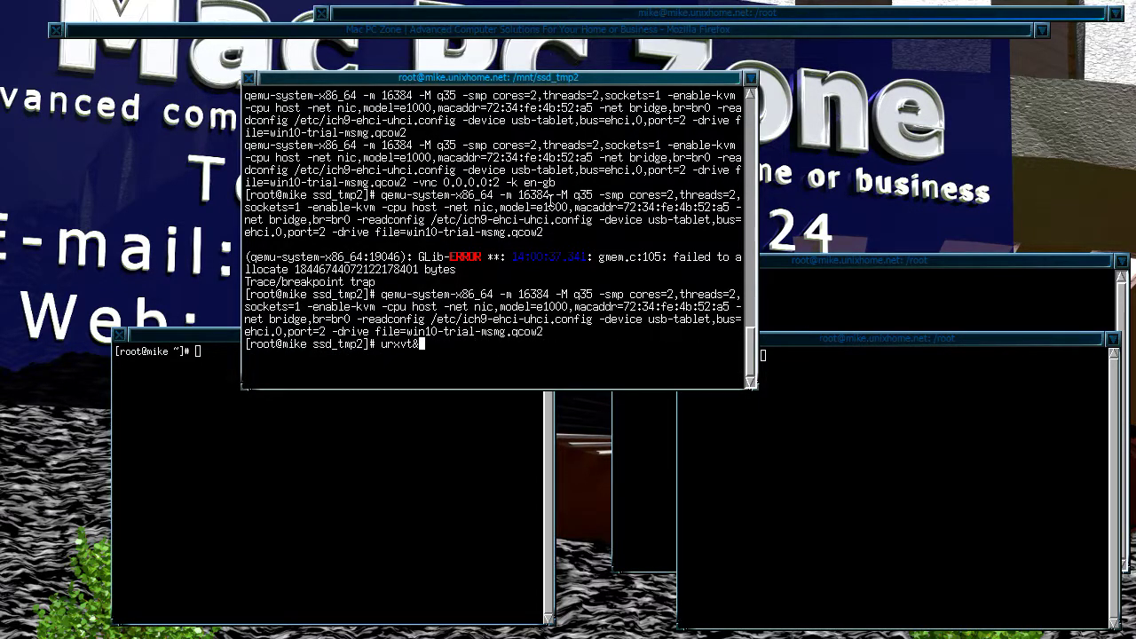
pyautogui.press('Up')
pyautogui.press('Up')
pyautogui.press('Up')
pyautogui.press('Up')
pyautogui.press('Up')
pyautogui.press('Up')
pyautogui.press('Up')
pyautogui.press('BackSpace')
pyautogui.press('BackSpace')
pyautogui.press('BackSpace')
pyautogui.press('BackSpace')
pyautogui.press('BackSpace')
pyautogui.press('BackSpace')
pyautogui.press('BackSpace')
pyautogui.press('BackSpace')
pyautogui.press('BackSpace')
pyautogui.press('BackSpace')
pyautogui.press('BackSpace')
pyautogui.press('BackSpace')
pyautogui.press('BackSpace')
pyautogui.press('BackSpace')
pyautogui.press('BackSpace')
pyautogui.press('BackSpace')
pyautogui.press('BackSpace')
pyautogui.press('BackSpace')
pyautogui.press('BackSpace')
pyautogui.press('BackSpace')
pyautogui.write('n')
pyautogui.press('BackSpace')
pyautogui.click(1047, 16)
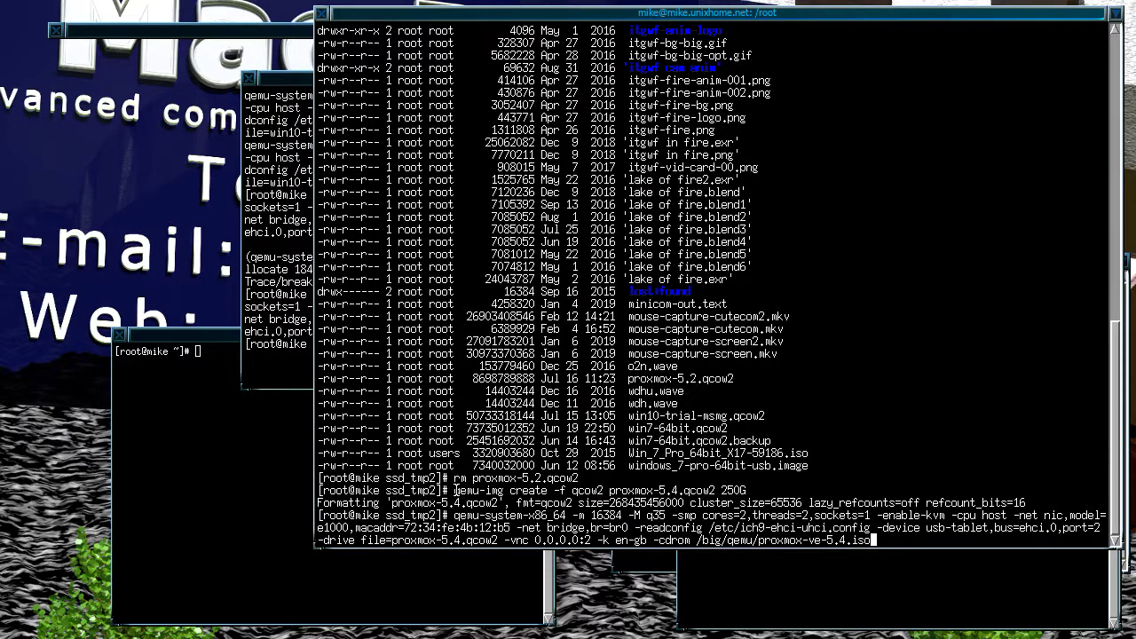
# Step: Select and deselect the qemu-img create line, then unroll Firefox to show Mac PC Zone
pyautogui.moveTo(456, 489); pyautogui.dragTo(749, 494)
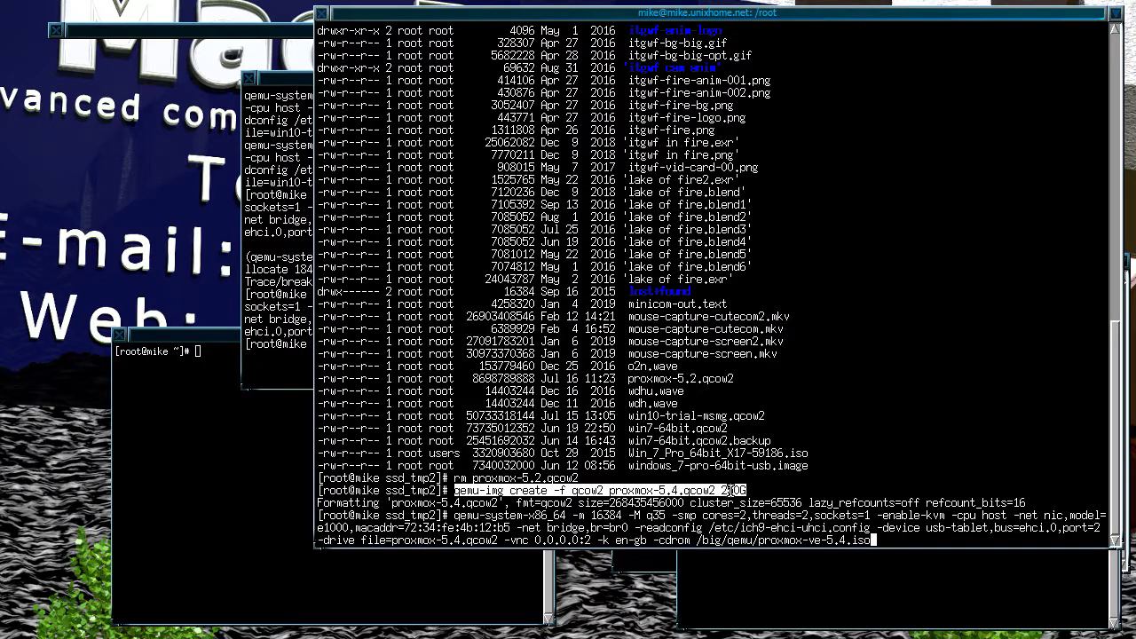
pyautogui.click(750, 490)
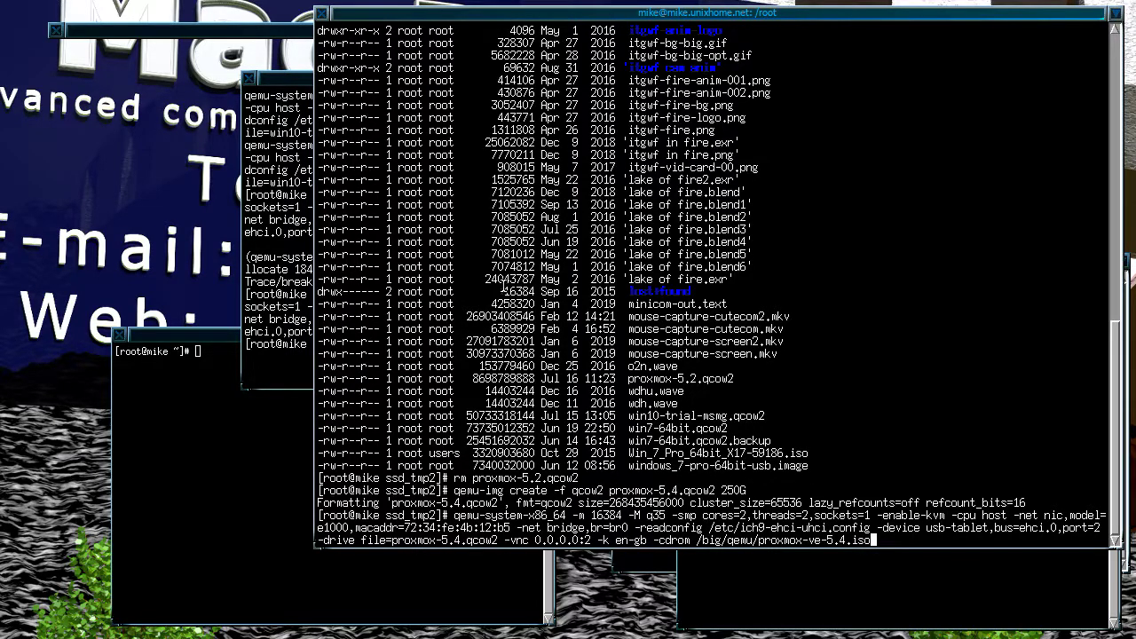
pyautogui.click(288, 31)
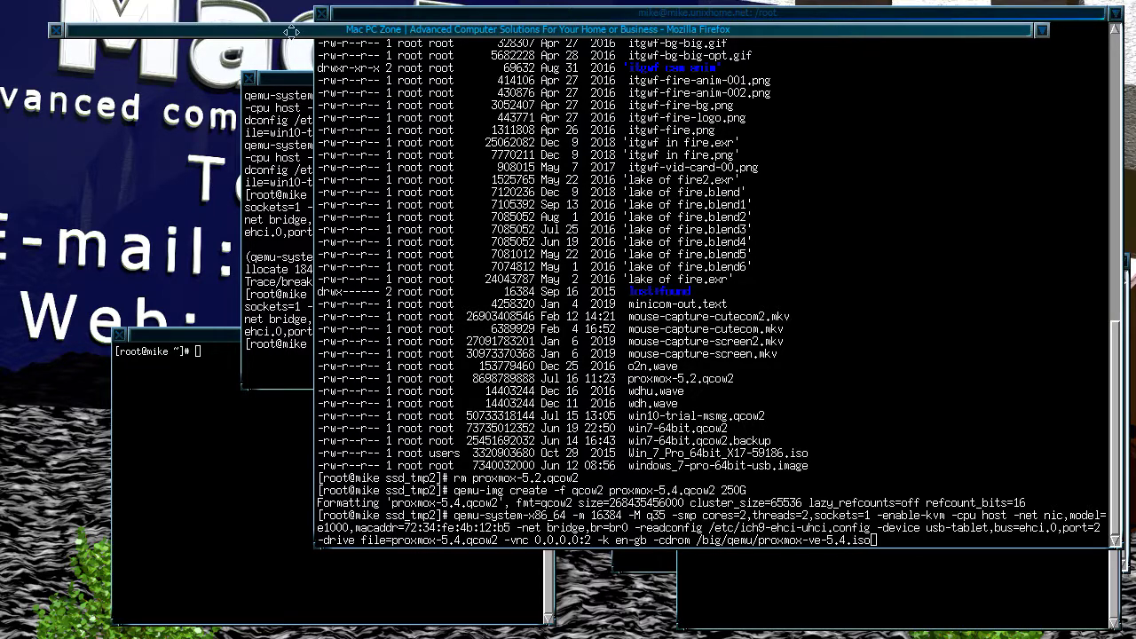
pyautogui.doubleClick(288, 31)
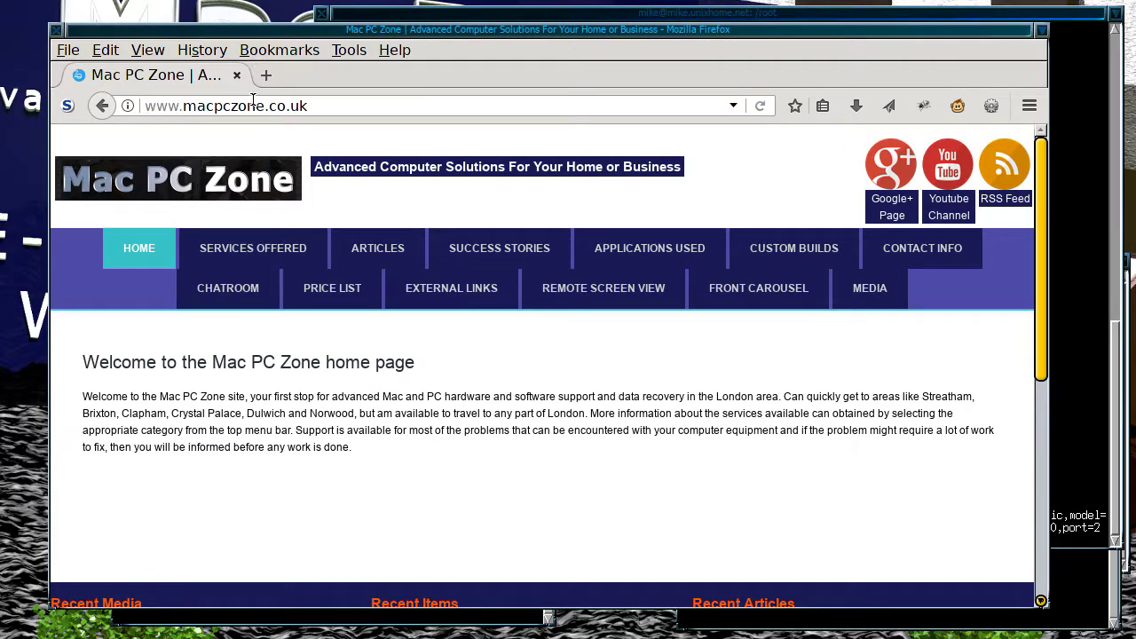
# Step: Open the Proxmox VE 5.4 installation article via Applications Used, scroll to its commands, and roll up Firefox
pyautogui.click(639, 247)
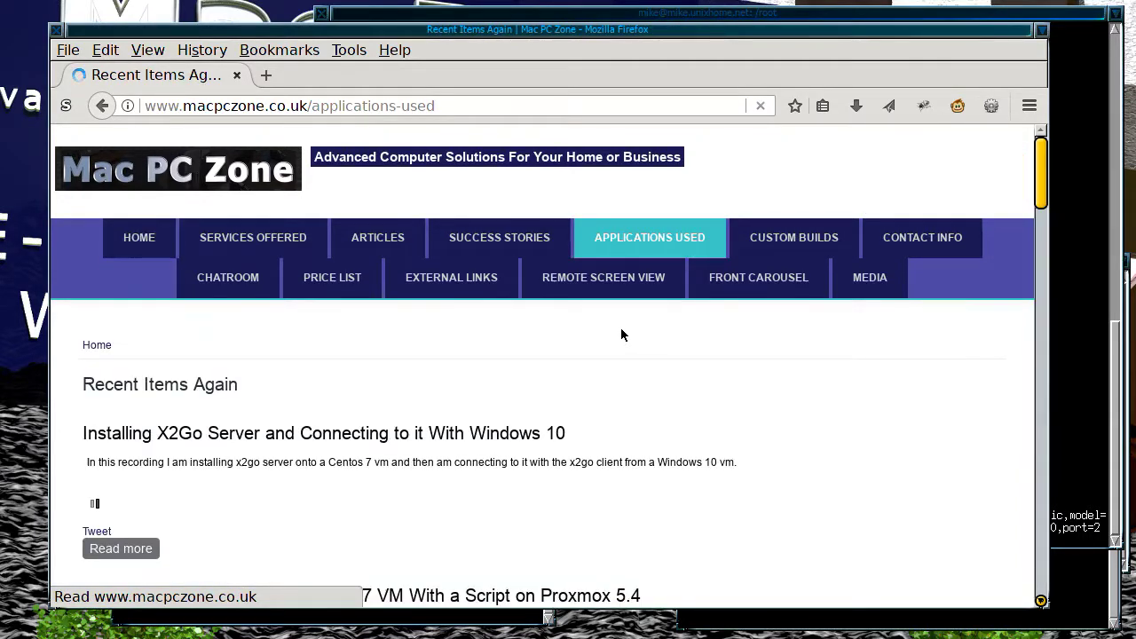
pyautogui.scroll(-6, 609, 338)
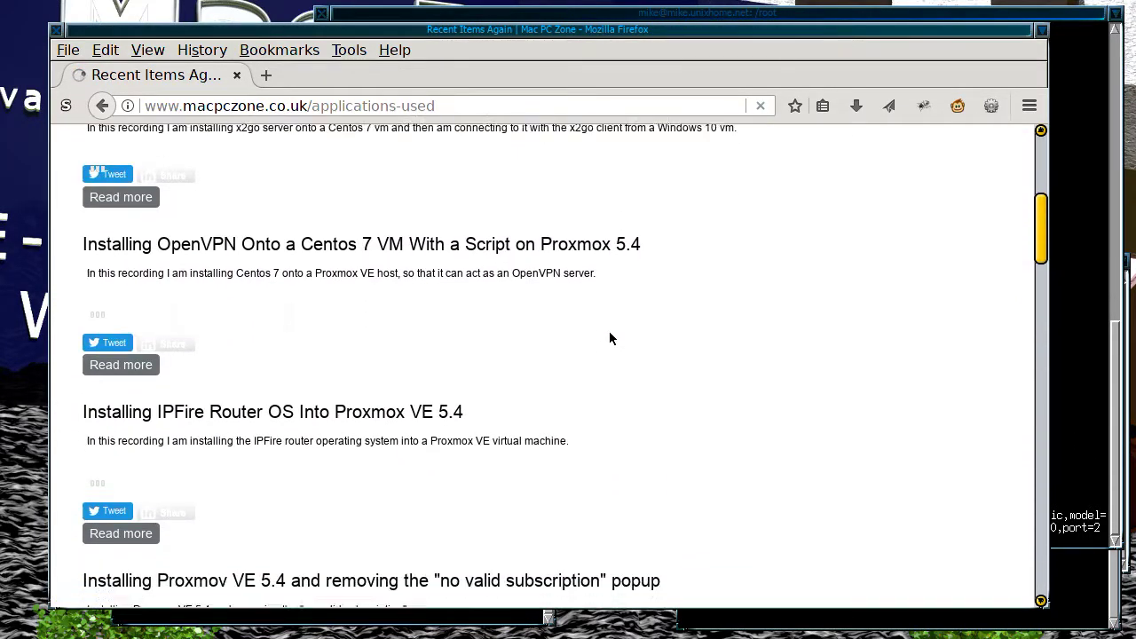
pyautogui.scroll(-2, 609, 338)
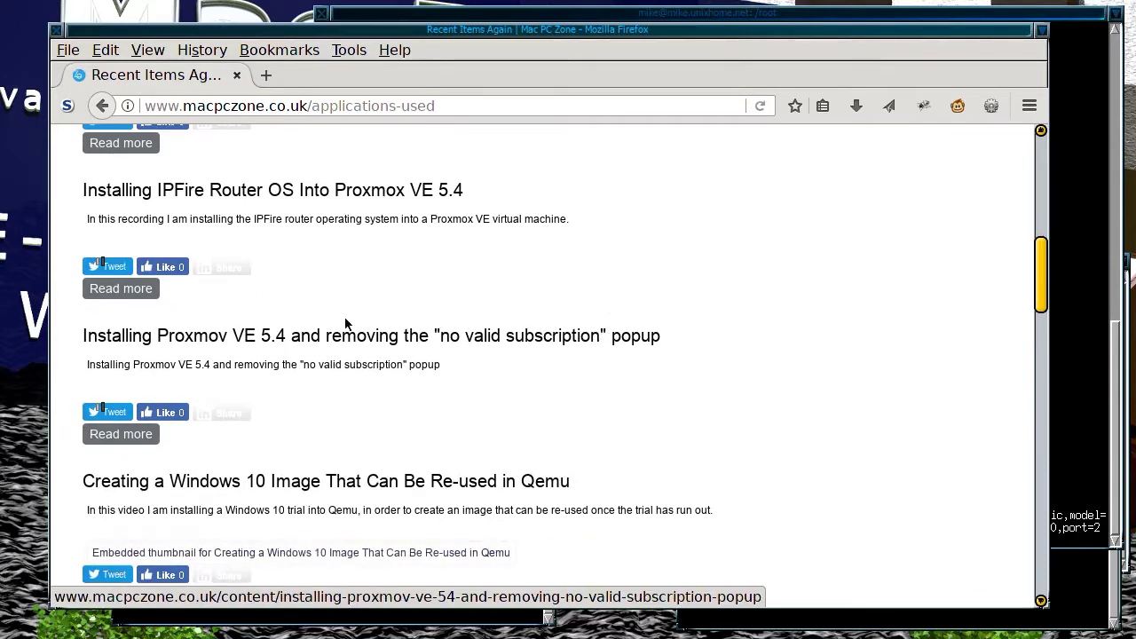
pyautogui.click(296, 335)
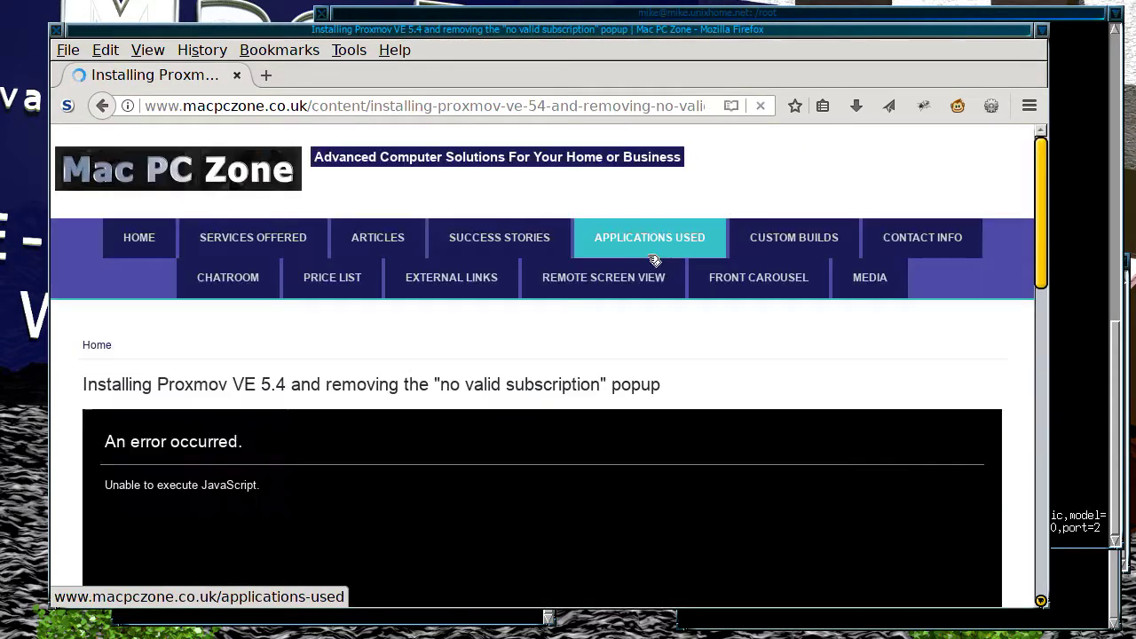
pyautogui.scroll(-10, 714, 306)
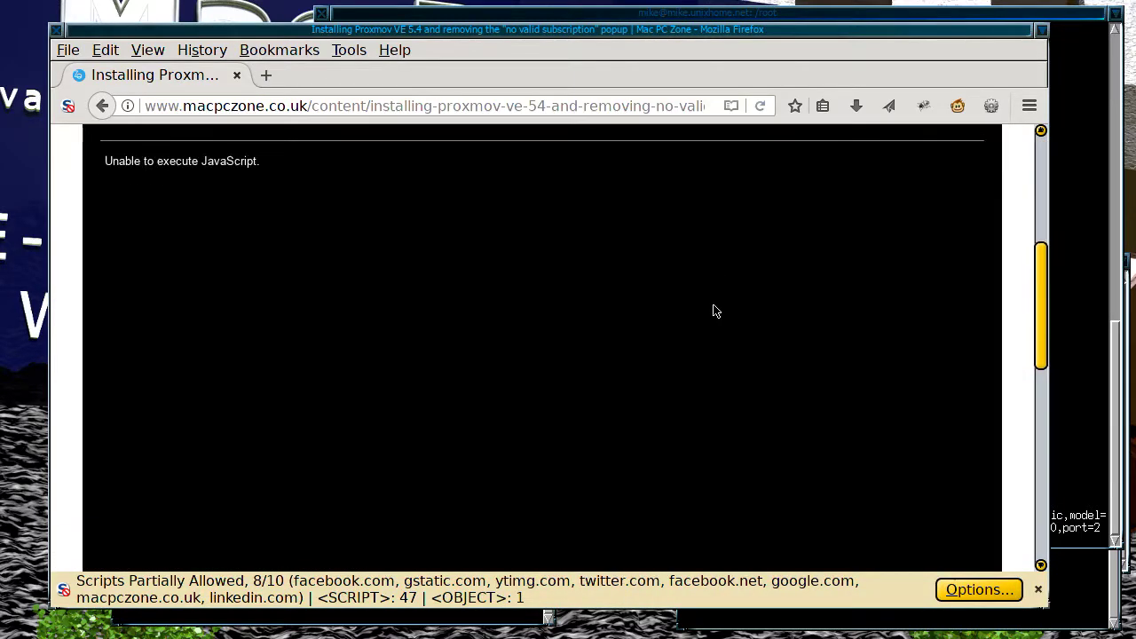
pyautogui.scroll(-3, 713, 307)
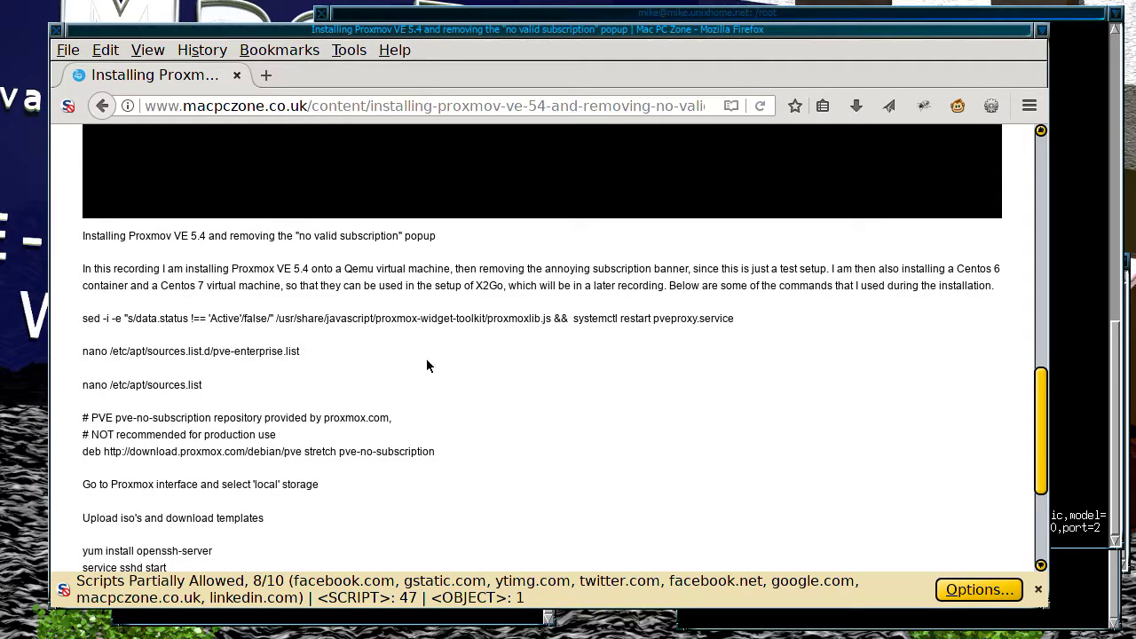
pyautogui.doubleClick(224, 27)
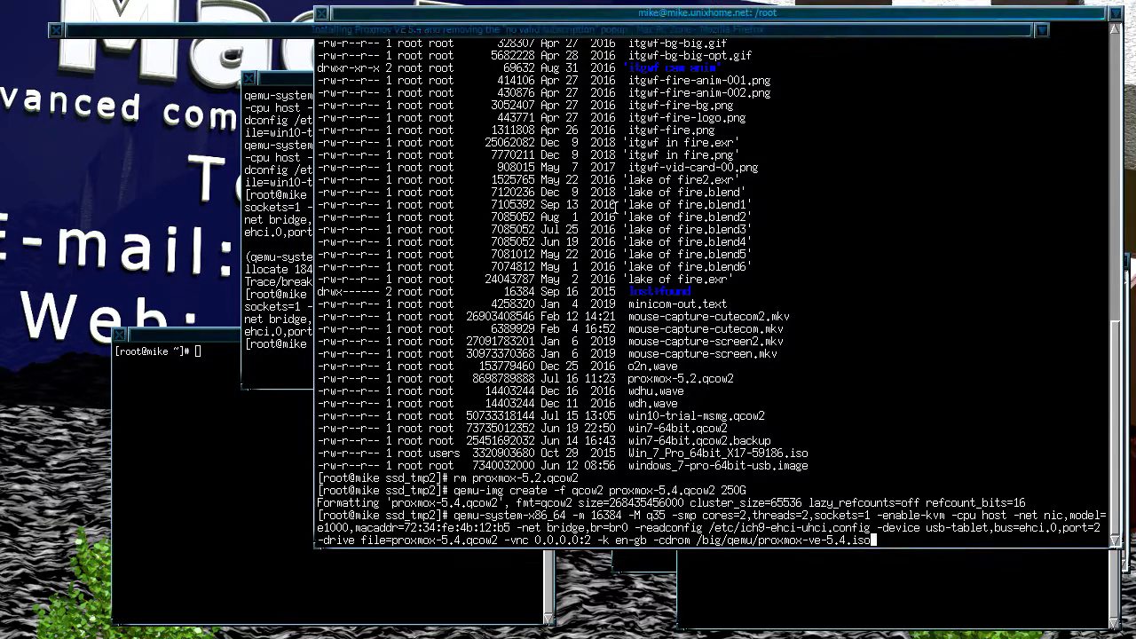
# Step: Start the qemu Proxmox VM, stop it with Ctrl+C, and recall the command
pyautogui.press('Return')
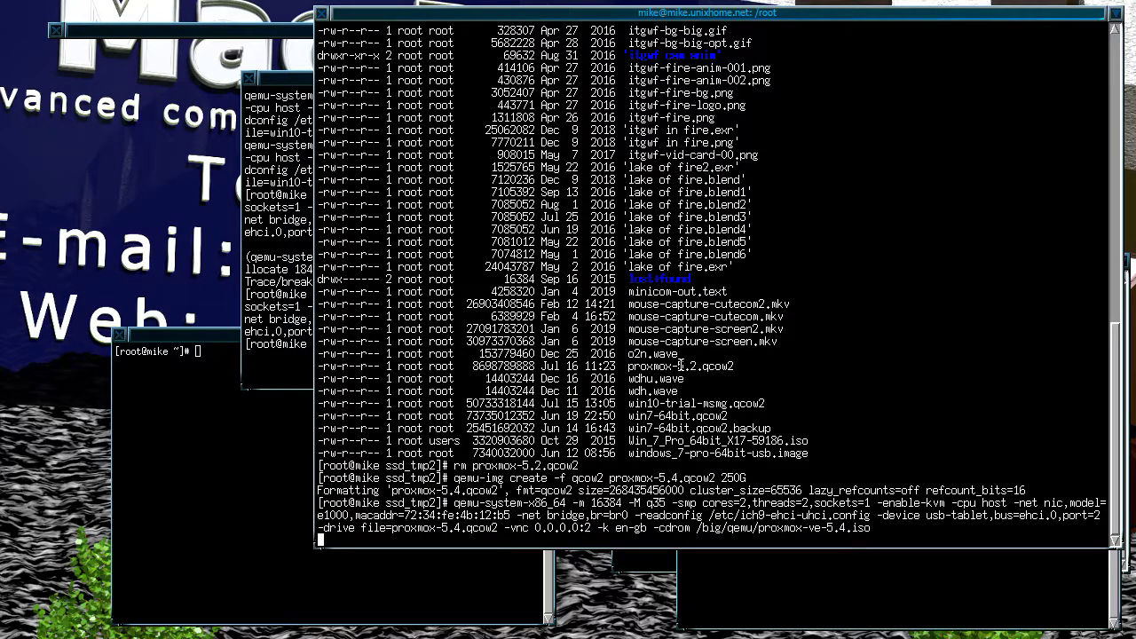
pyautogui.hotkey('ctrl', 'c')
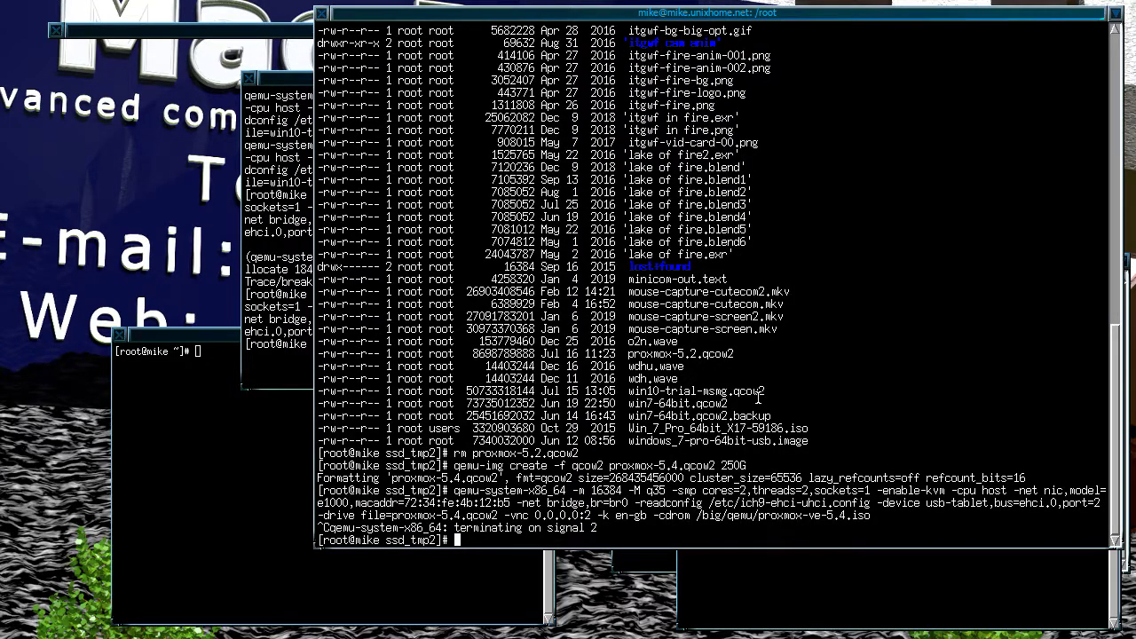
pyautogui.press('Up')
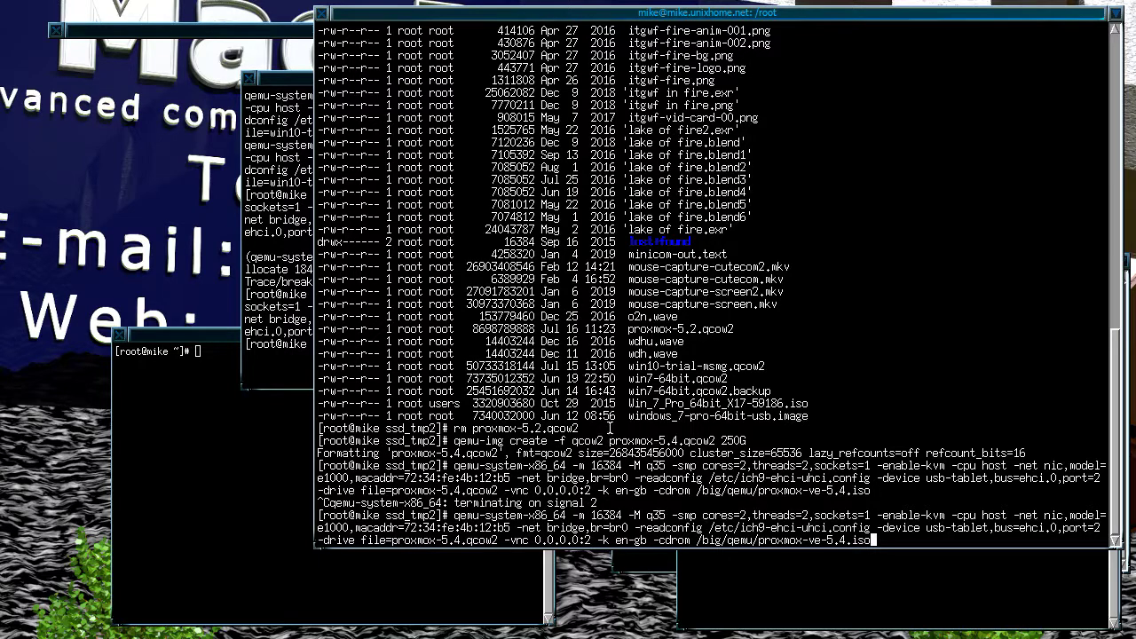
# Step: Relaunch the qemu VM and connect to it from a new terminal with vncviewer 127.0.0.1:2
pyautogui.click(640, 575)
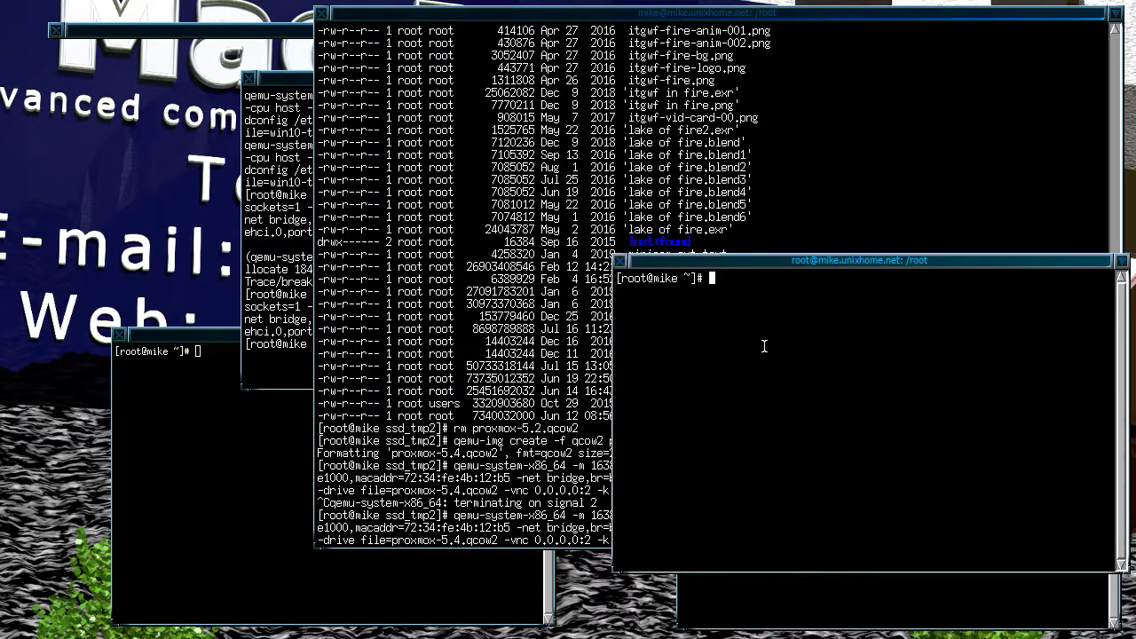
pyautogui.write('vncviewer')
pyautogui.write('127.0.0.1:2')
pyautogui.click(539, 320)
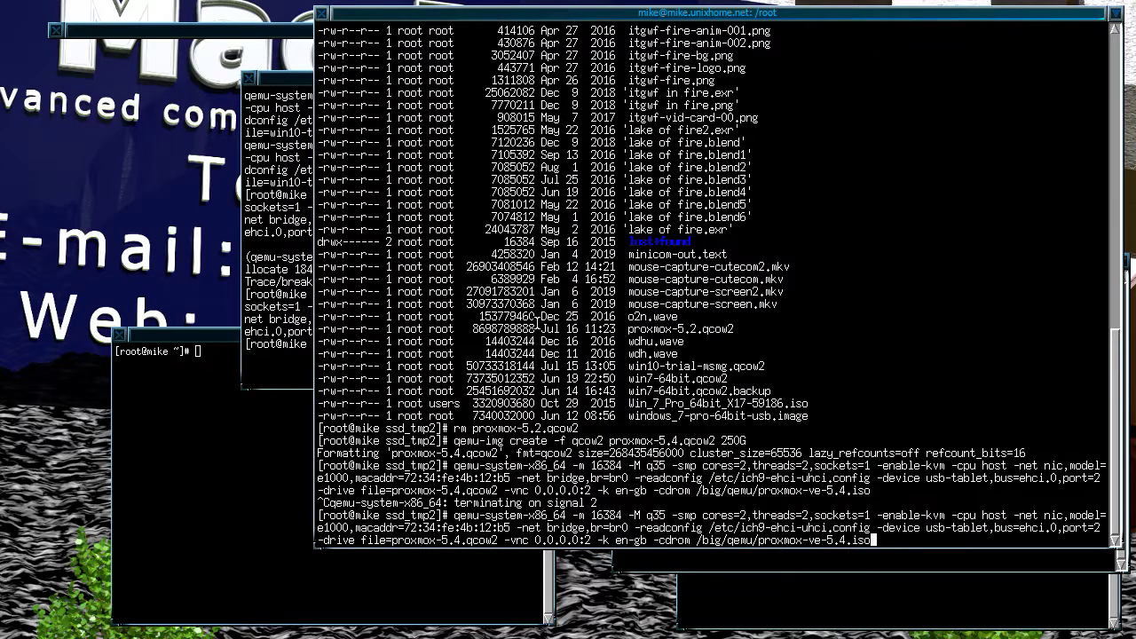
pyautogui.press('Return')
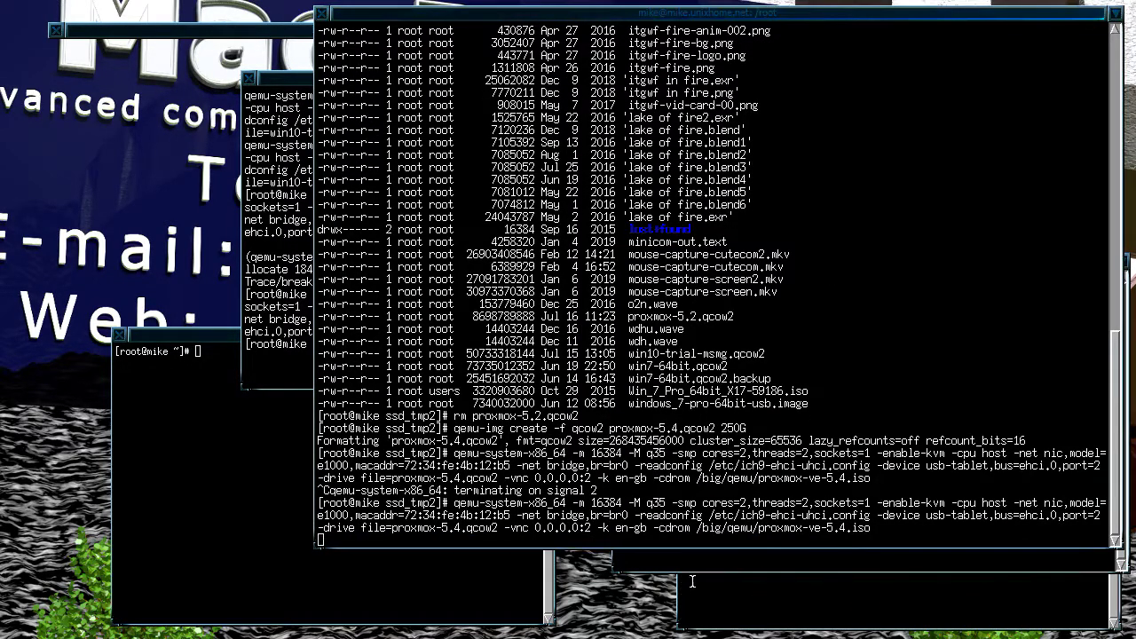
pyautogui.click(710, 561)
pyautogui.write('27.0.0.1:2')
pyautogui.press('Return')
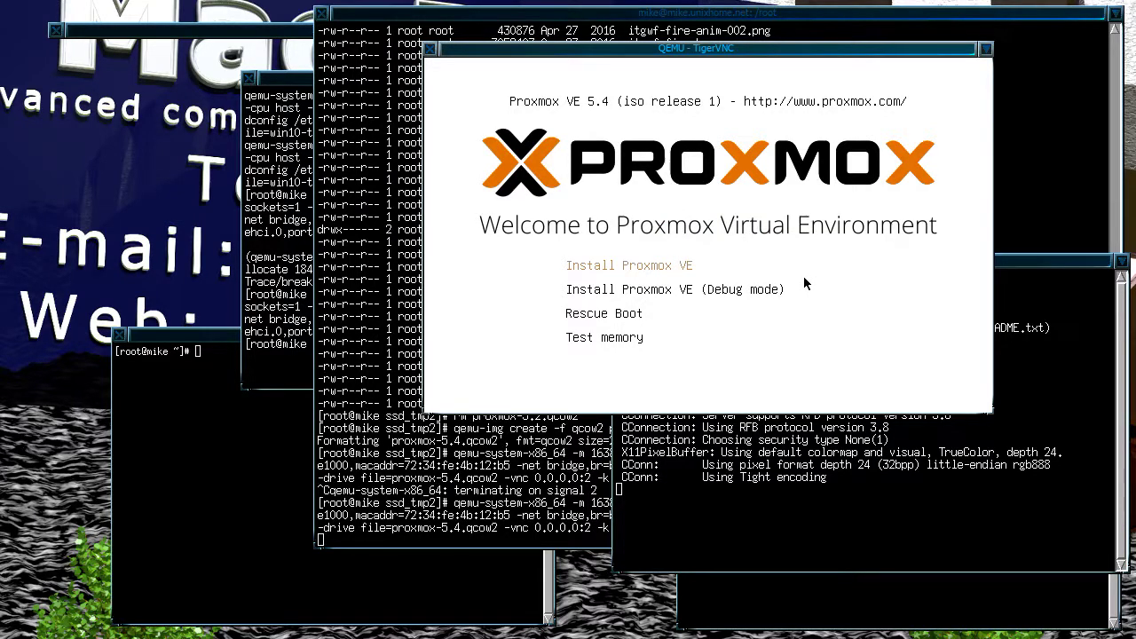
# Step: Choose Install Proxmox VE from the boot menu and move the VM window up-left
pyautogui.press('Down')
pyautogui.press('Up')
pyautogui.press('Return')
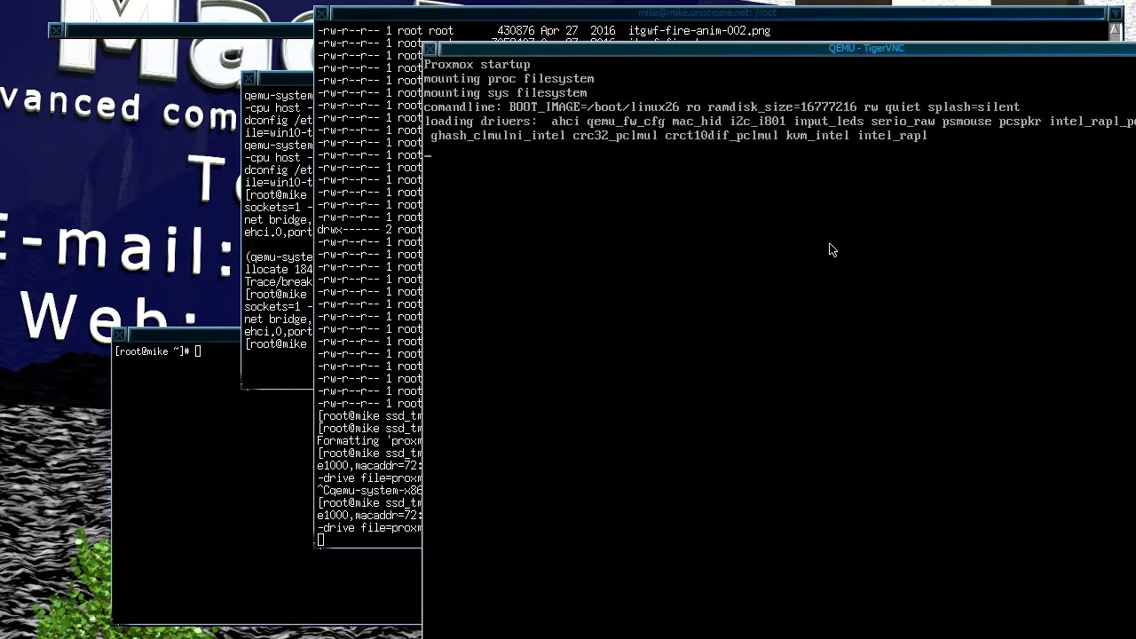
pyautogui.moveTo(805, 49); pyautogui.dragTo(563, 0)
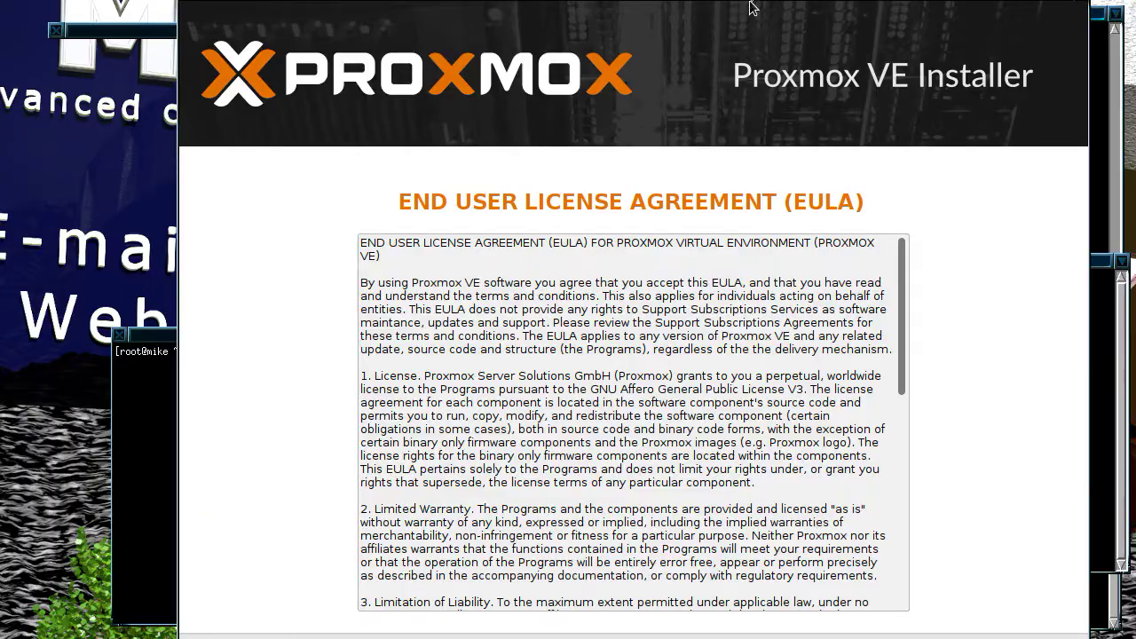
# Step: Nudge the installer window into place, scroll to the end of the EULA, and accept it with I agree
pyautogui.moveTo(746, 34); pyautogui.dragTo(734, 2)
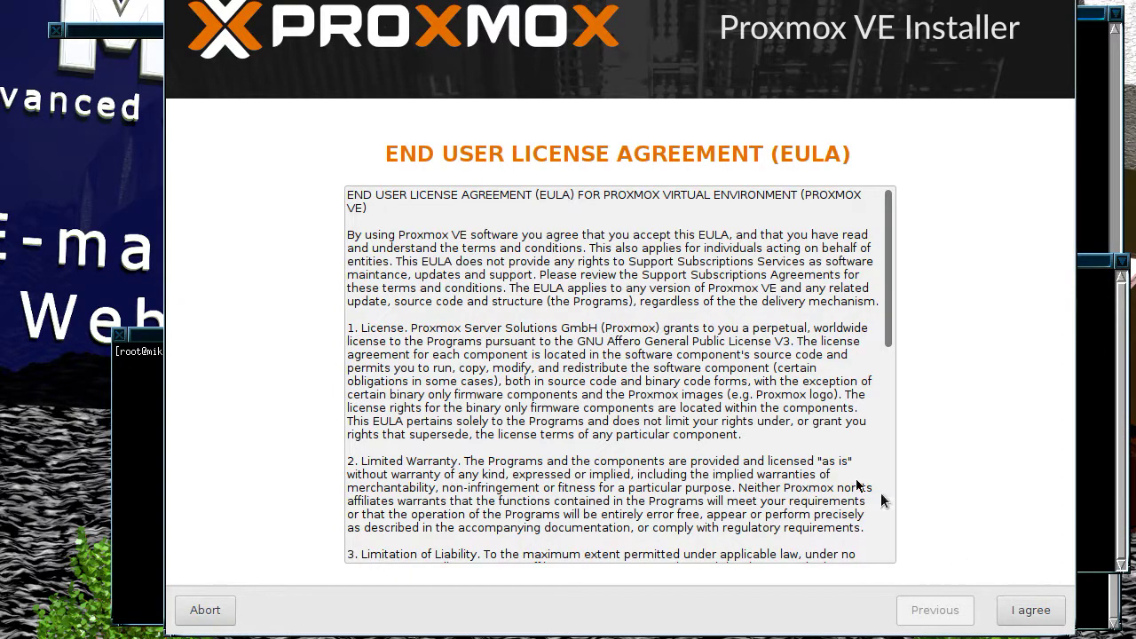
pyautogui.scroll(-10, 763, 420)
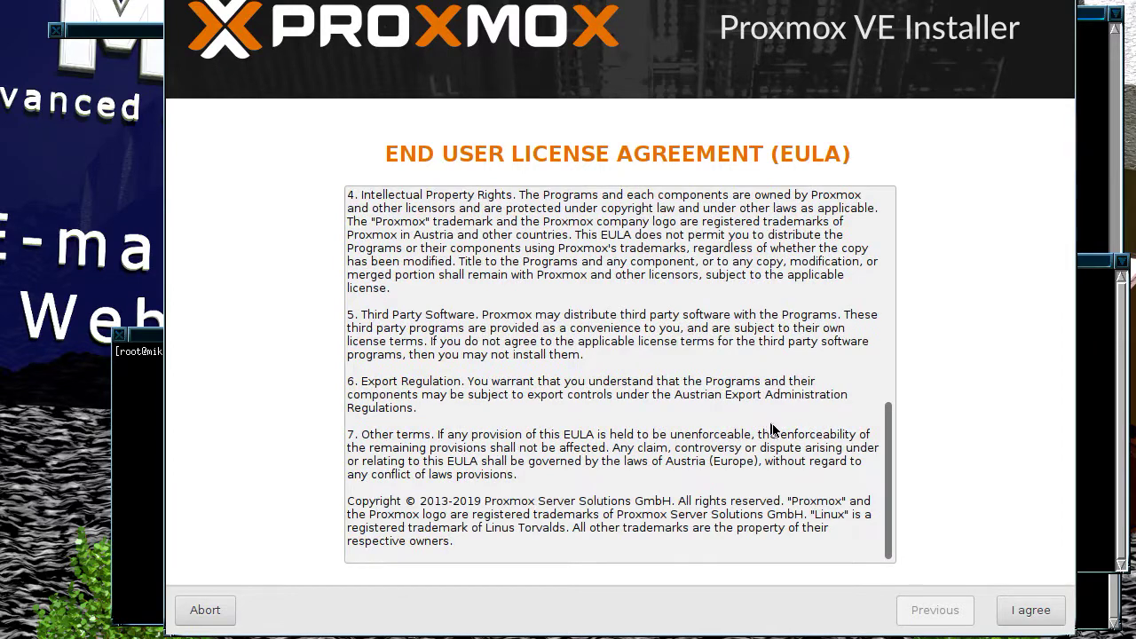
pyautogui.click(1029, 608)
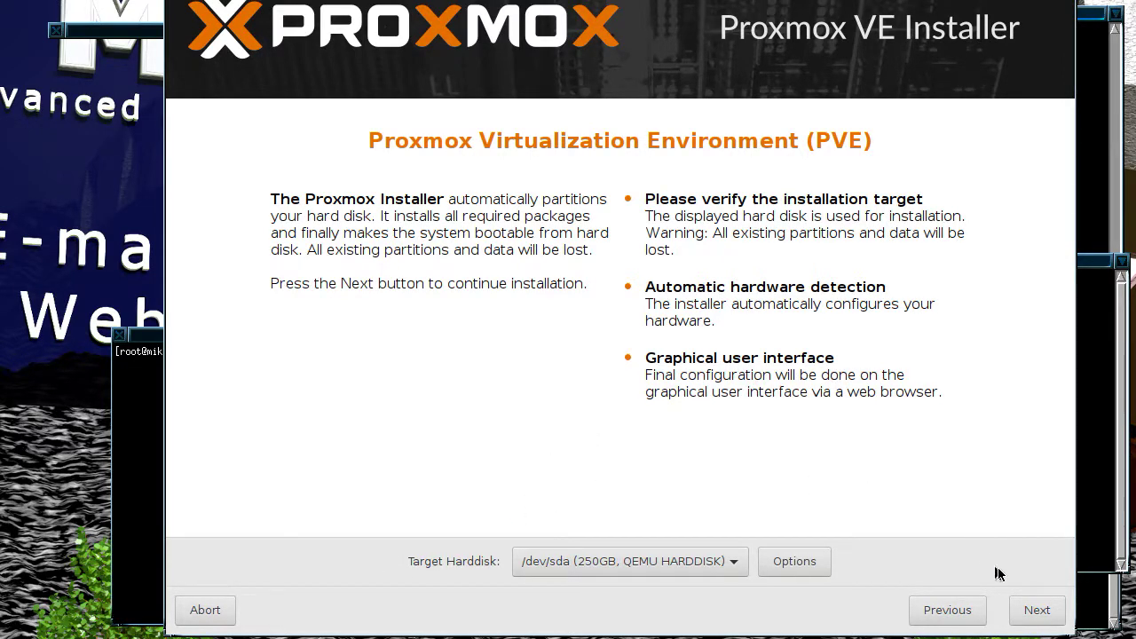
# Step: Keep /dev/sda as the target disk and set the country to United Kingdom
pyautogui.click(1035, 611)
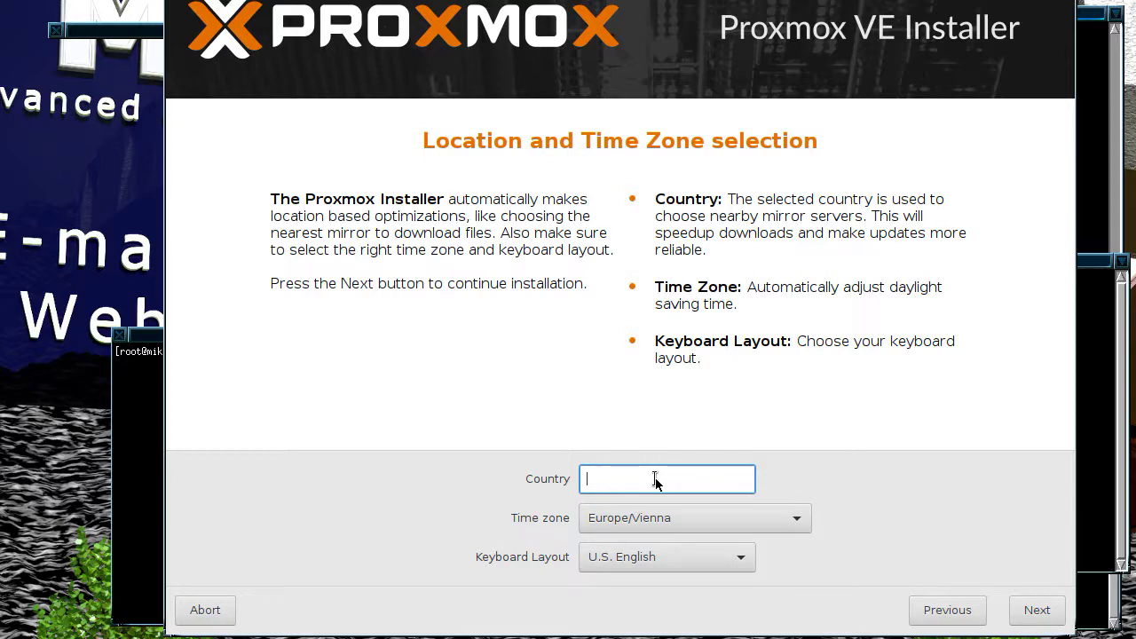
pyautogui.write('un')
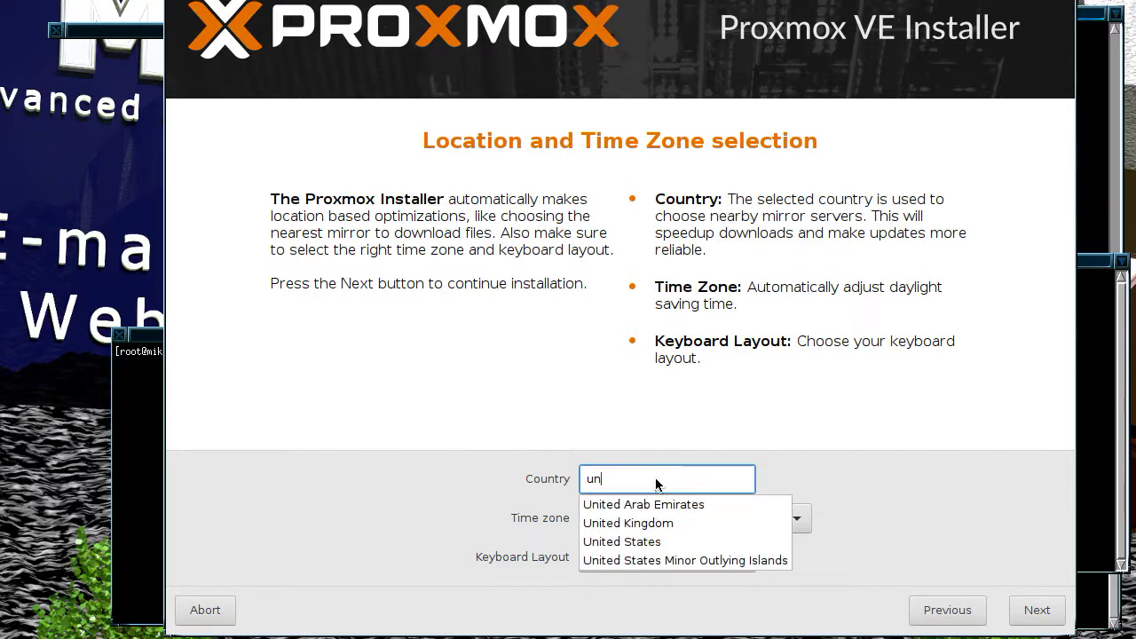
pyautogui.write('i')
pyautogui.click(654, 524)
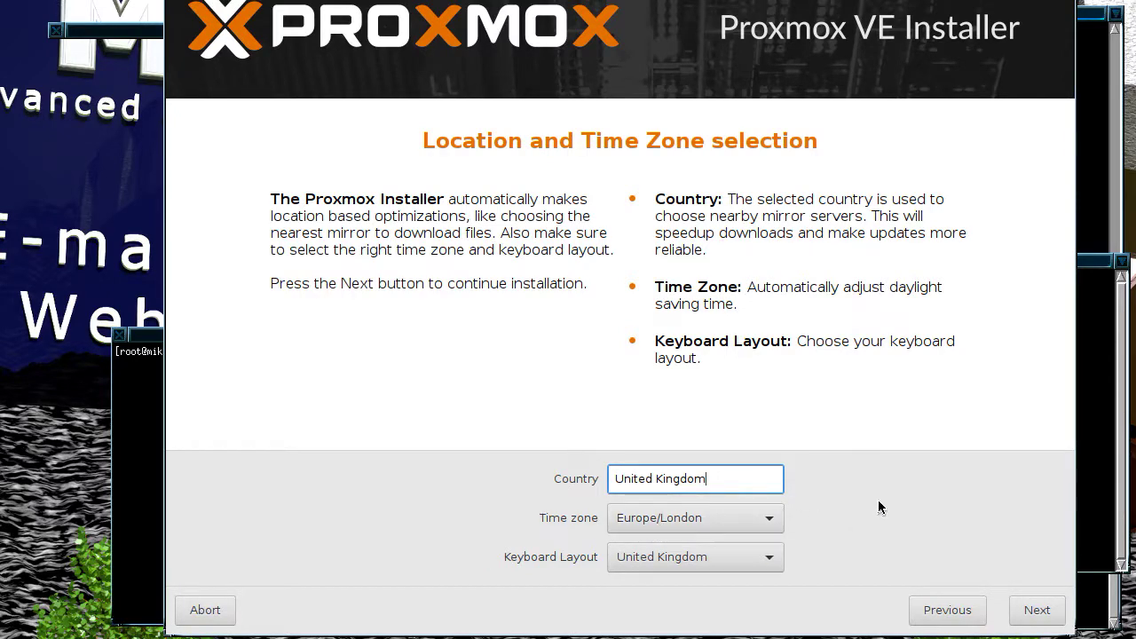
pyautogui.click(1032, 611)
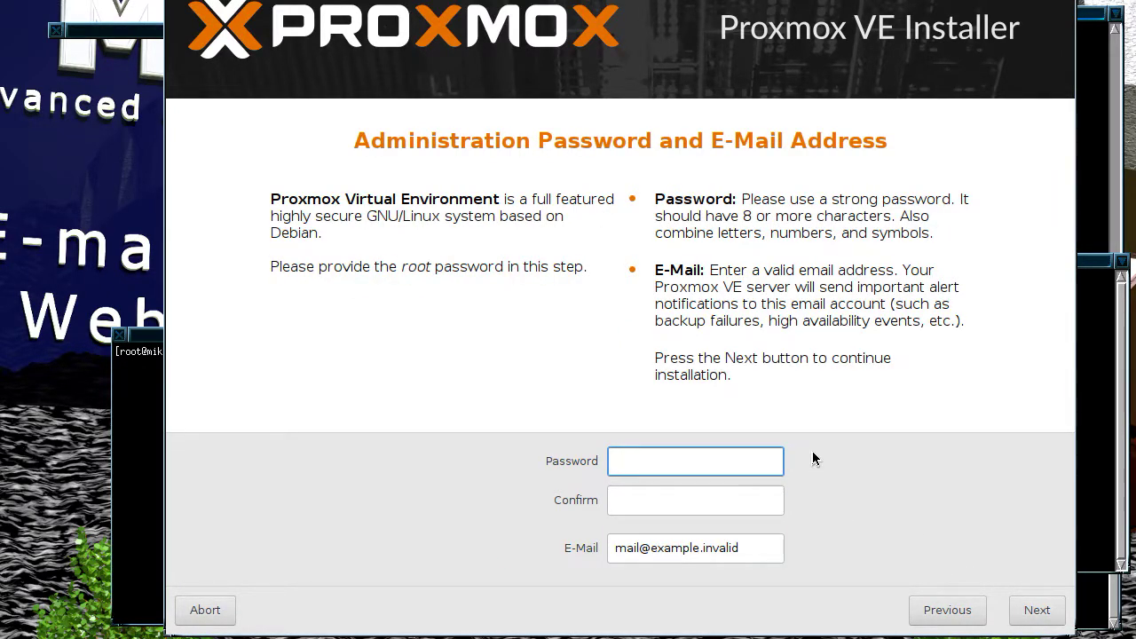
# Step: Enter and confirm the root password, fill in the administrator e-mail address, then continue
pyautogui.write('********')
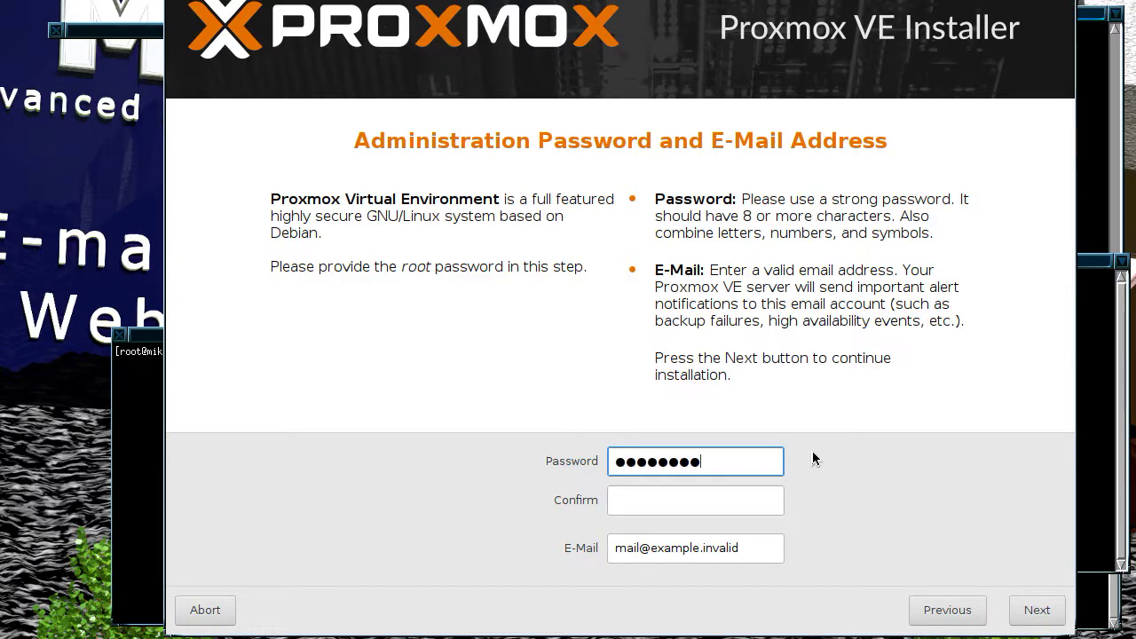
pyautogui.press('Tab')
pyautogui.write('***')
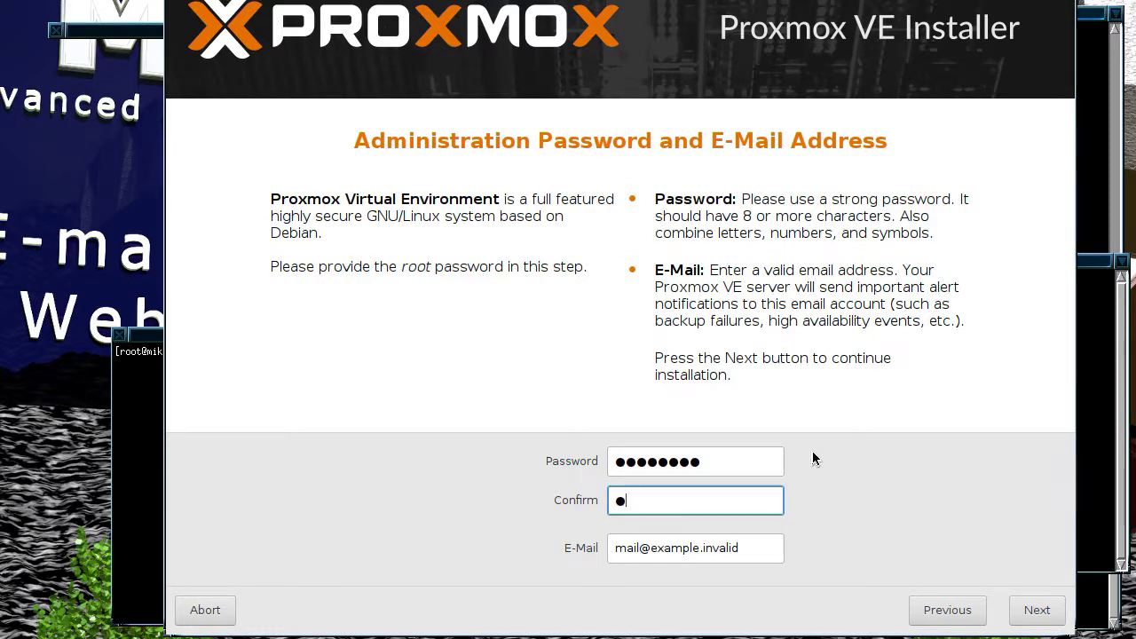
pyautogui.write('*****')
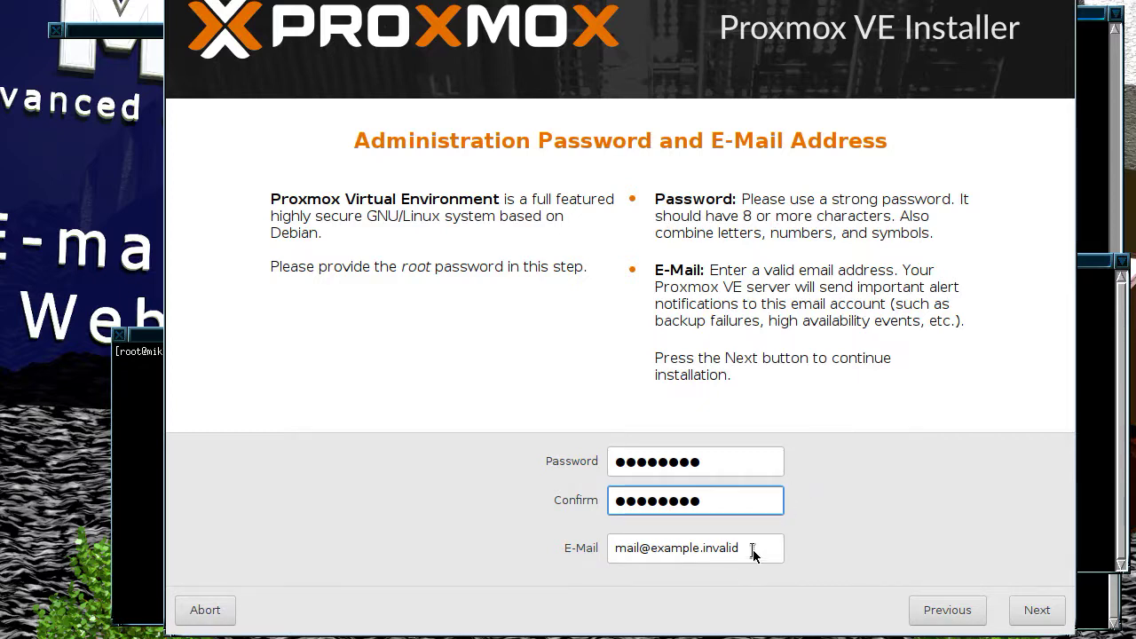
pyautogui.moveTo(748, 548); pyautogui.dragTo(572, 537)
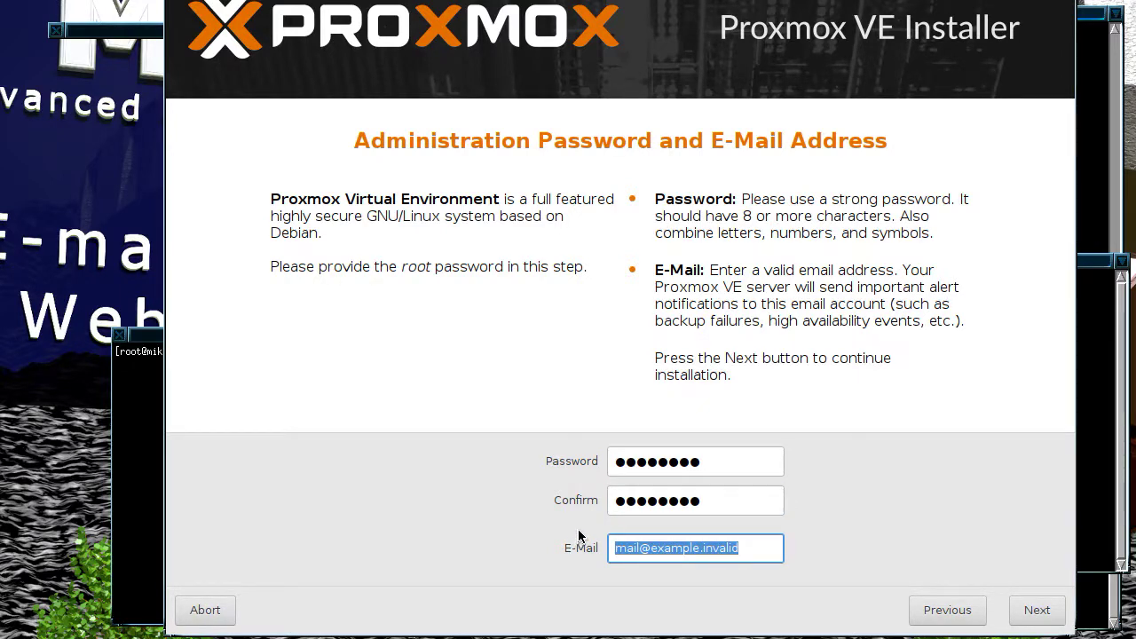
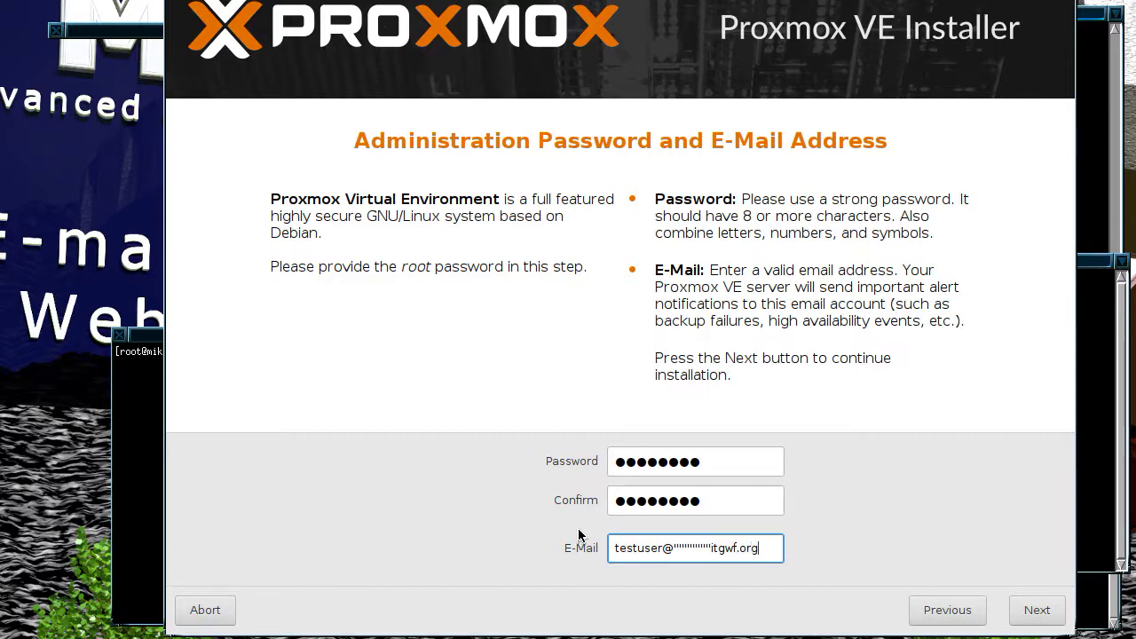
pyautogui.press('Left')
pyautogui.press('Left')
pyautogui.press('Left')
pyautogui.press('BackSpace')
pyautogui.press('BackSpace')
pyautogui.press('BackSpace')
pyautogui.press('BackSpace')
pyautogui.press('BackSpace')
pyautogui.press('BackSpace')
pyautogui.press('BackSpace')
pyautogui.press('BackSpace')
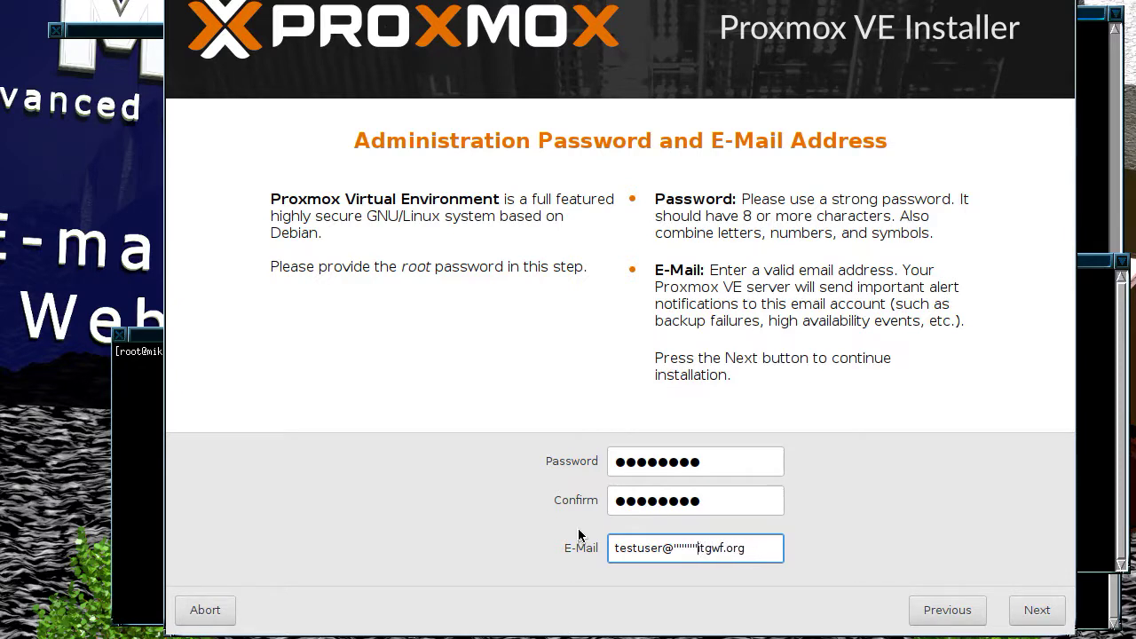
pyautogui.press('BackSpace')
pyautogui.press('BackSpace')
pyautogui.press('BackSpace')
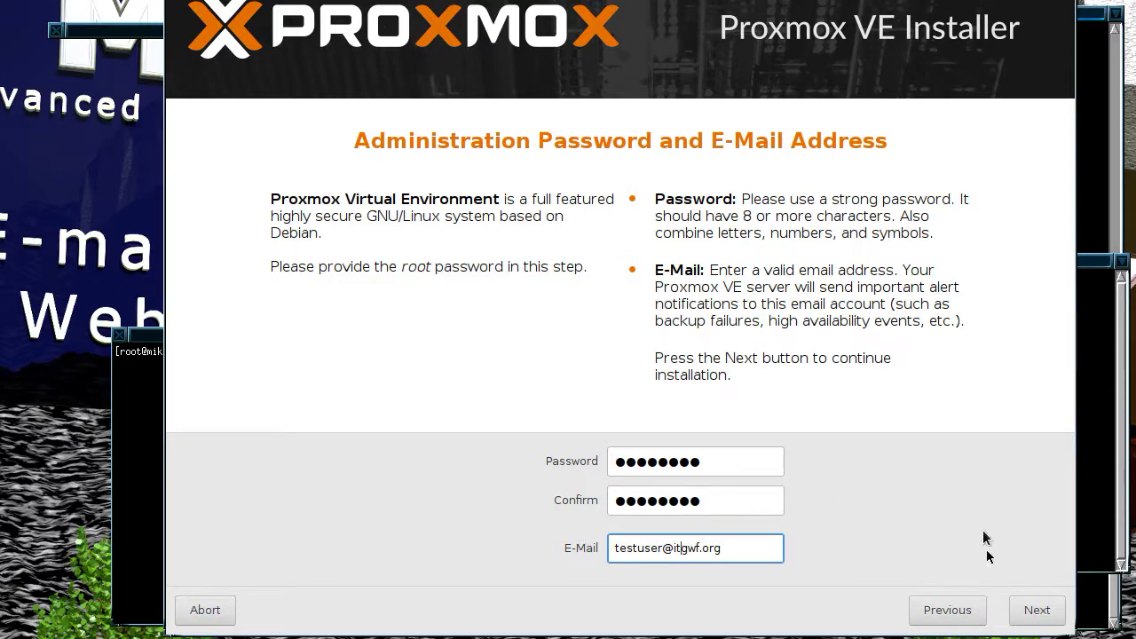
pyautogui.click(1030, 609)
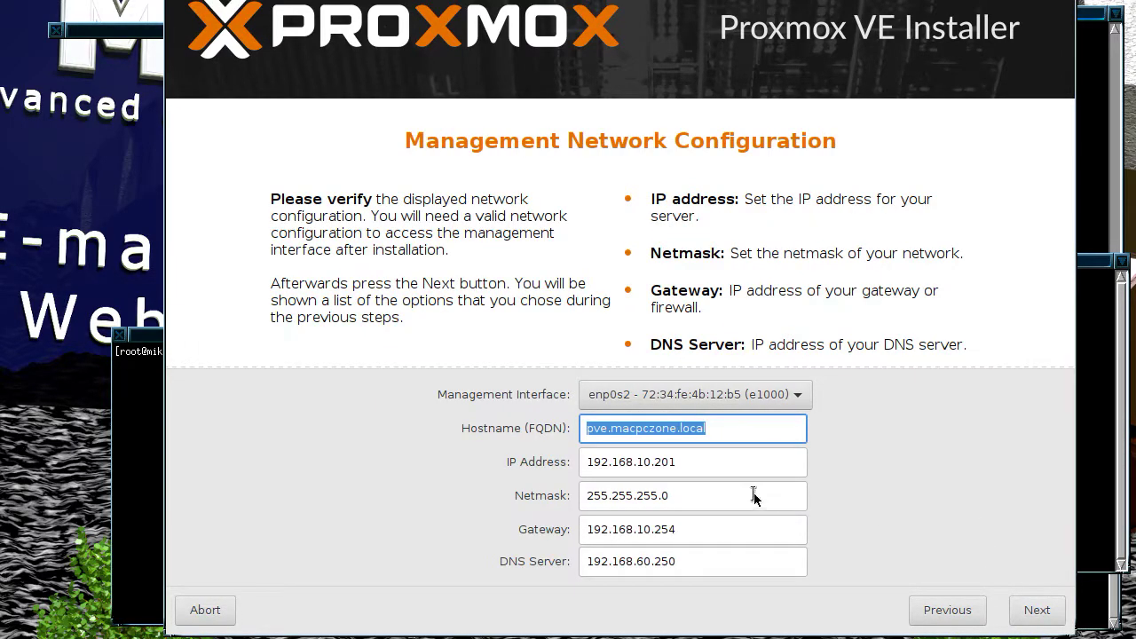
# Step: Change the server IP to 192.168.10.236, confirm the summary, and start installing Proxmox VE
pyautogui.click(697, 462)
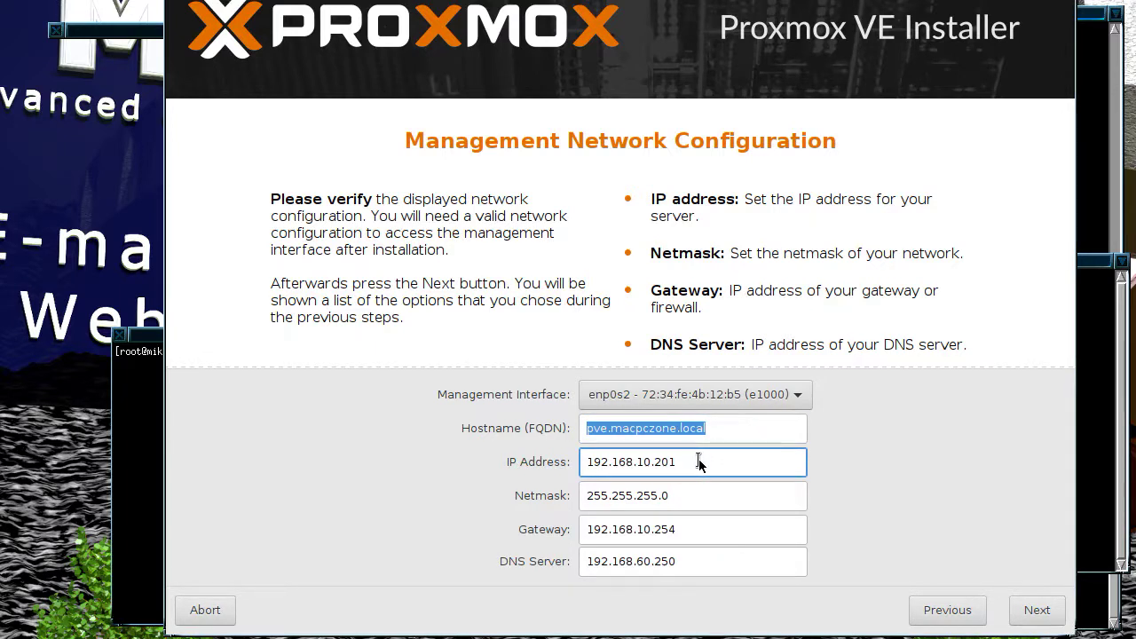
pyautogui.press('BackSpace')
pyautogui.press('BackSpace')
pyautogui.click(1032, 609)
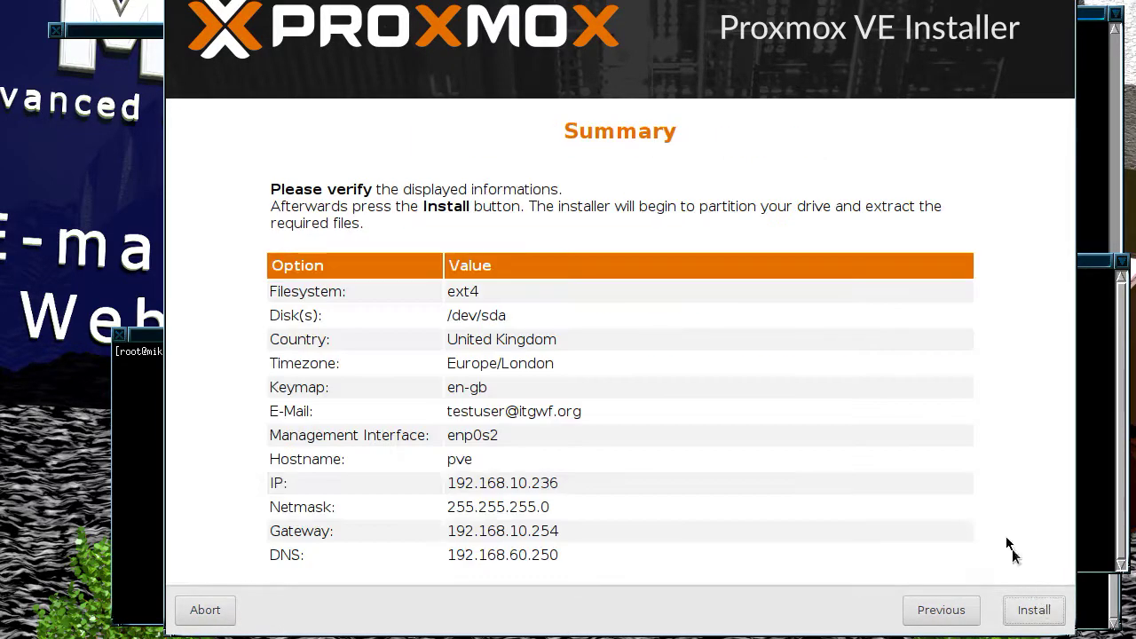
pyautogui.click(1034, 610)
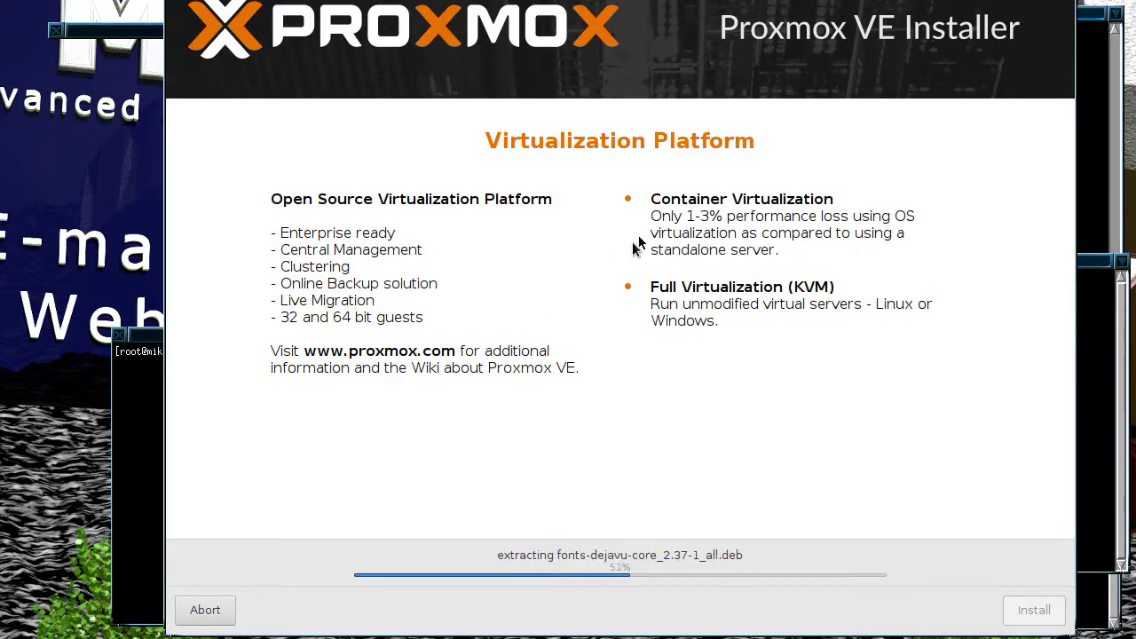
pyautogui.moveTo(652, 199); pyautogui.dragTo(882, 199)
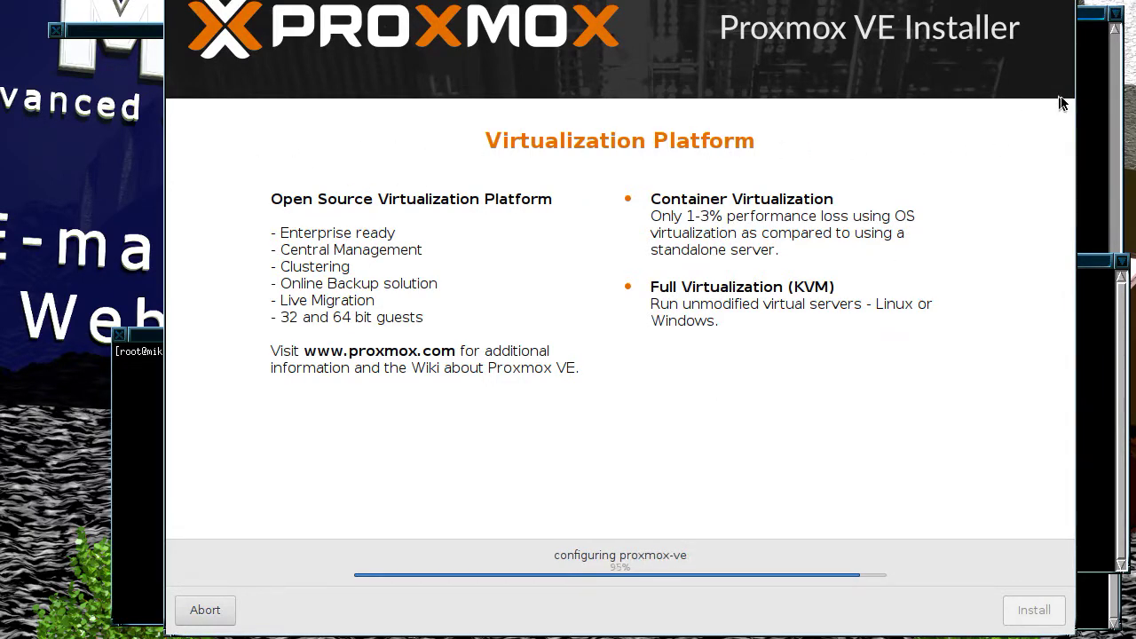
pyautogui.click(1086, 95)
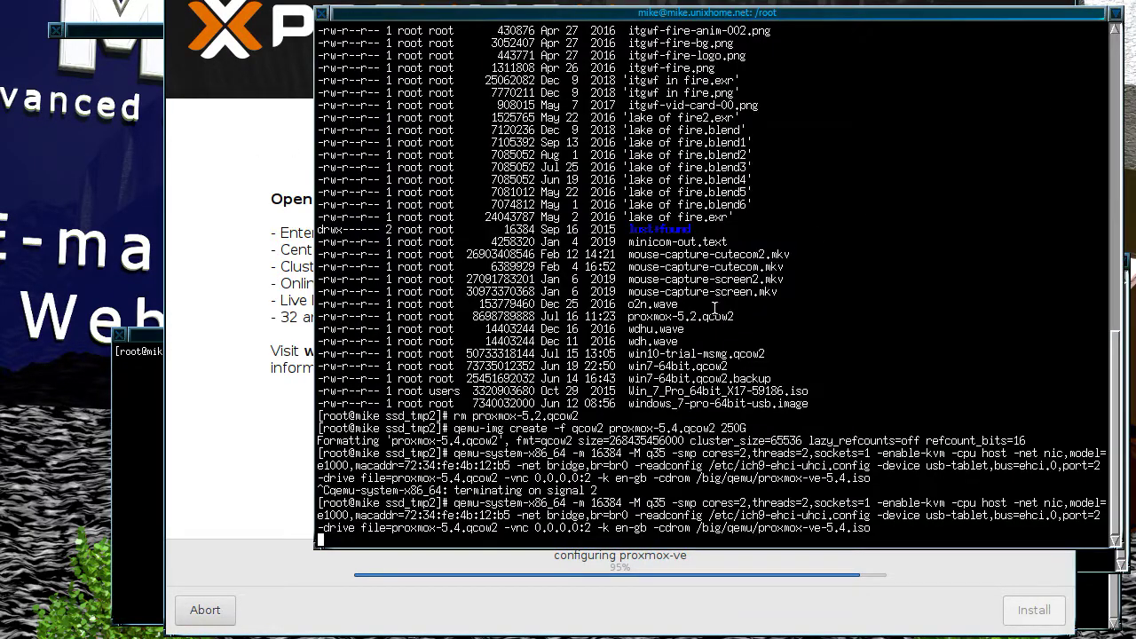
# Step: Reboot the installed system and reposition the VM display to watch it boot to the pve login prompt
pyautogui.click(273, 371)
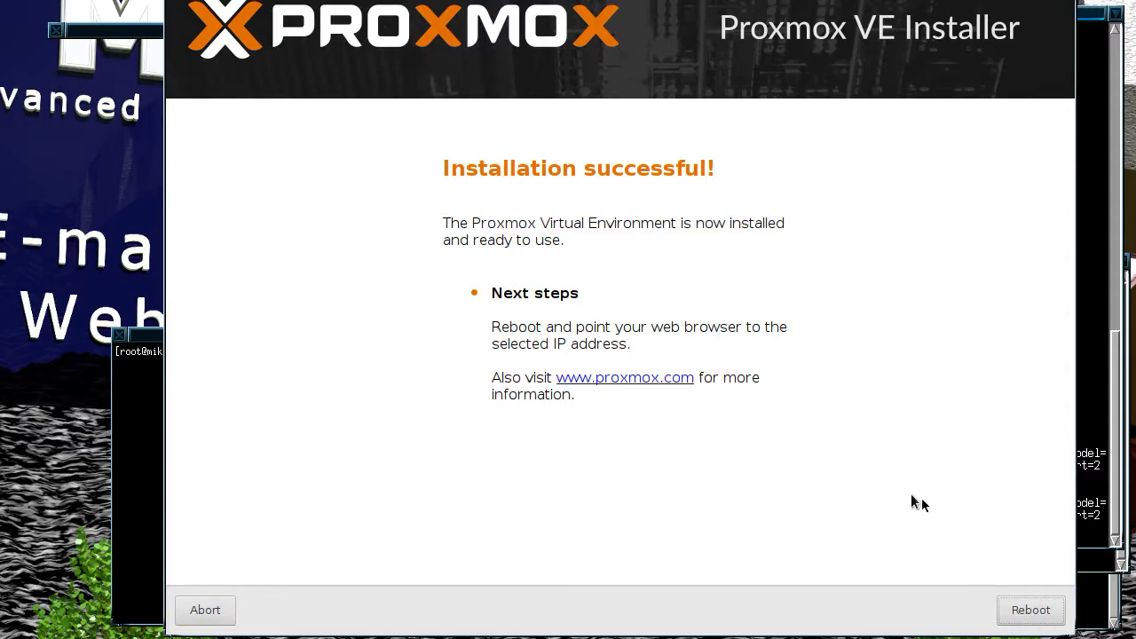
pyautogui.click(1029, 609)
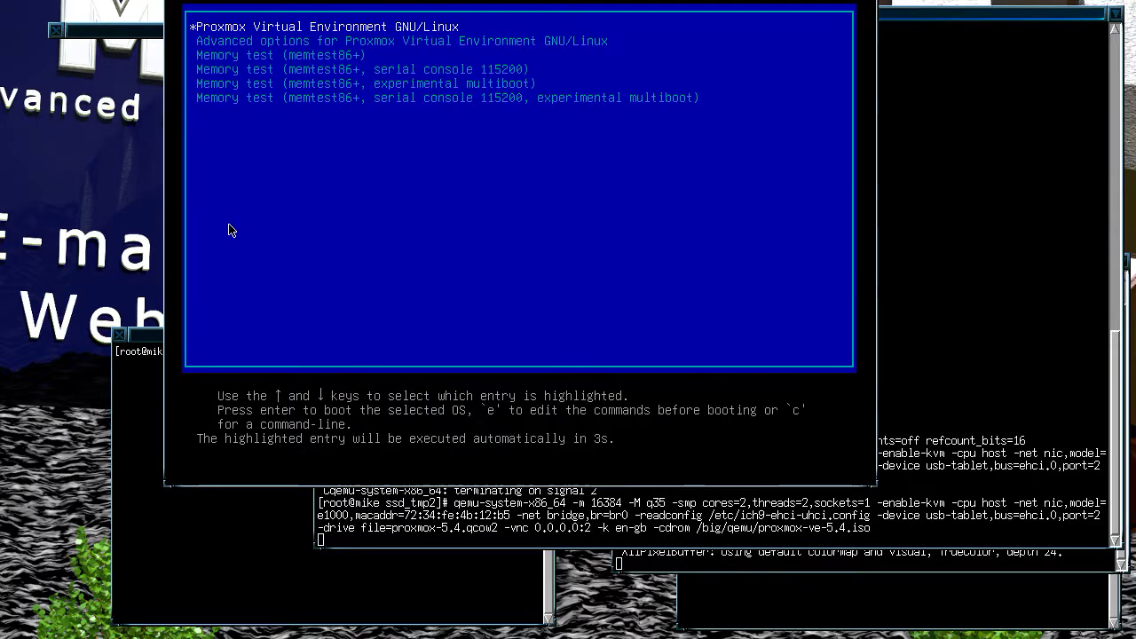
pyautogui.click(229, 229)
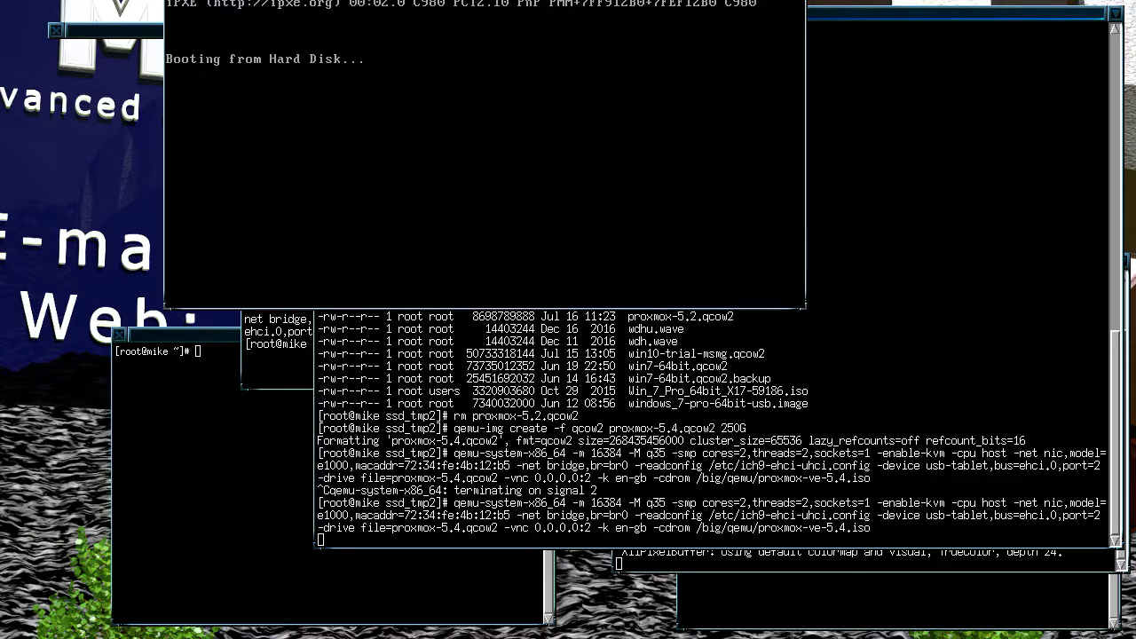
pyautogui.moveTo(510, 184); pyautogui.dragTo(630, 32)
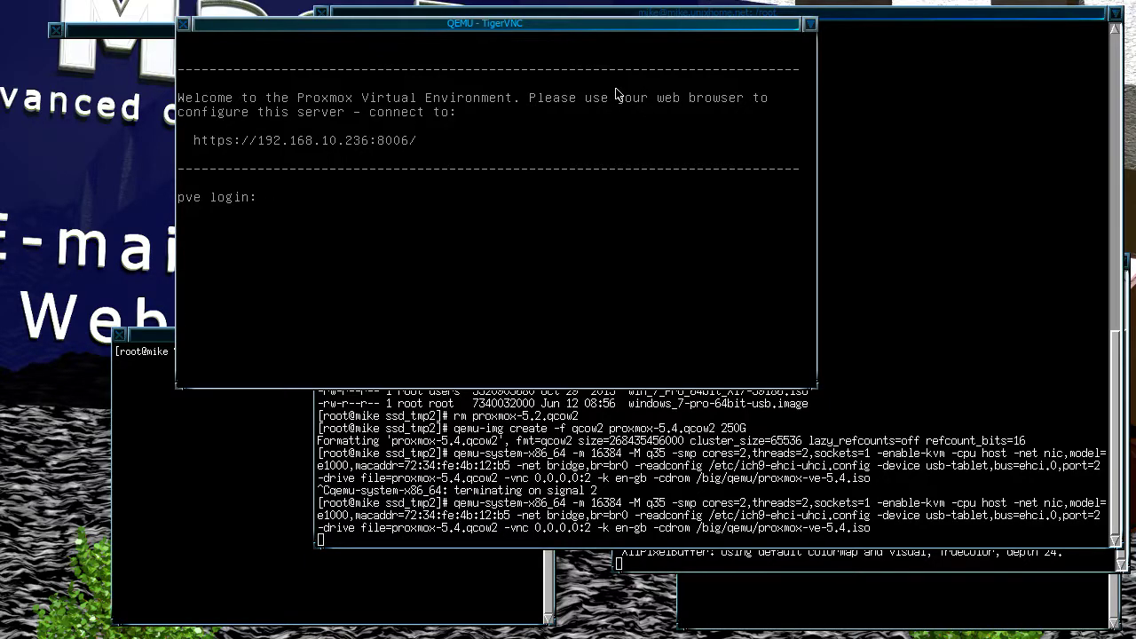
pyautogui.moveTo(580, 25); pyautogui.dragTo(542, 17)
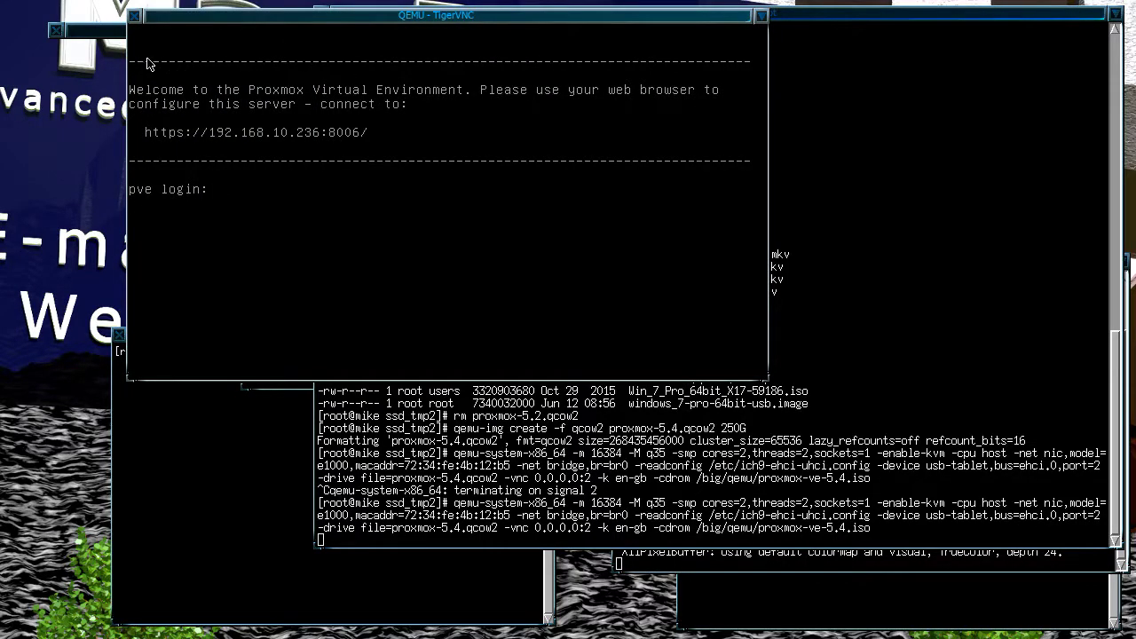
pyautogui.click(106, 29)
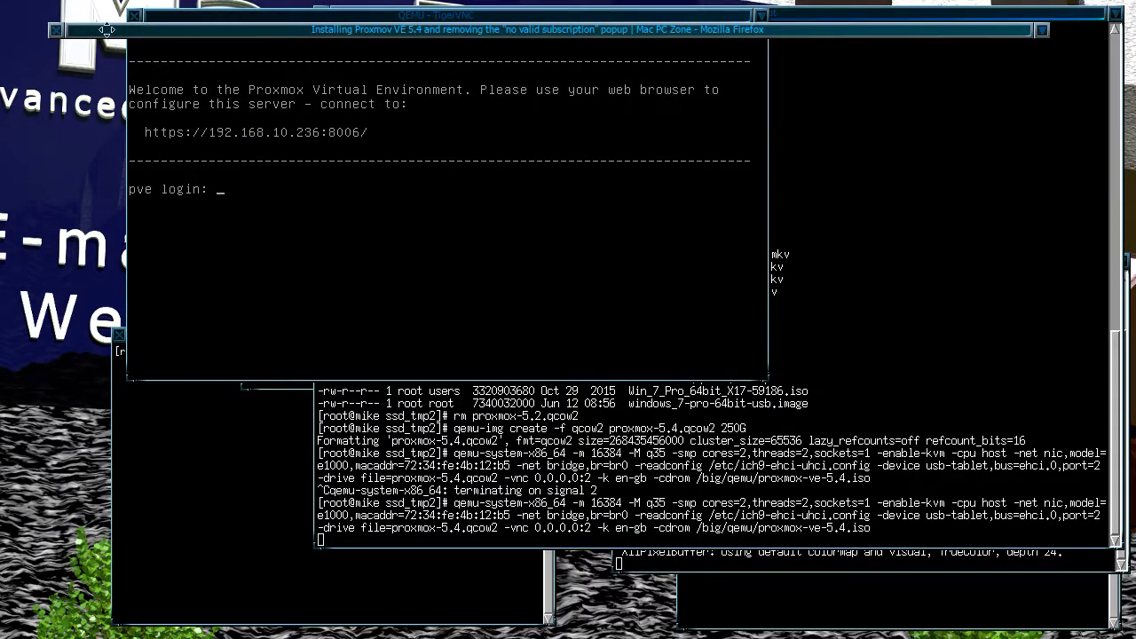
pyautogui.click(261, 116)
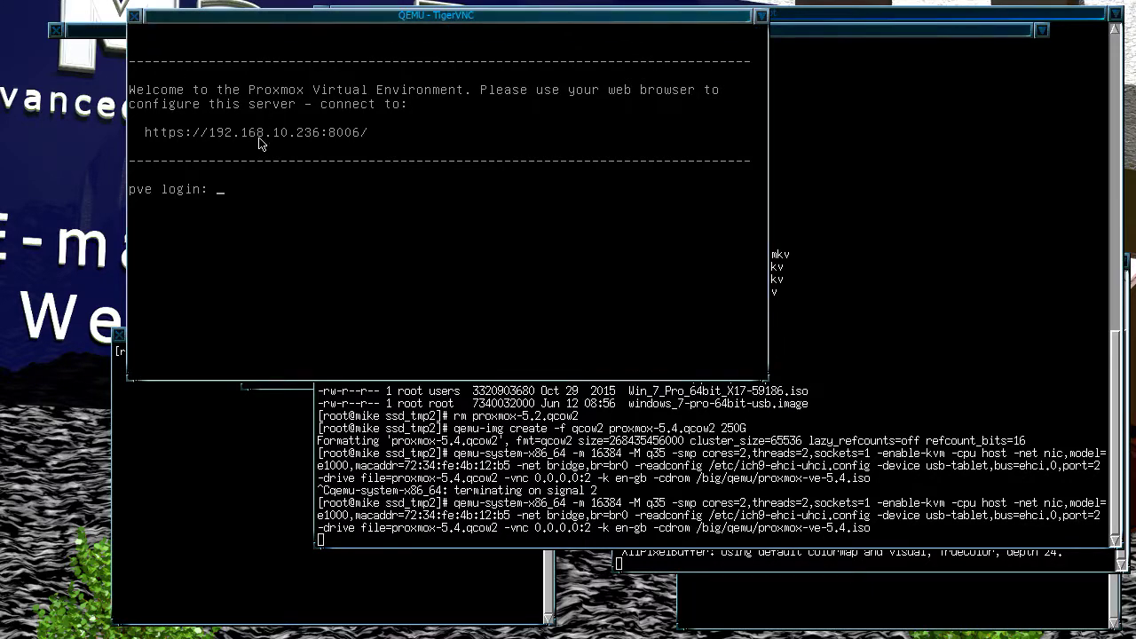
pyautogui.click(107, 29)
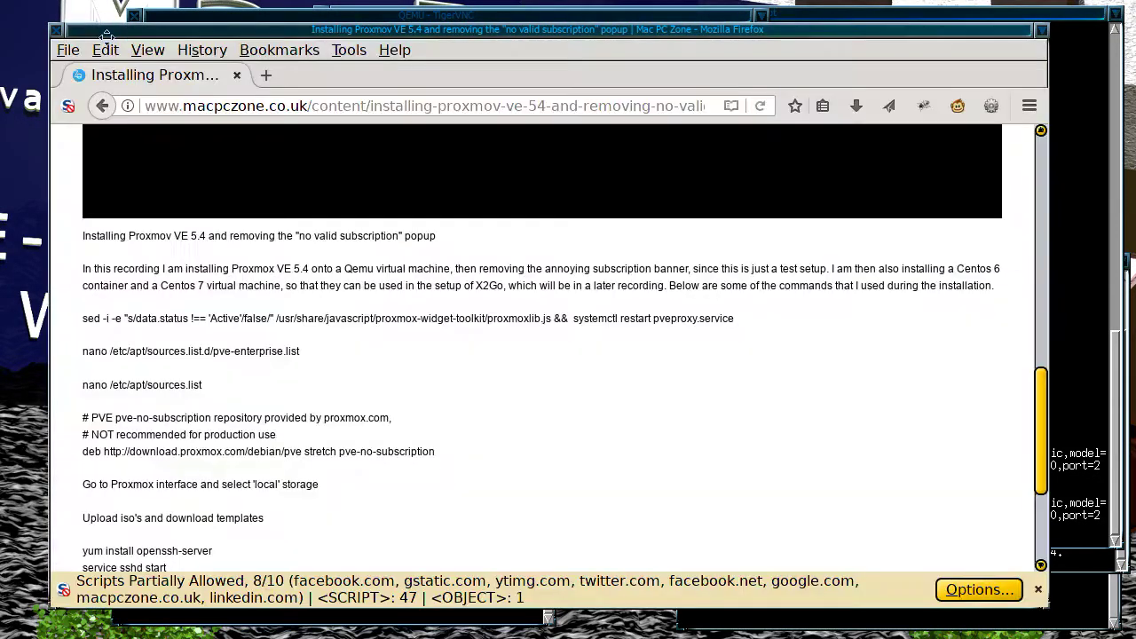
pyautogui.click(266, 75)
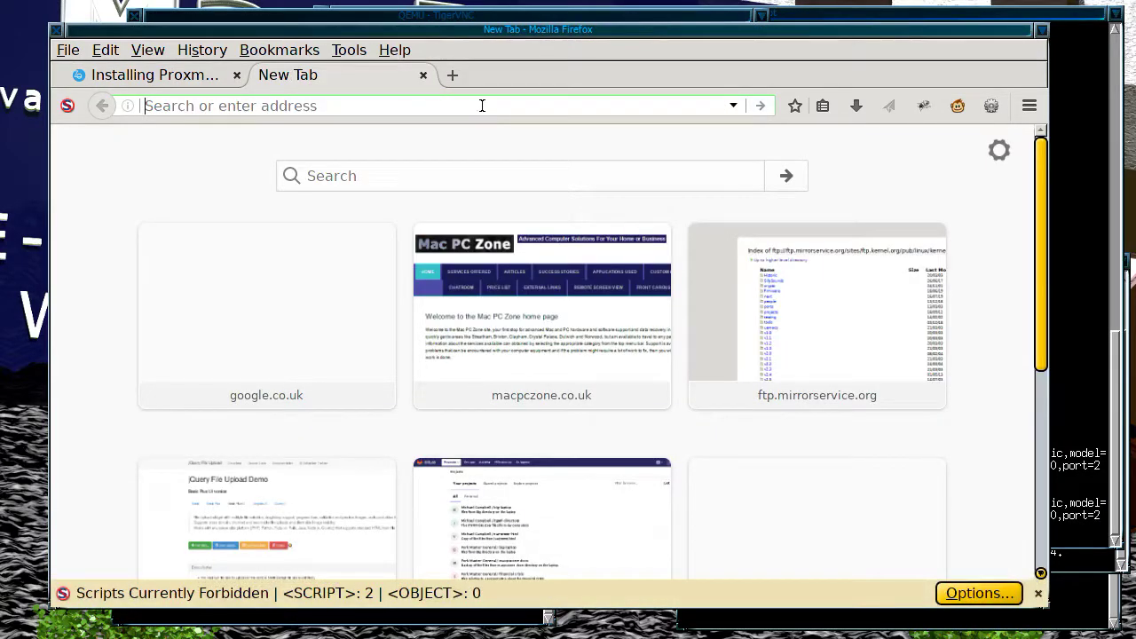
pyautogui.write('http')
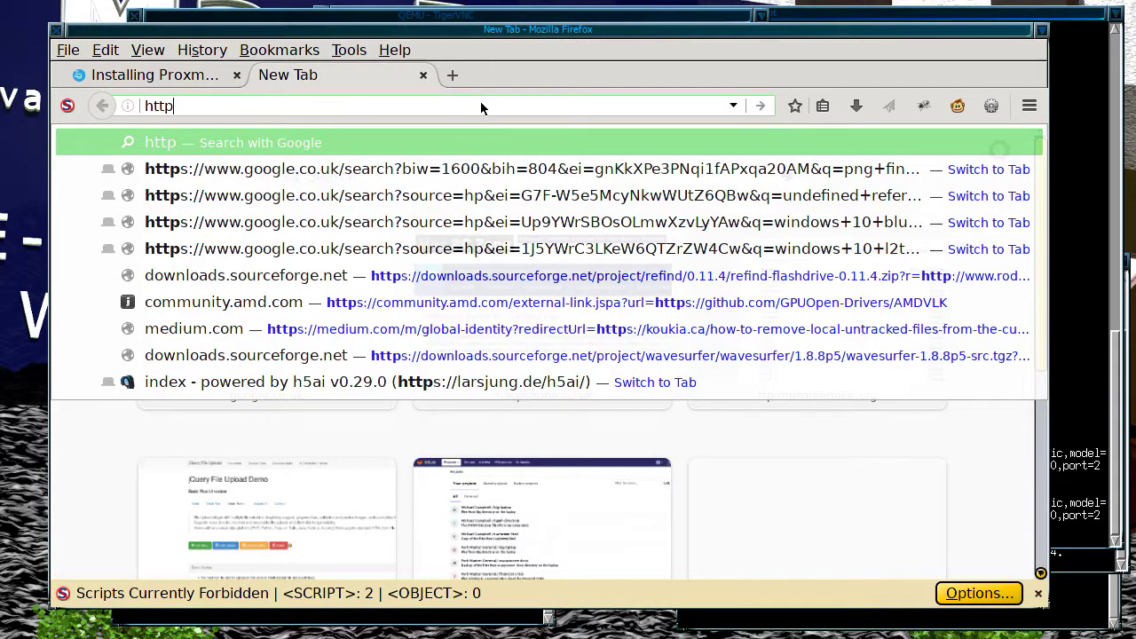
pyautogui.write('s://')
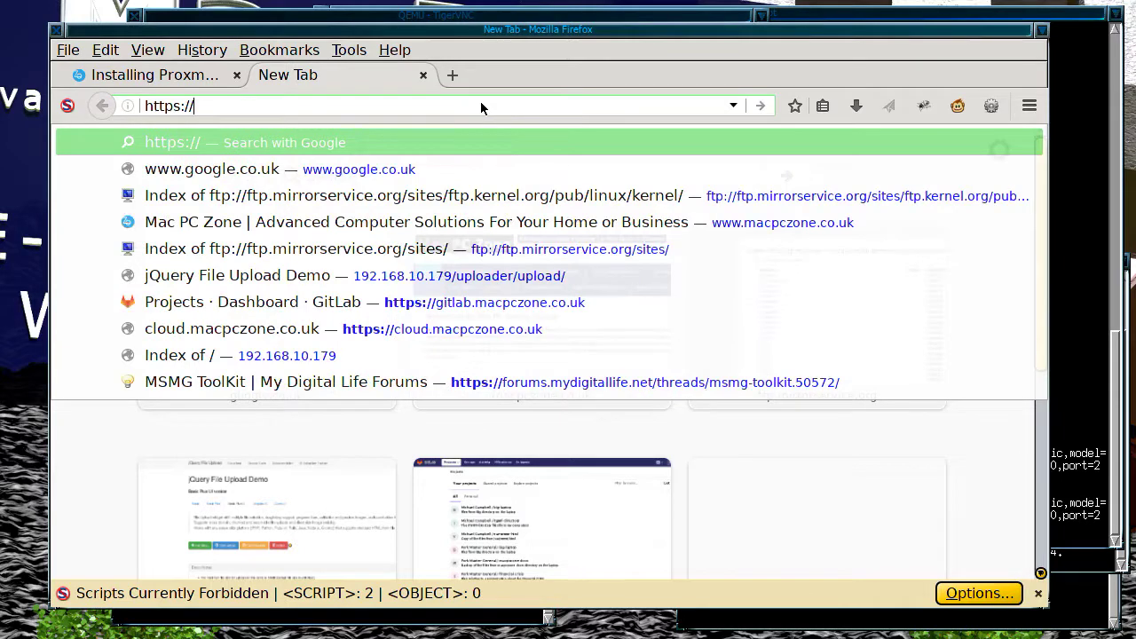
pyautogui.write('192.168')
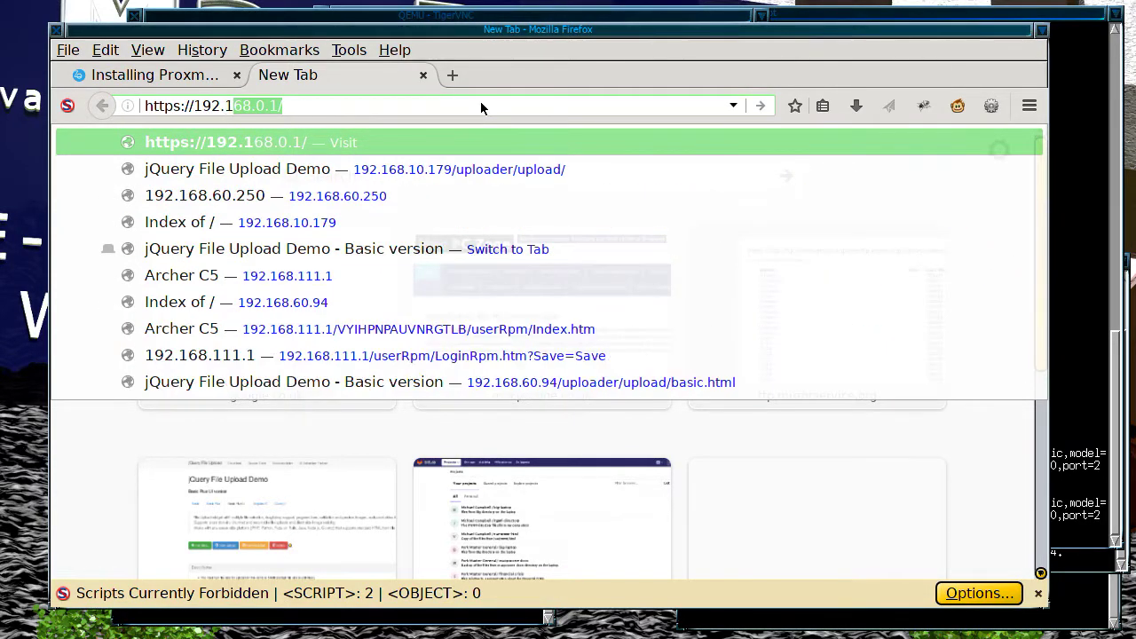
pyautogui.write('.10.23')
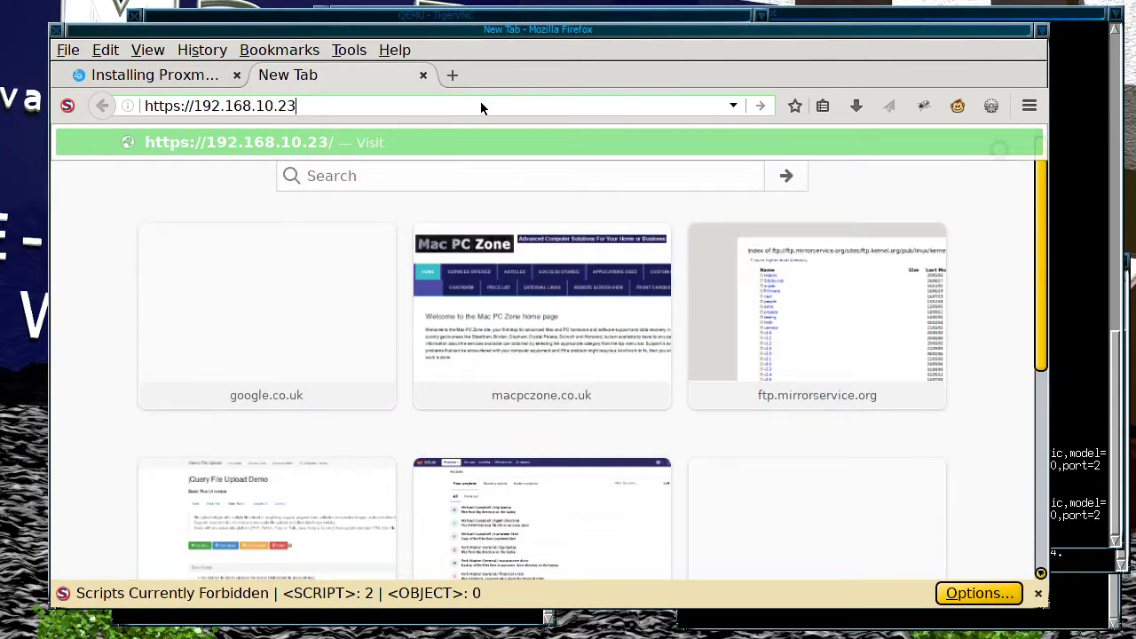
pyautogui.write('6:')
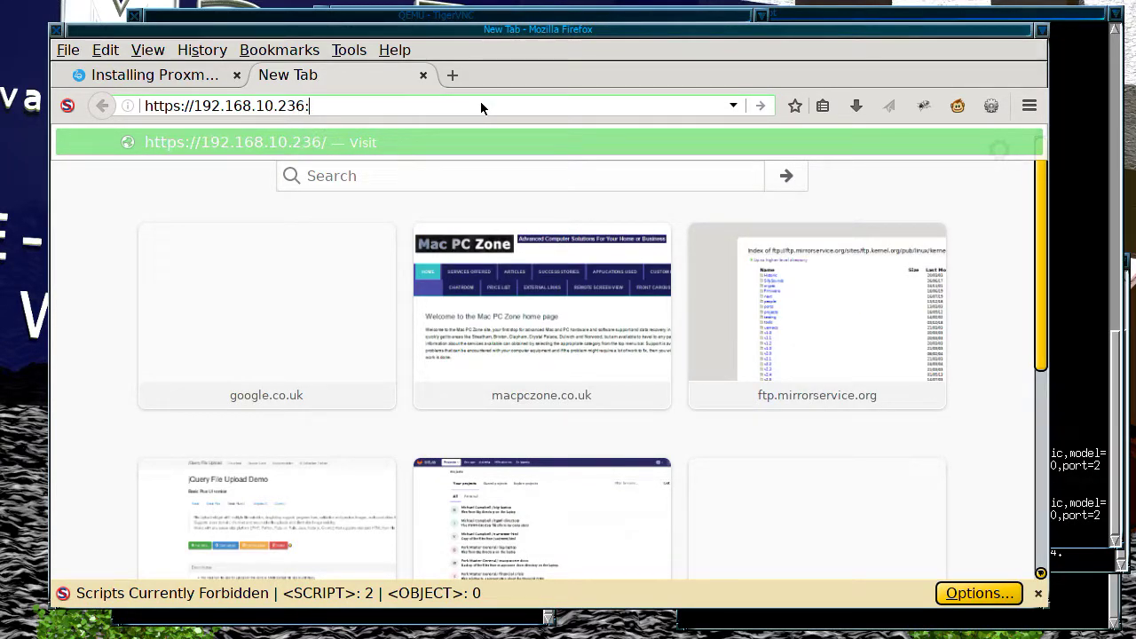
pyautogui.write('5006')
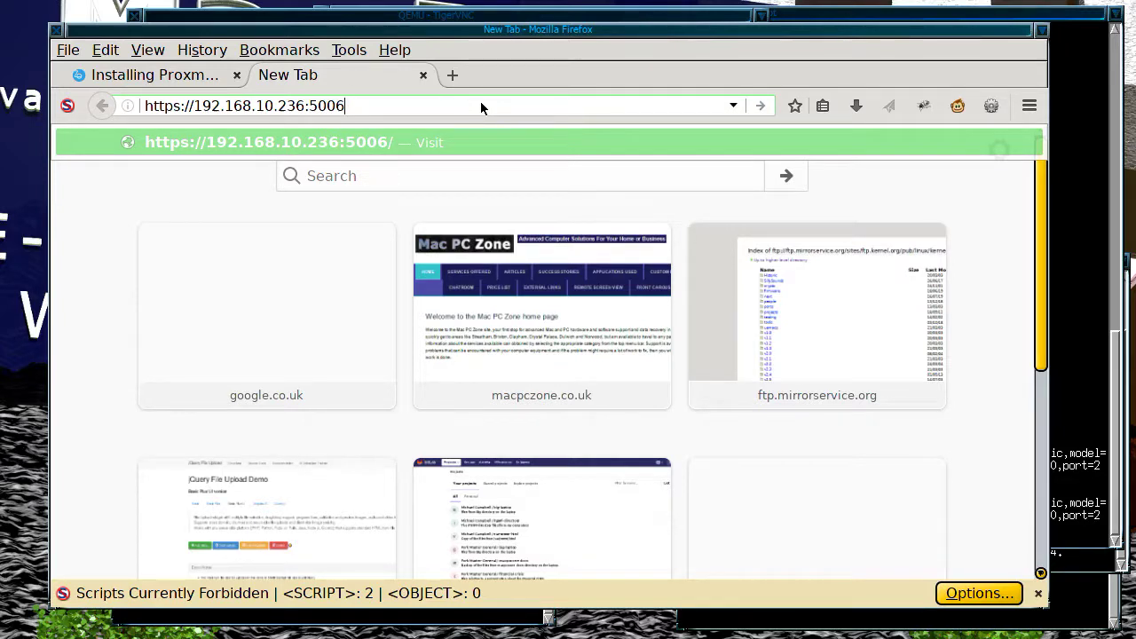
pyautogui.click(505, 15)
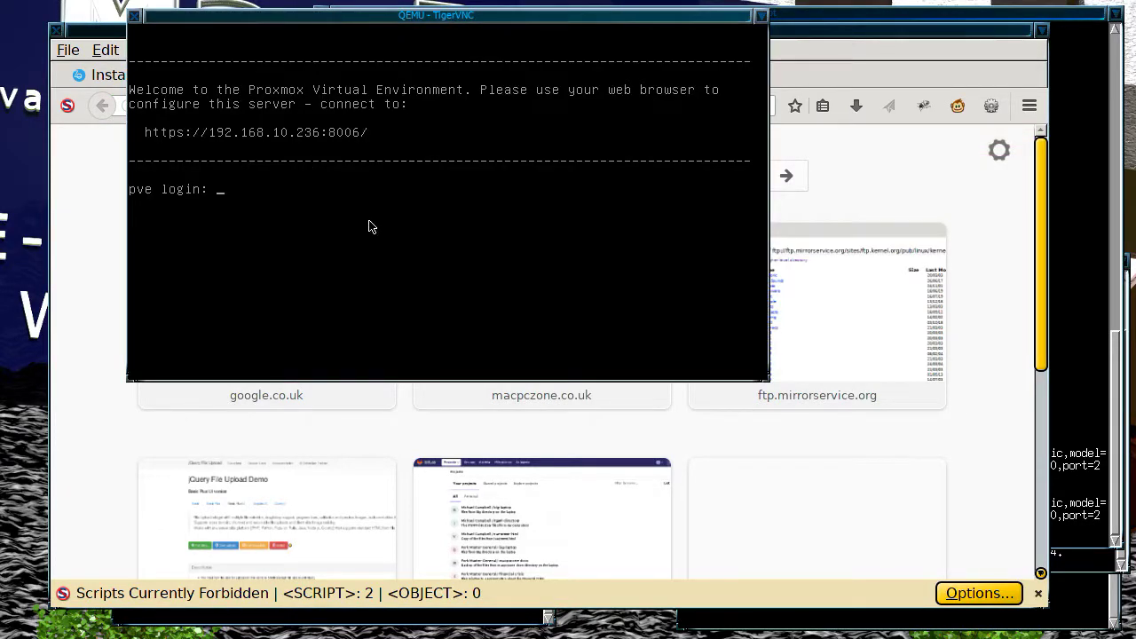
pyautogui.click(326, 433)
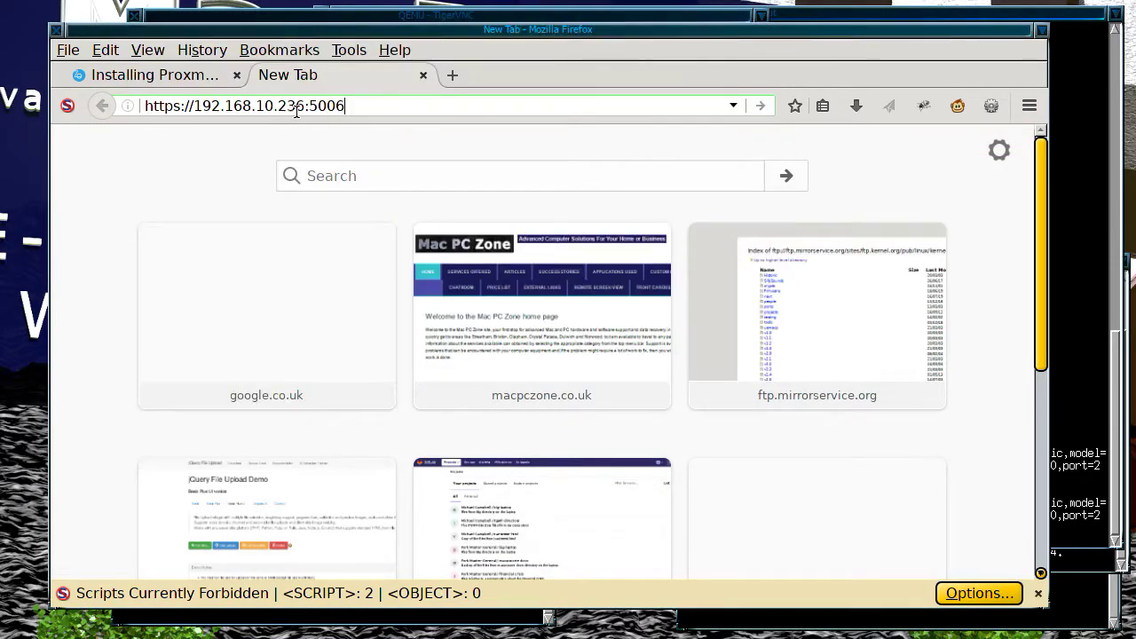
pyautogui.moveTo(317, 106); pyautogui.dragTo(312, 106)
pyautogui.write('8')
pyautogui.click(383, 105)
pyautogui.press('Return')
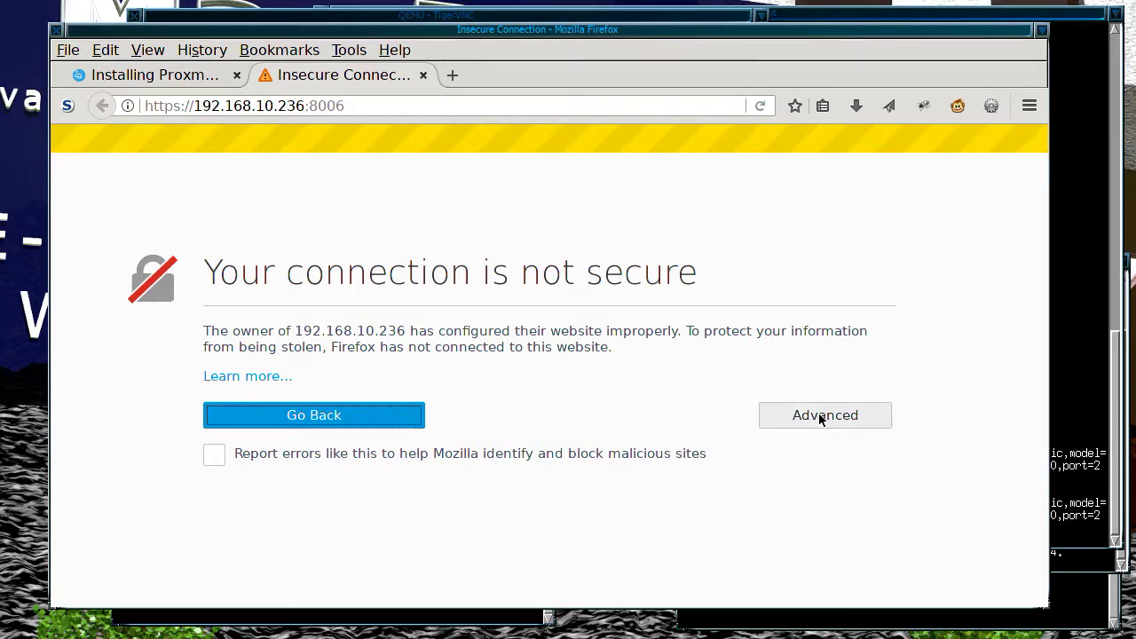
# Step: Permanently trust the Proxmox server's certificate via Advanced and Confirm Security Exception
pyautogui.click(769, 413)
pyautogui.scroll(-2, 733, 446)
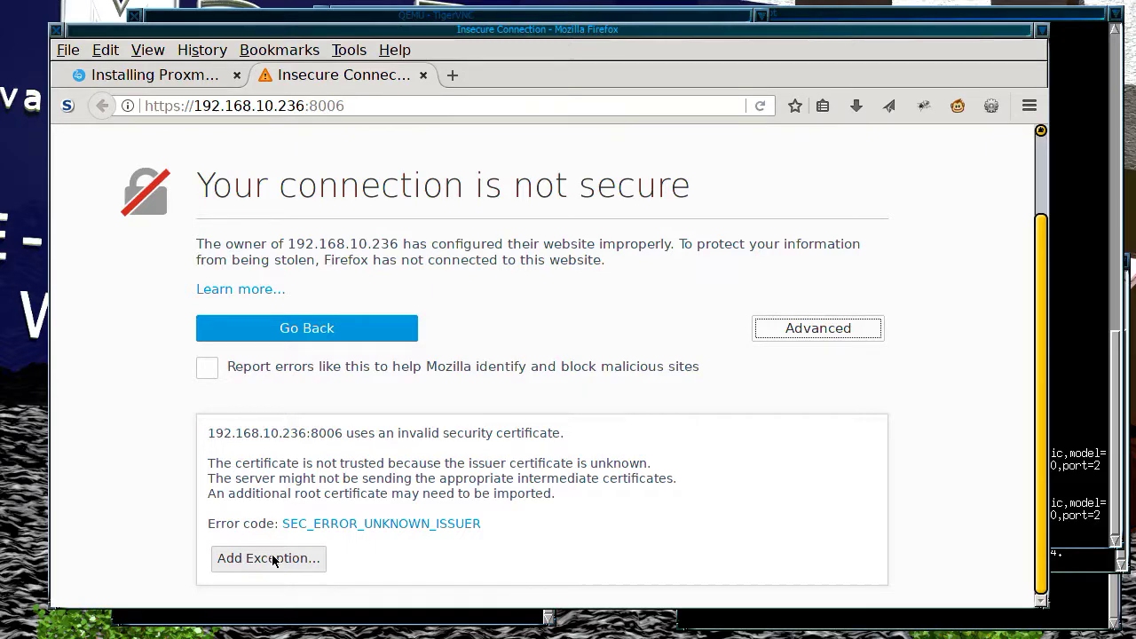
pyautogui.click(271, 558)
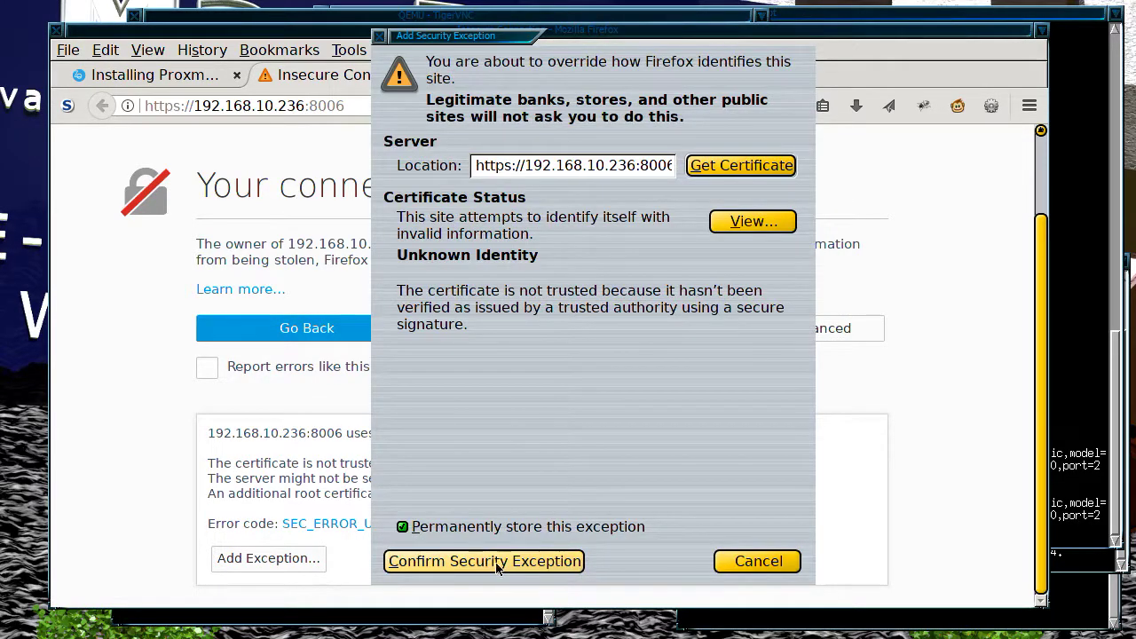
pyautogui.click(497, 563)
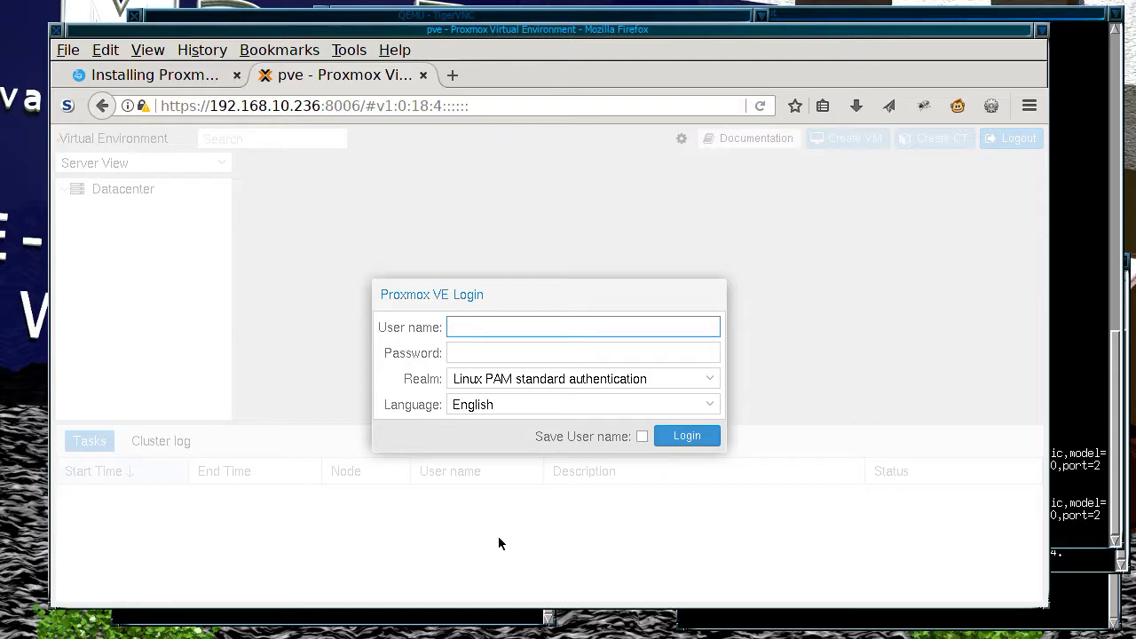
# Step: Log in to the web interface as root with the account password and dismiss the no-subscription notice
pyautogui.write('root')
pyautogui.press('Tab')
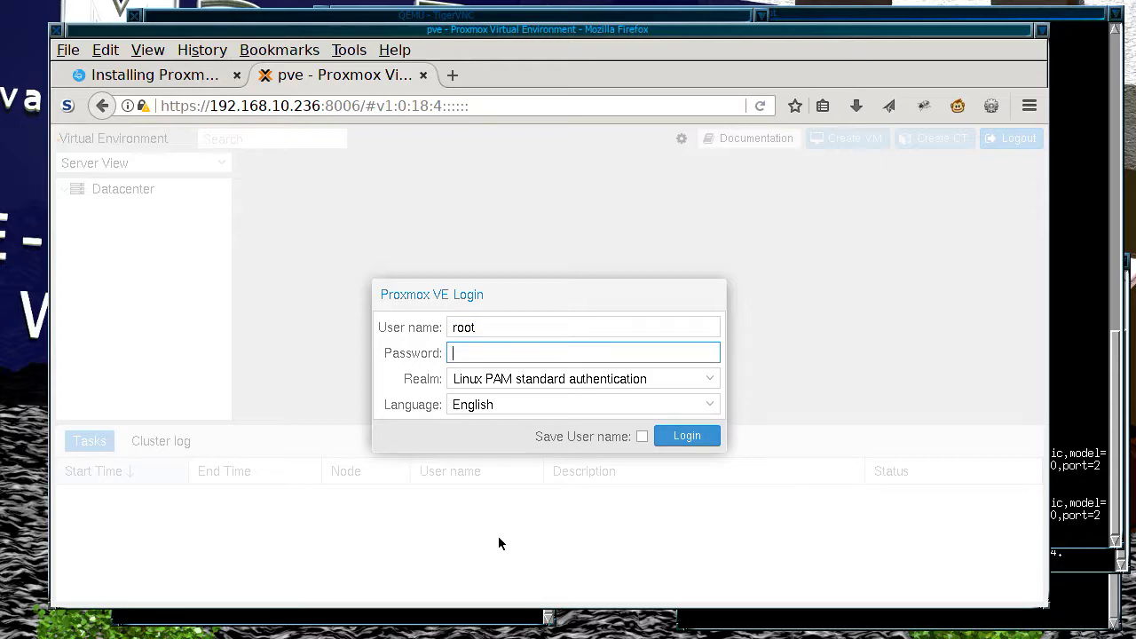
pyautogui.write('••••••••')
pyautogui.click(641, 436)
pyautogui.click(710, 441)
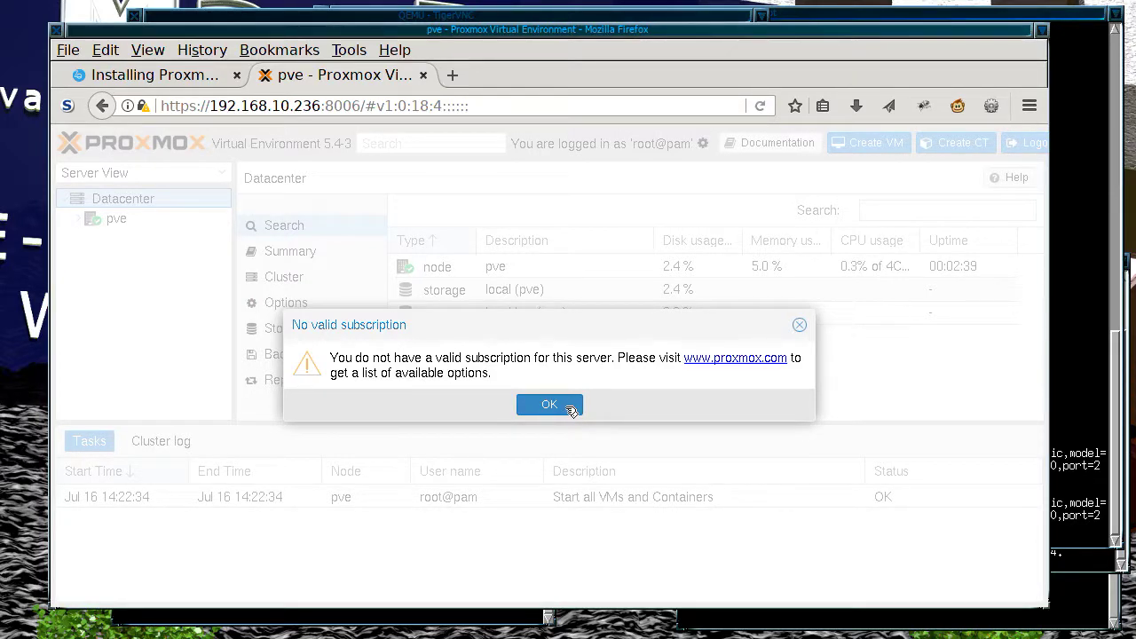
pyautogui.click(568, 407)
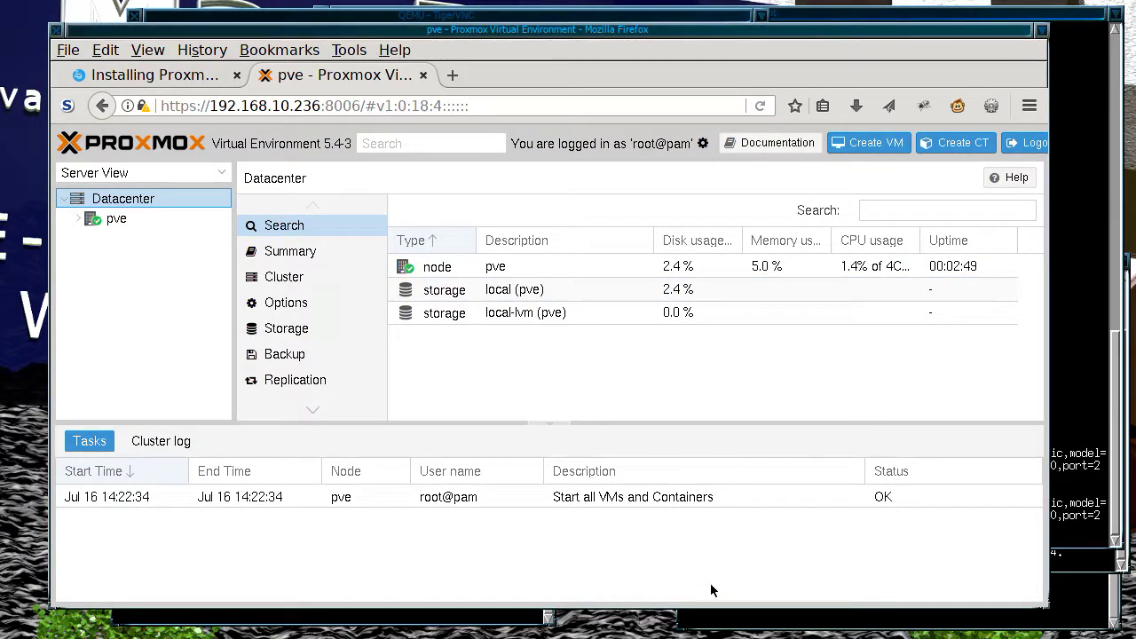
pyautogui.click(721, 621)
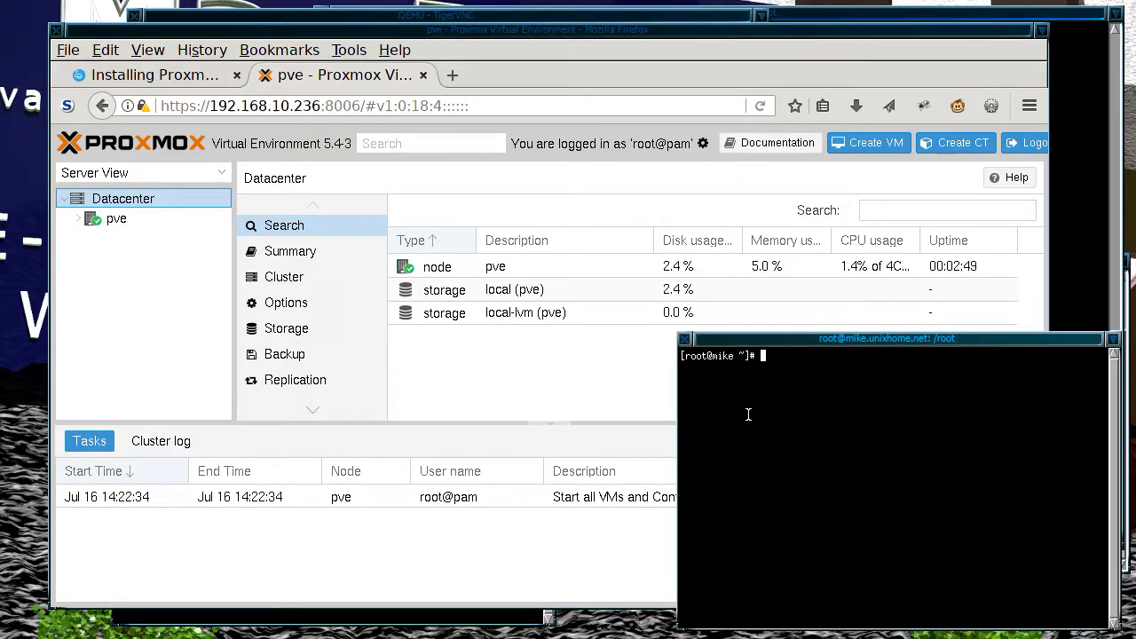
# Step: Try ssh to 192.168.10.236, then search shell history for the earlier ssh command containing 'null'
pyautogui.write('ssh')
pyautogui.write('192.168.10.236')
pyautogui.press('Return')
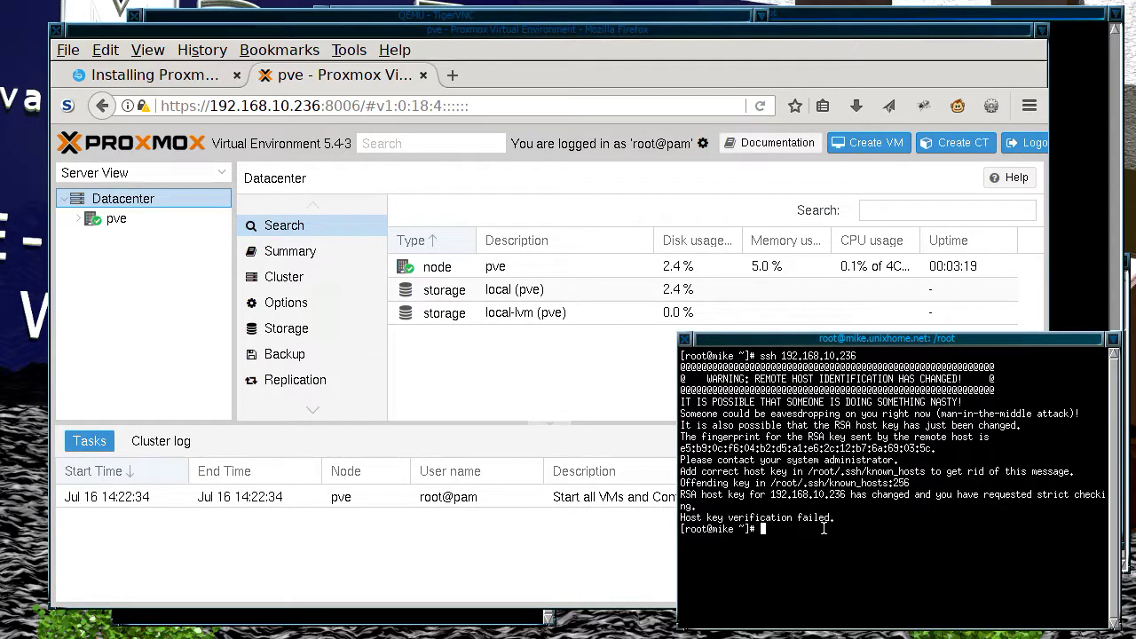
pyautogui.press('Up')
pyautogui.press('Up')
pyautogui.press('Up')
pyautogui.press('Up')
pyautogui.press('Up')
pyautogui.press('Up')
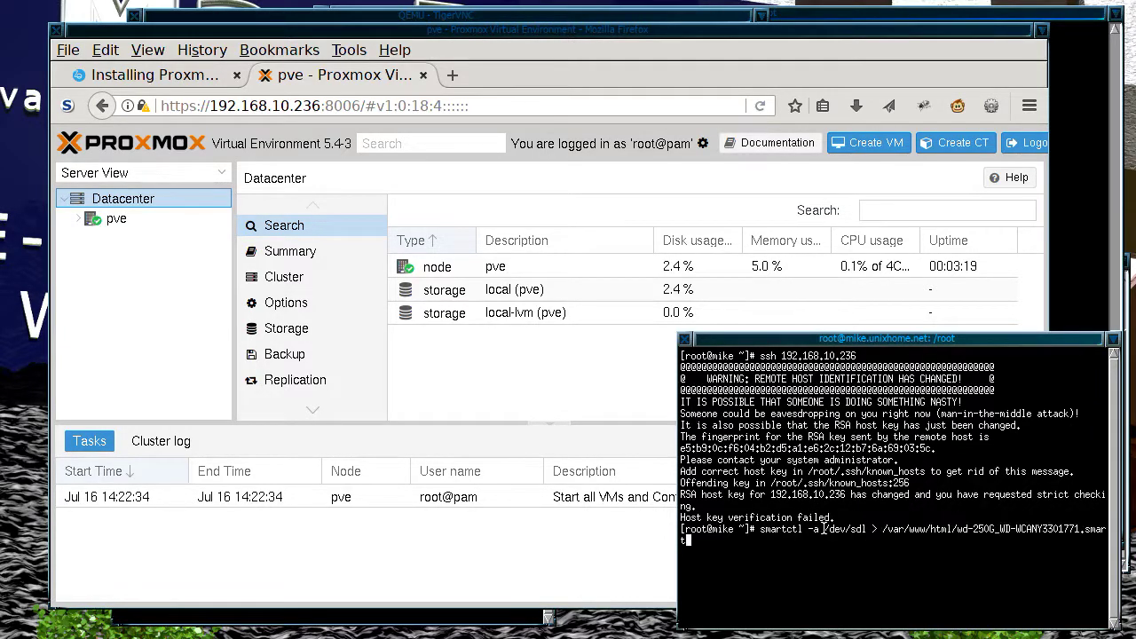
pyautogui.press('Up')
pyautogui.press('Up')
pyautogui.press('Up')
pyautogui.press('Up')
pyautogui.press('Up')
pyautogui.press('Up')
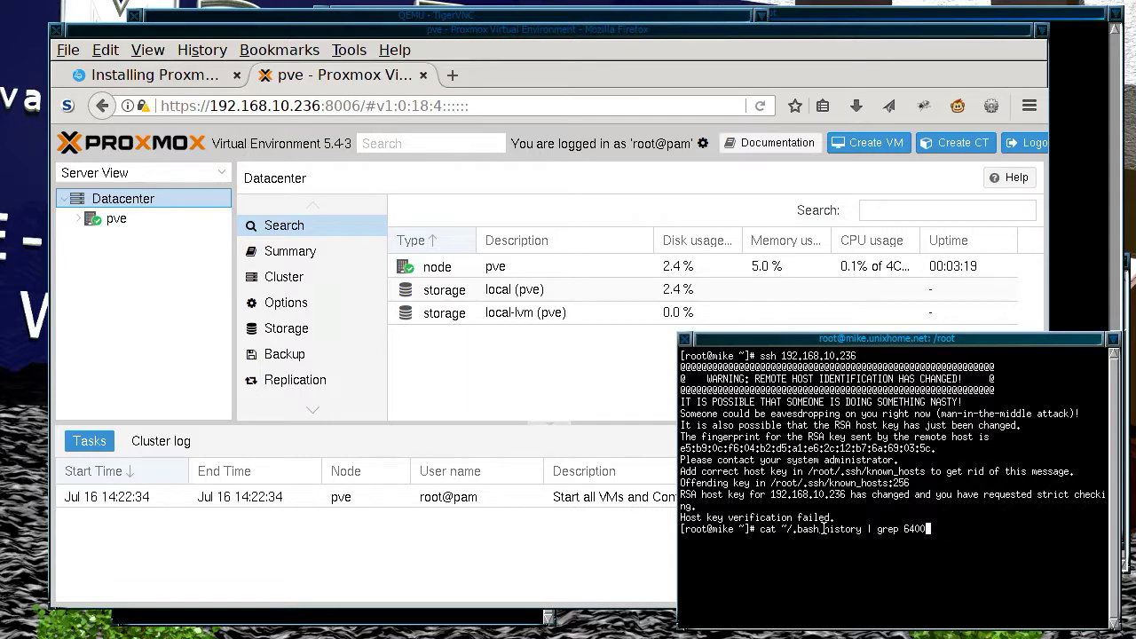
pyautogui.press('Up')
pyautogui.press('Down')
pyautogui.press('BackSpace')
pyautogui.press('BackSpace')
pyautogui.press('BackSpace')
pyautogui.press('BackSpace')
pyautogui.write('null')
pyautogui.press('Return')
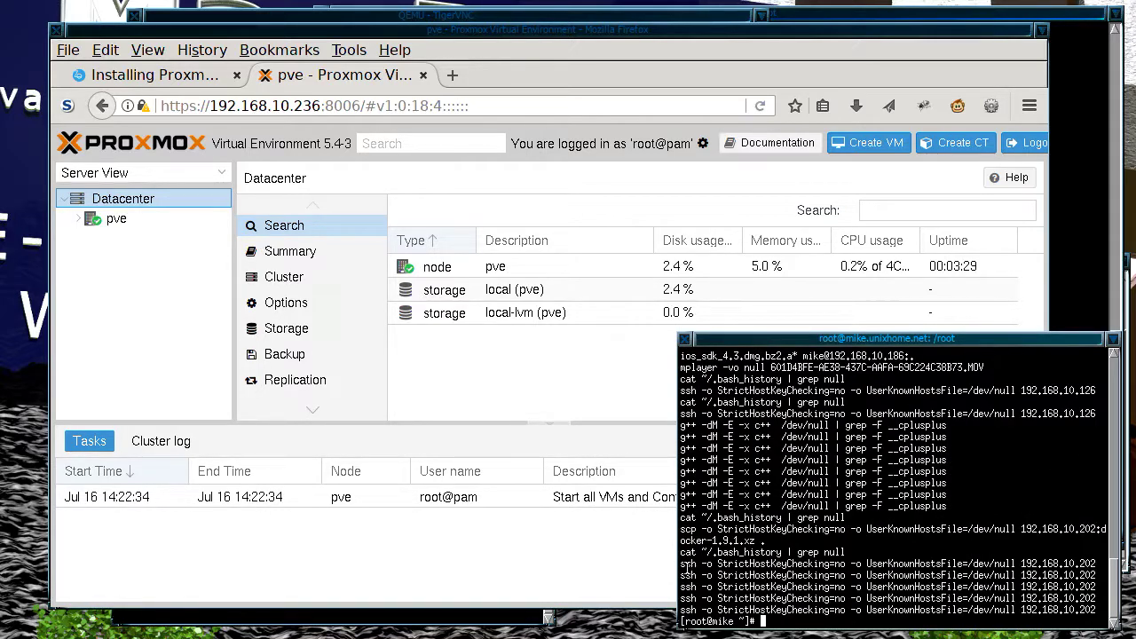
# Step: SSH into 192.168.10.236 as root with StrictHostKeyChecking=no and enter the password
pyautogui.moveTo(682, 564); pyautogui.dragTo(1090, 564)
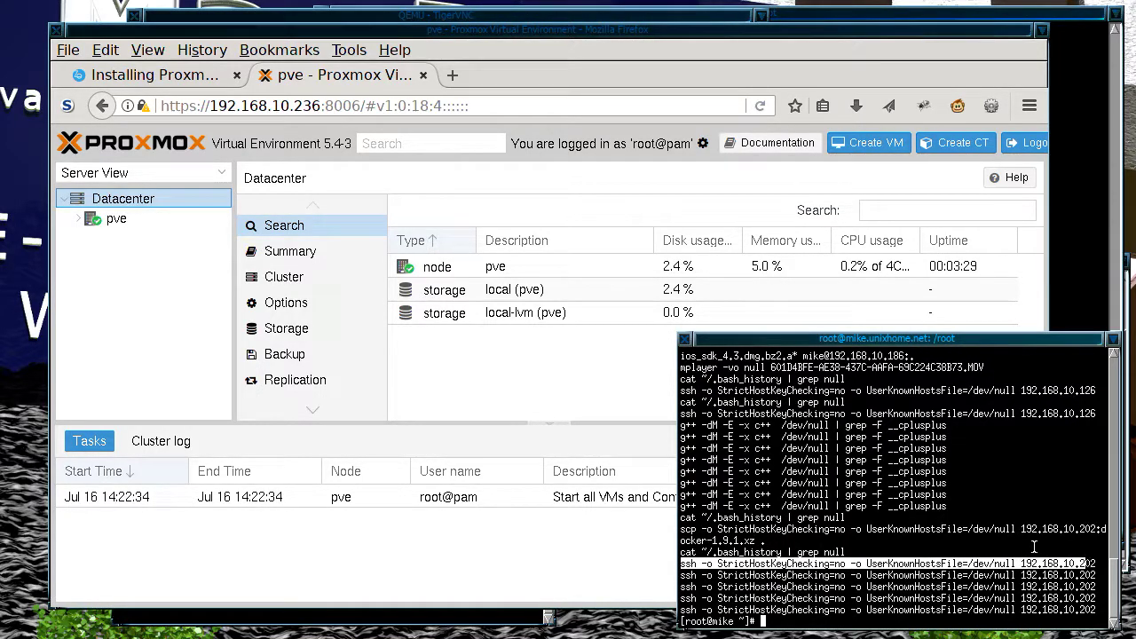
pyautogui.middleClick(930, 486)
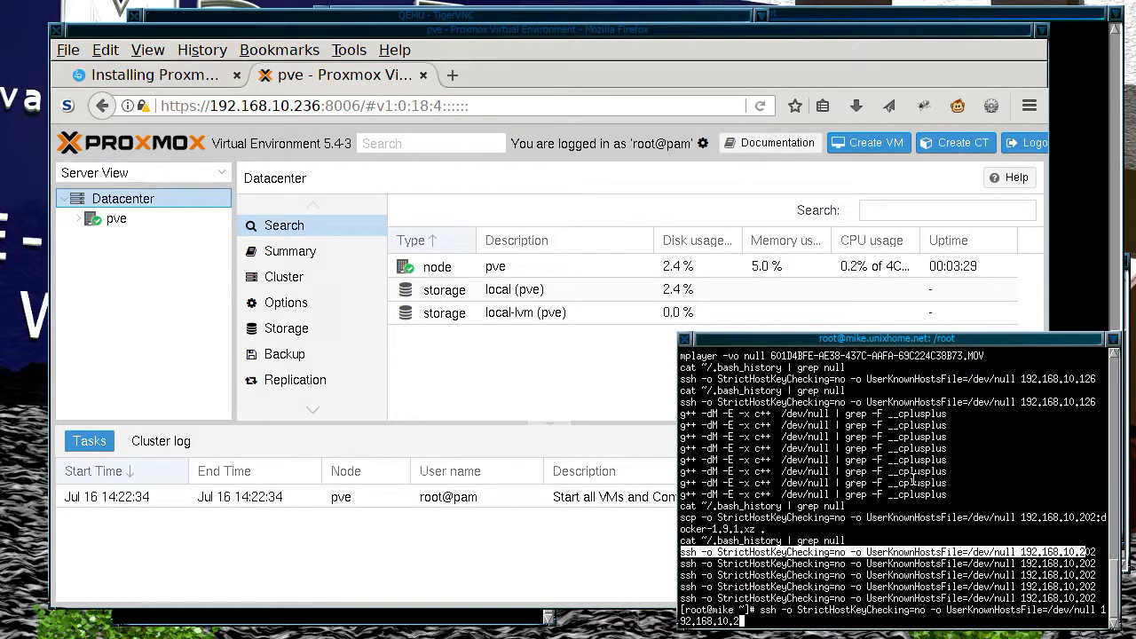
pyautogui.write('36')
pyautogui.press('Return')
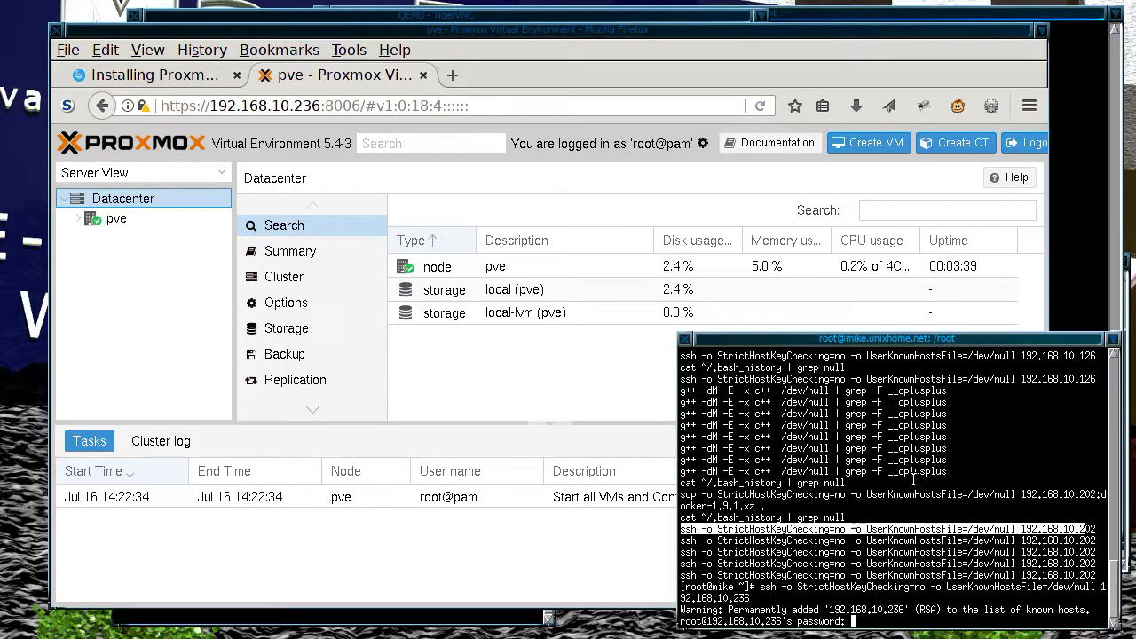
pyautogui.press('Return')
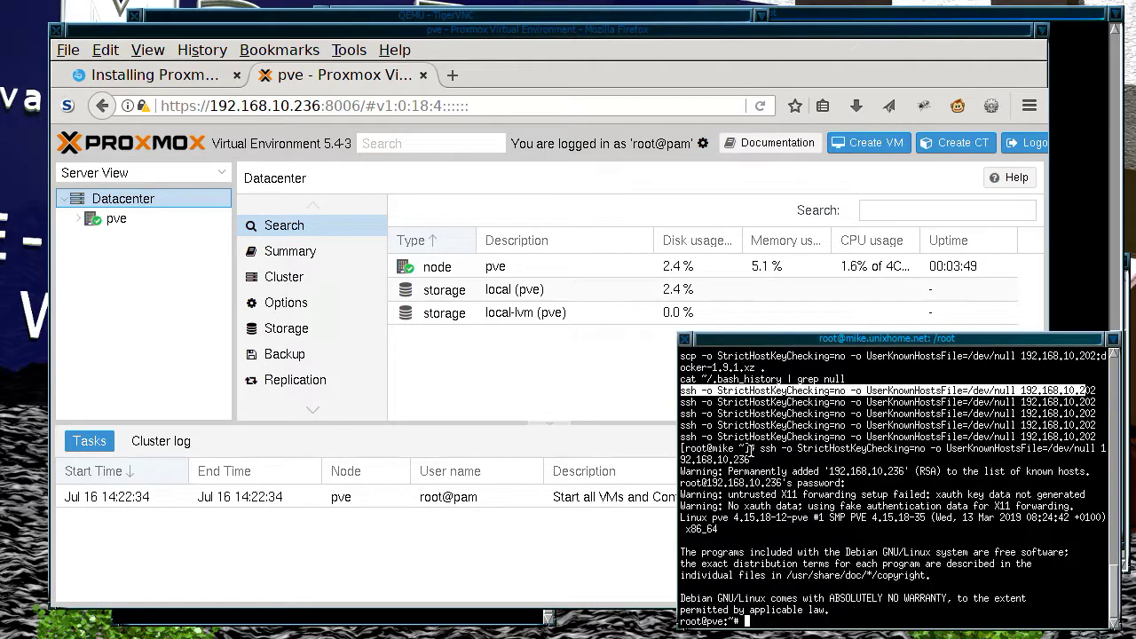
# Step: Switch Firefox to the Mac PC Zone 'Installing Proxmox' article tab
pyautogui.click(479, 14)
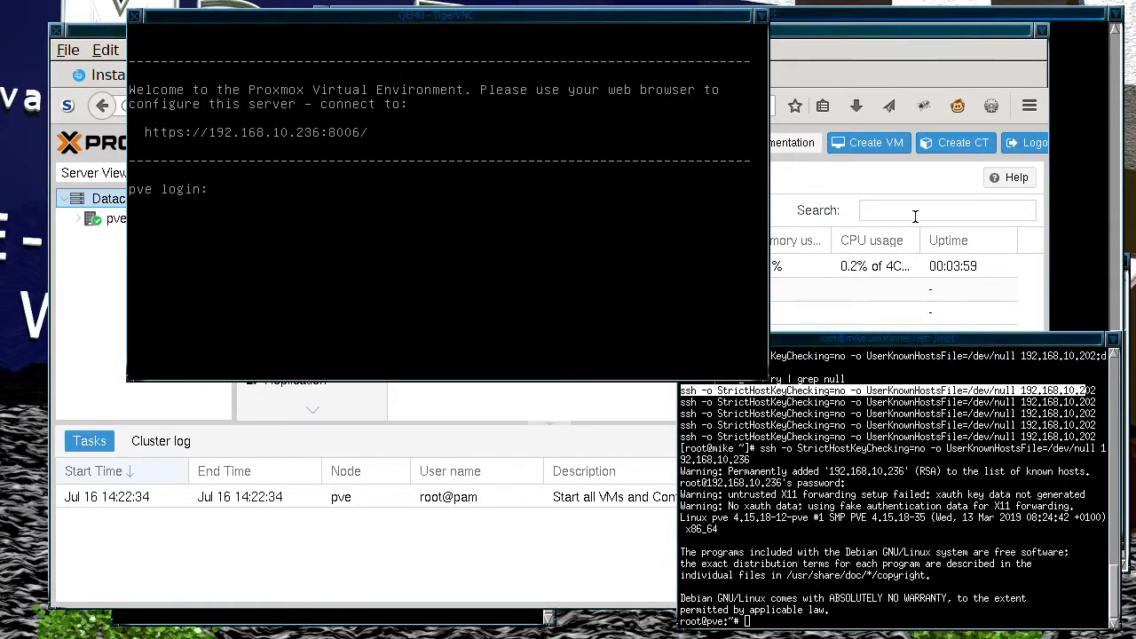
pyautogui.click(894, 268)
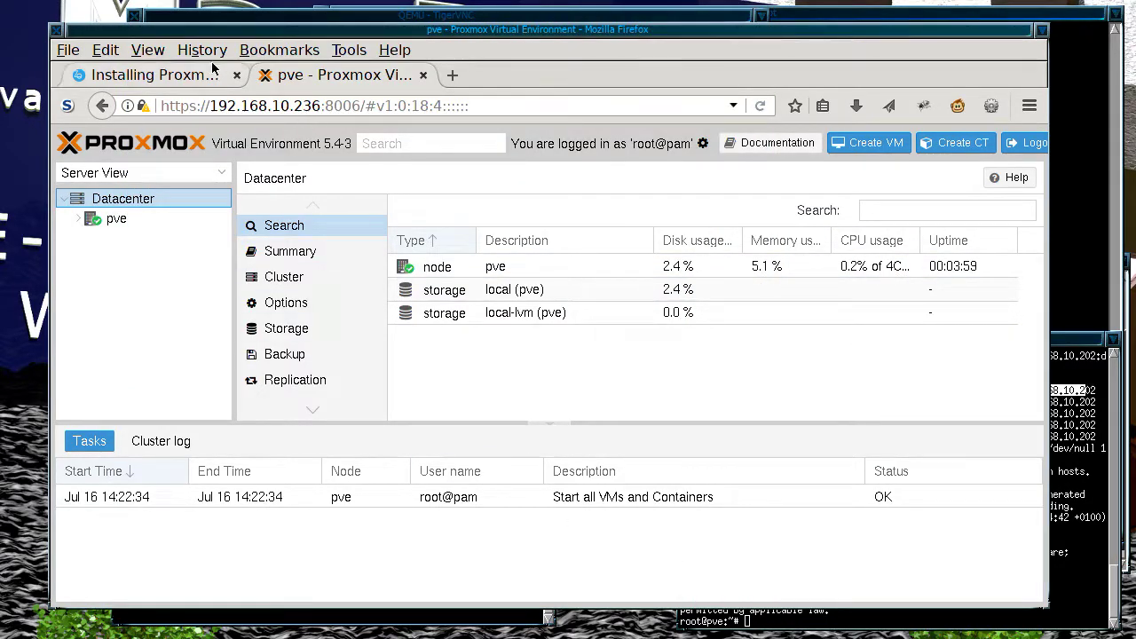
pyautogui.click(199, 76)
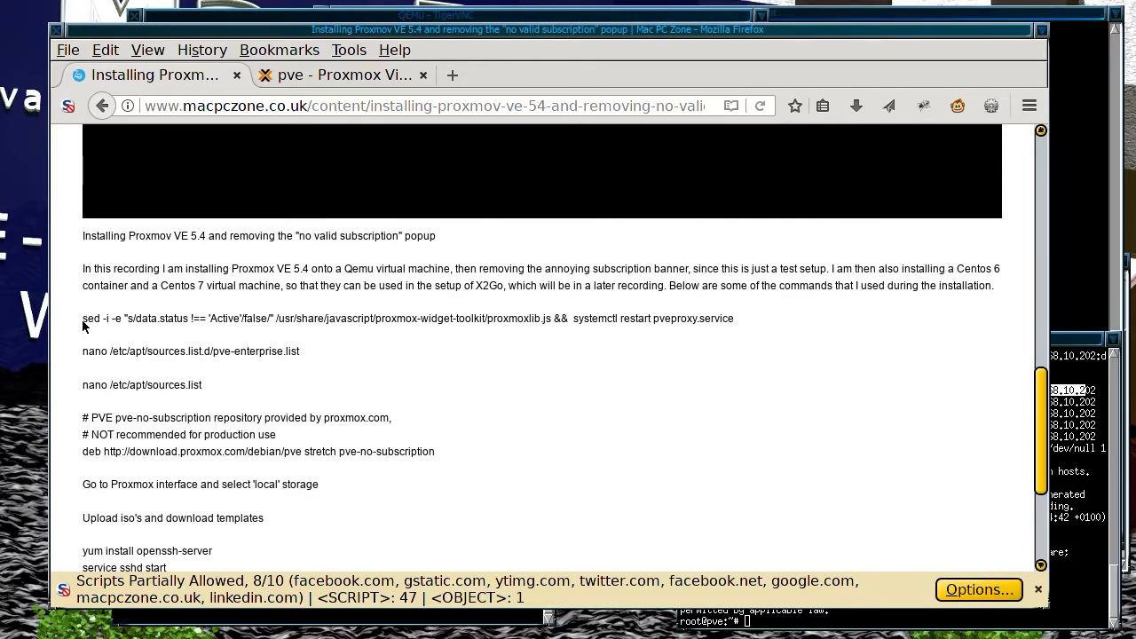
# Step: Copy the article's sed line and run it on the host to remove the subscription notice
pyautogui.moveTo(84, 322); pyautogui.dragTo(785, 325)
pyautogui.hotkey('ctrl', 'c')
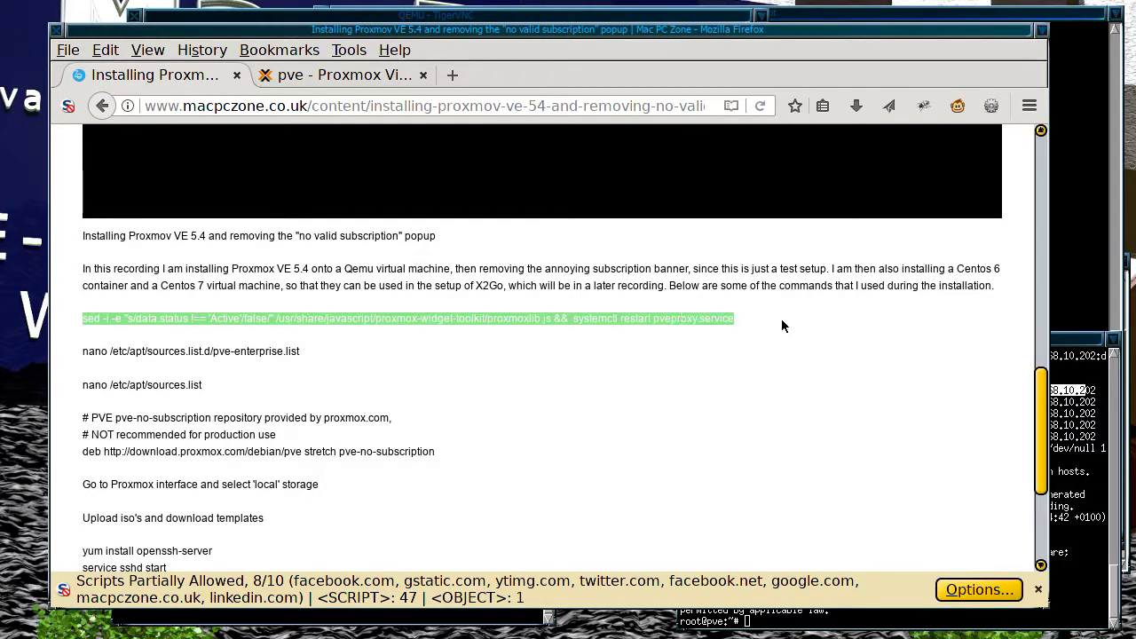
pyautogui.click(1058, 431)
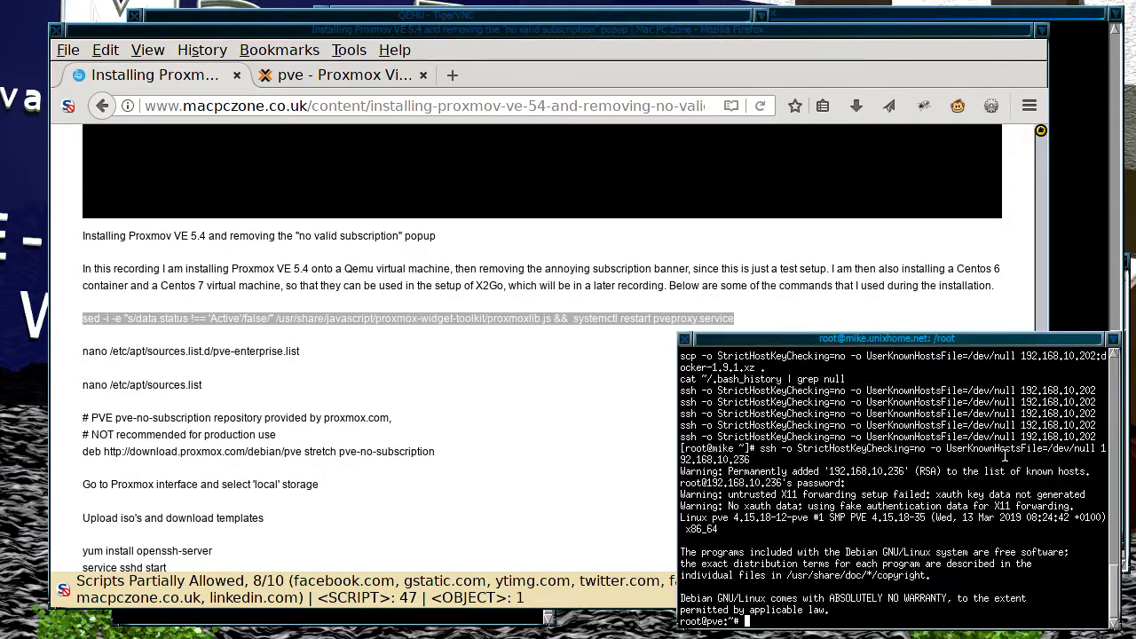
pyautogui.middleClick(830, 475)
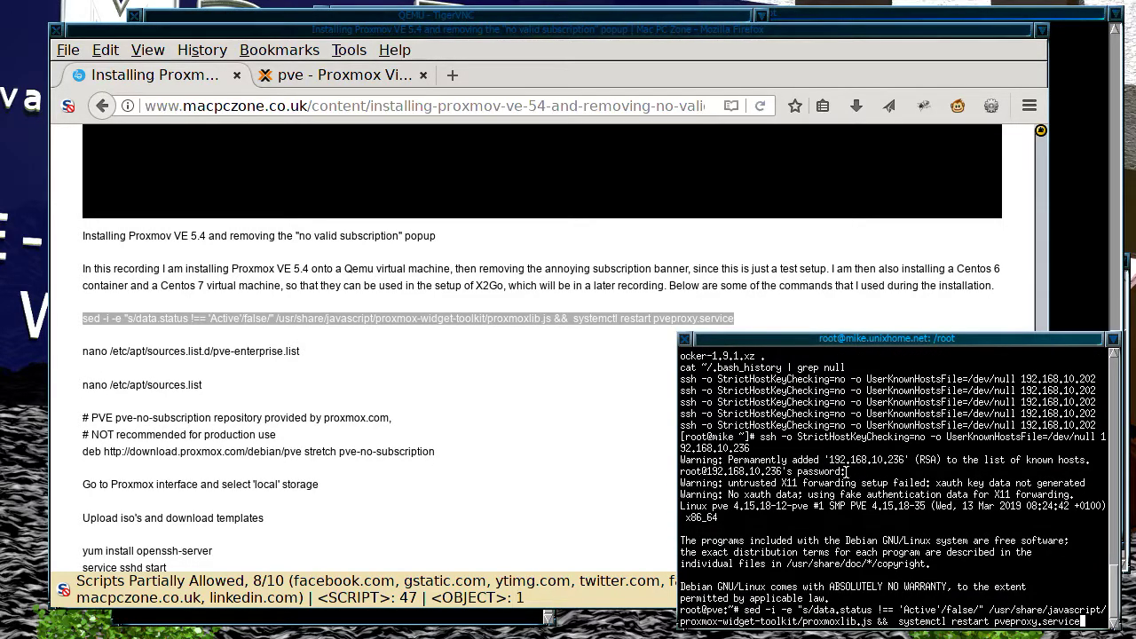
pyautogui.press('Return')
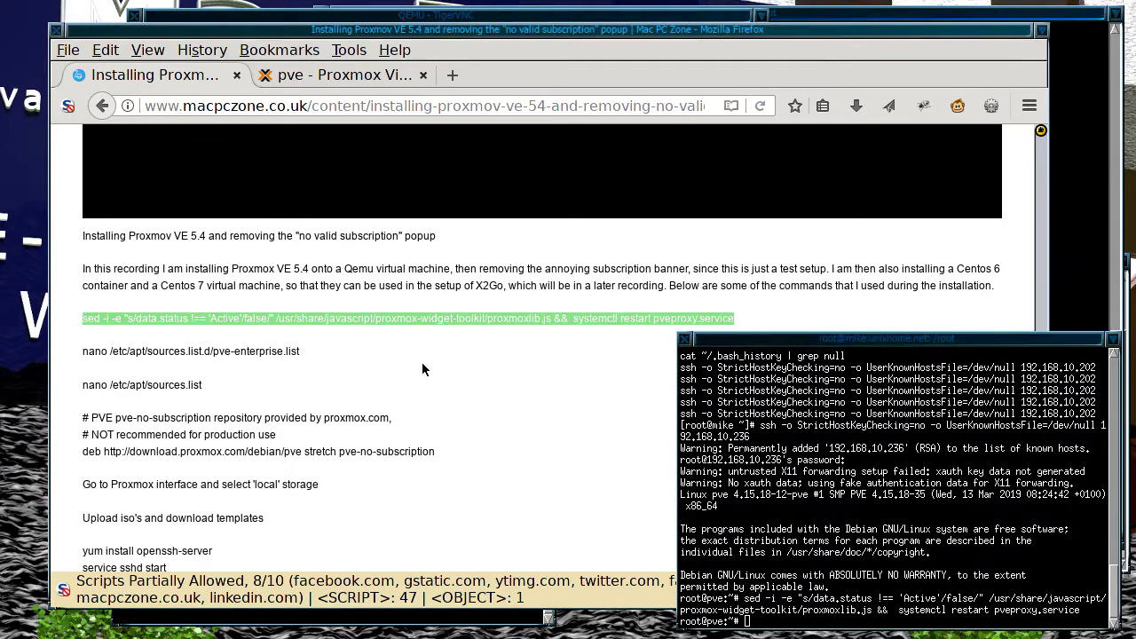
# Step: Paste nano /etc/apt/sources.list.d/pve-enterprise.list from the article at the root@pve prompt
pyautogui.click(395, 336)
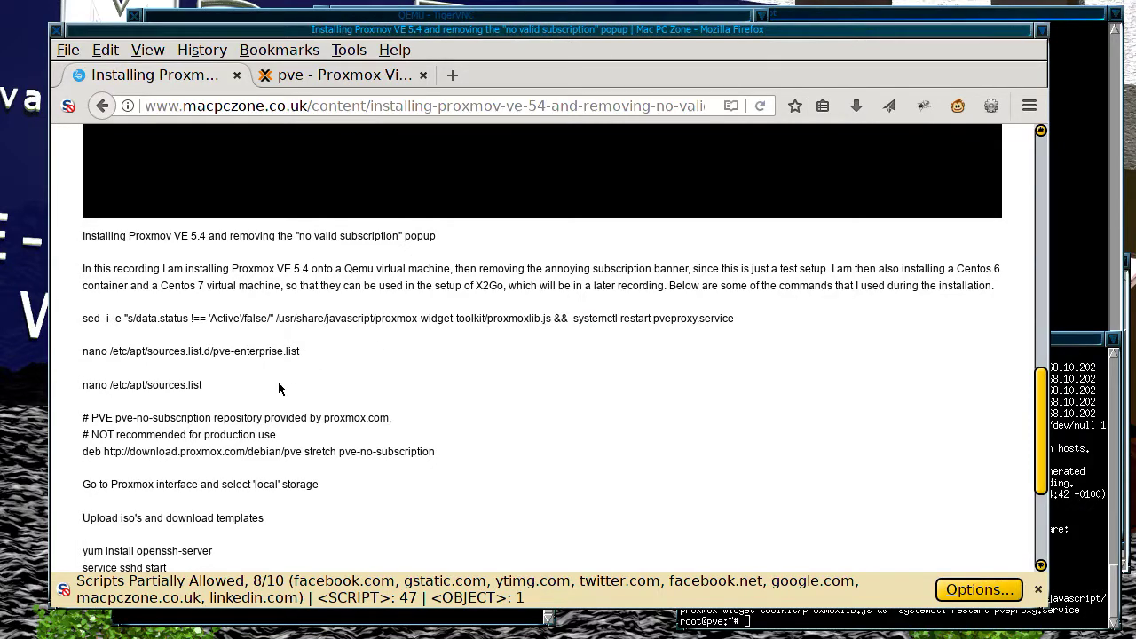
pyautogui.click(1058, 497)
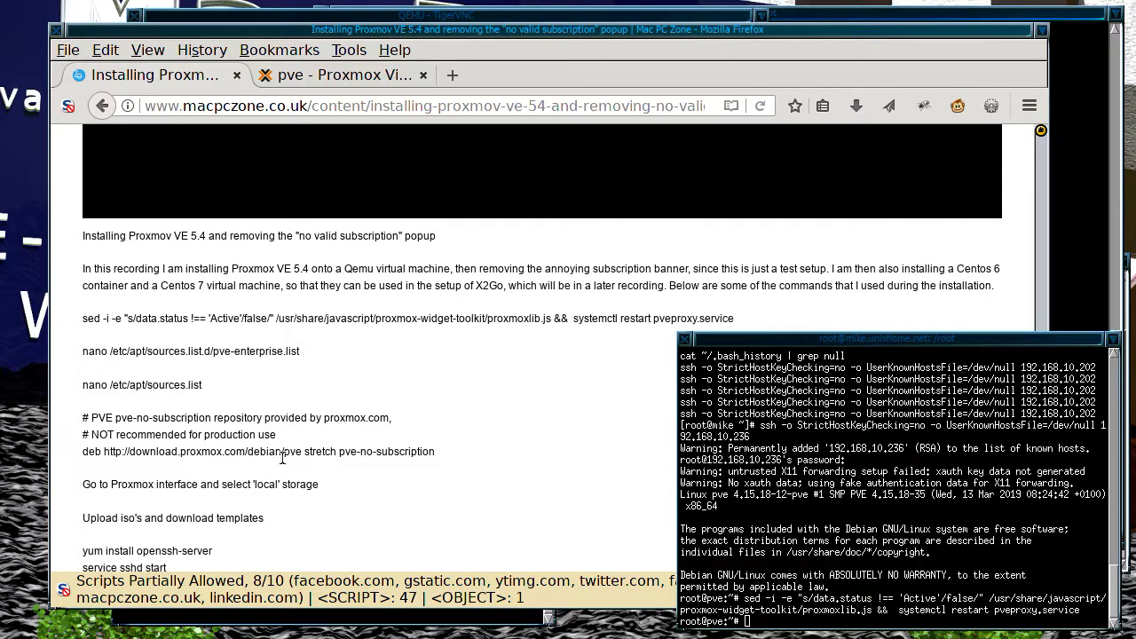
pyautogui.click(263, 433)
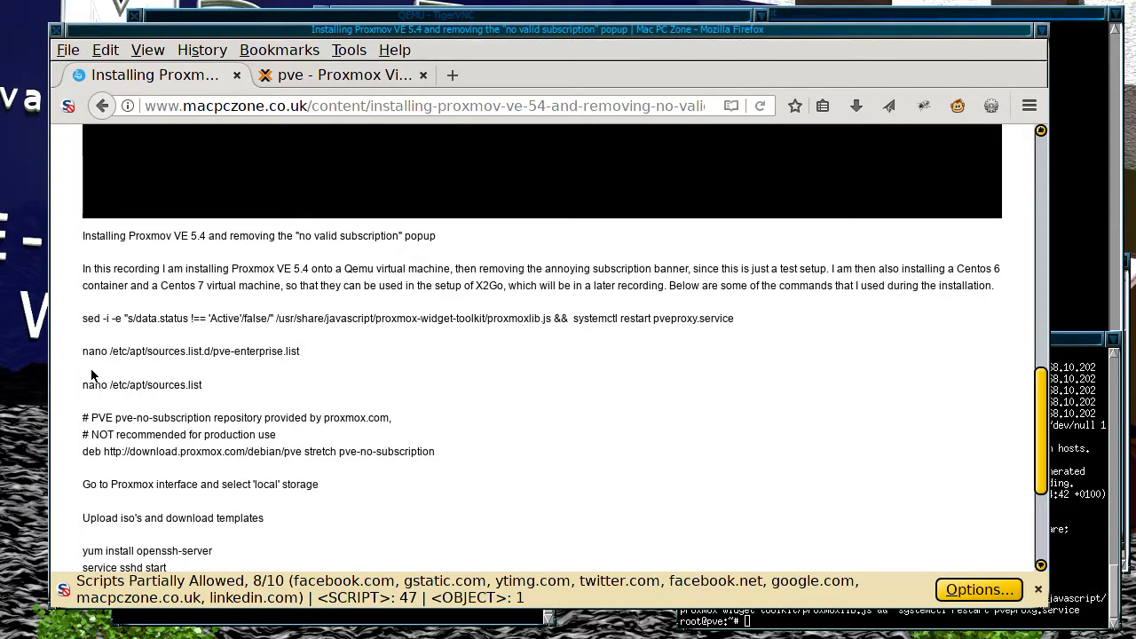
pyautogui.moveTo(85, 355); pyautogui.dragTo(314, 358)
pyautogui.hotkey('ctrl', 'c')
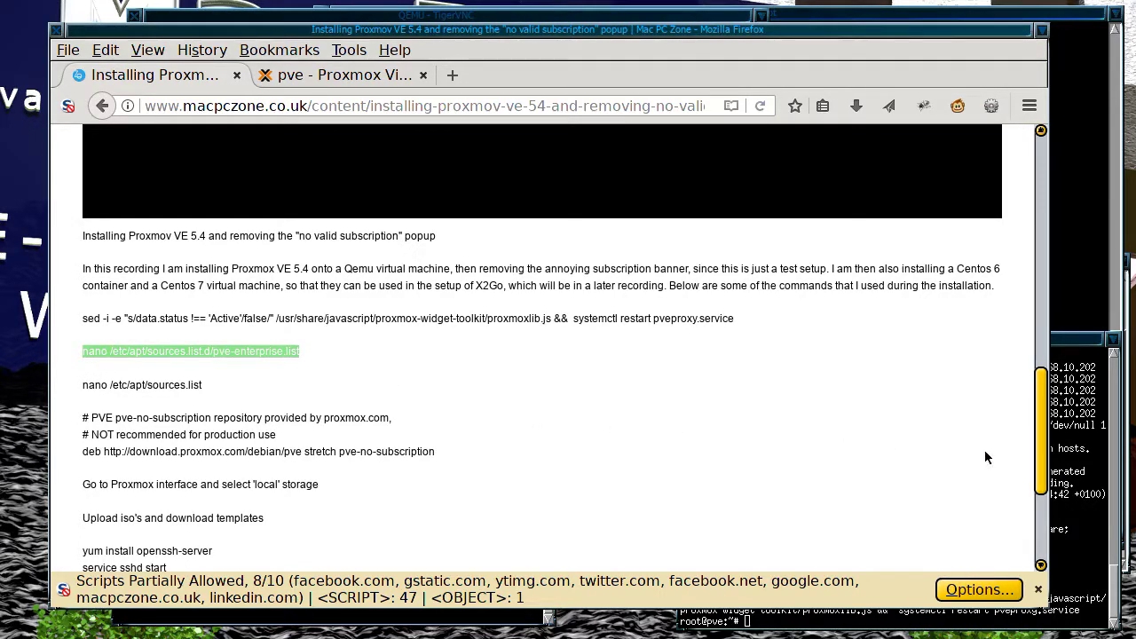
pyautogui.click(1067, 465)
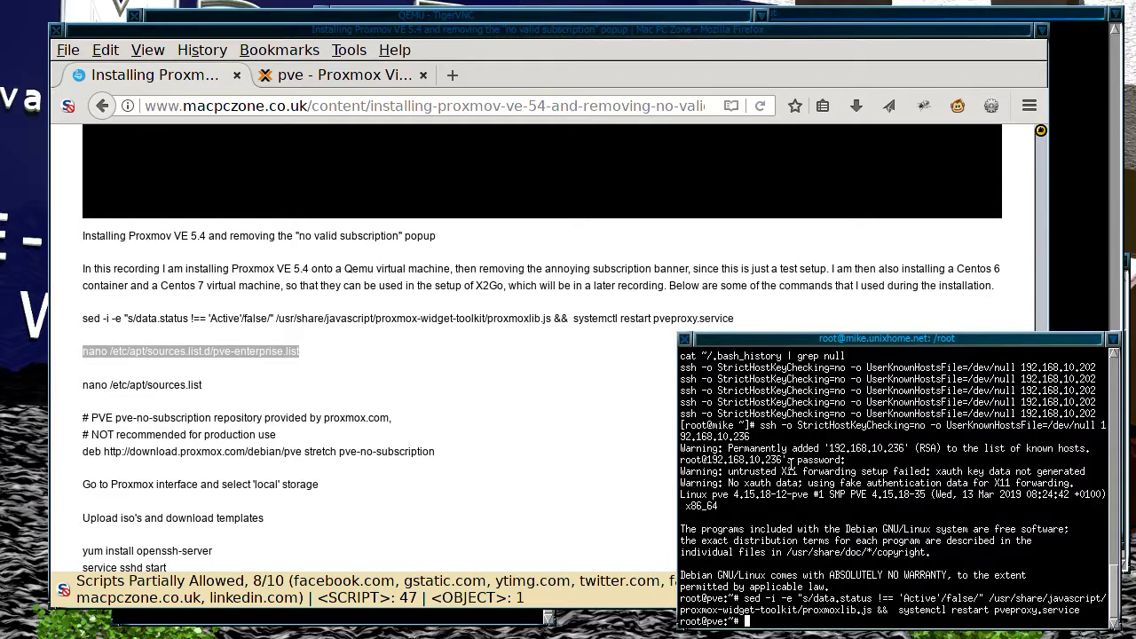
pyautogui.middleClick(795, 471)
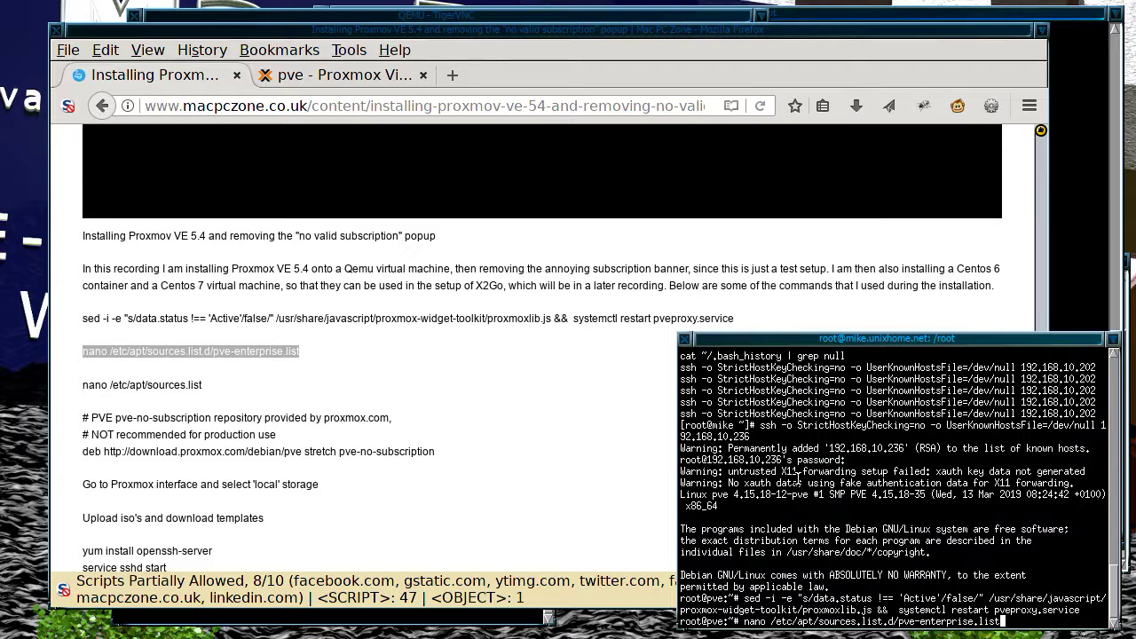
# Step: Comment out the enterprise repository line in pve-enterprise.list with # and save it
pyautogui.press('Return')
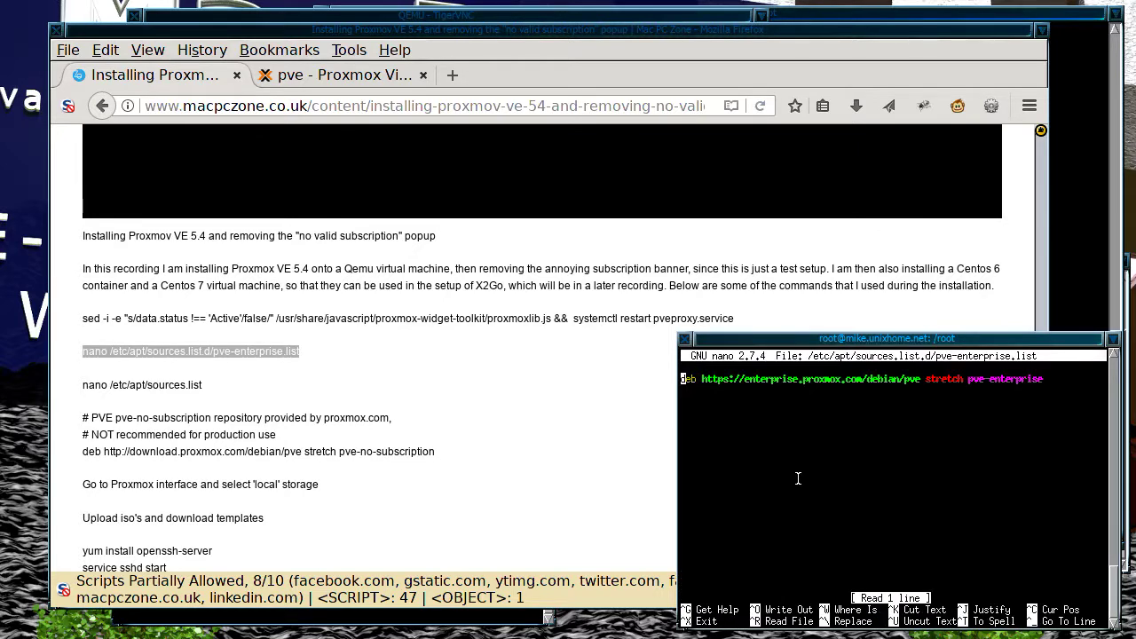
pyautogui.write('#')
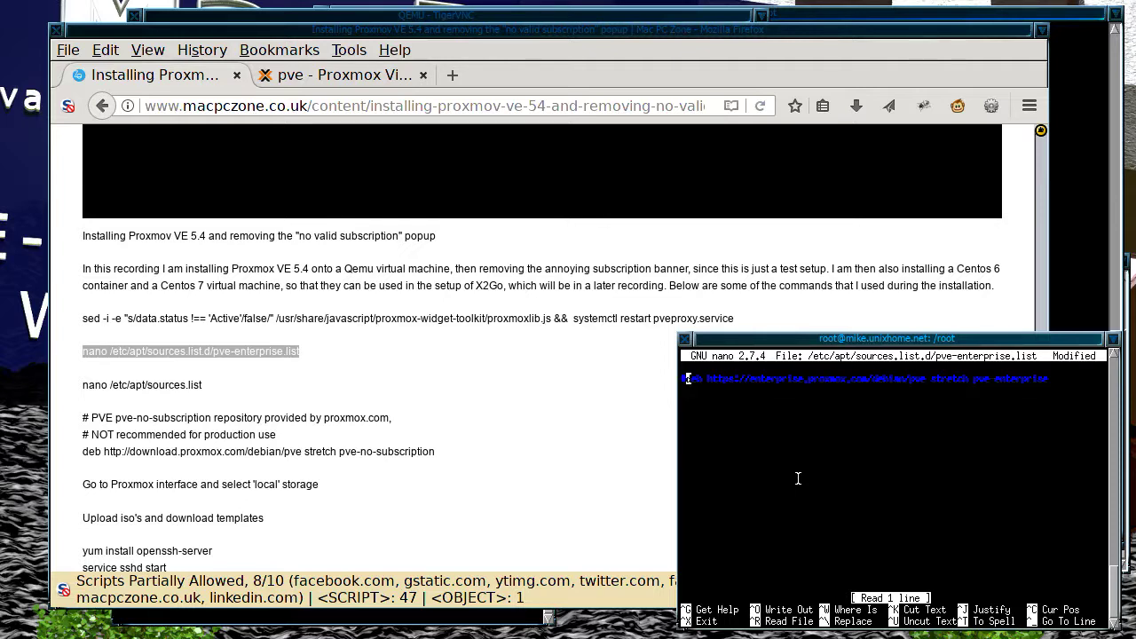
pyautogui.press('Down')
pyautogui.hotkey('ctrl', 'o')
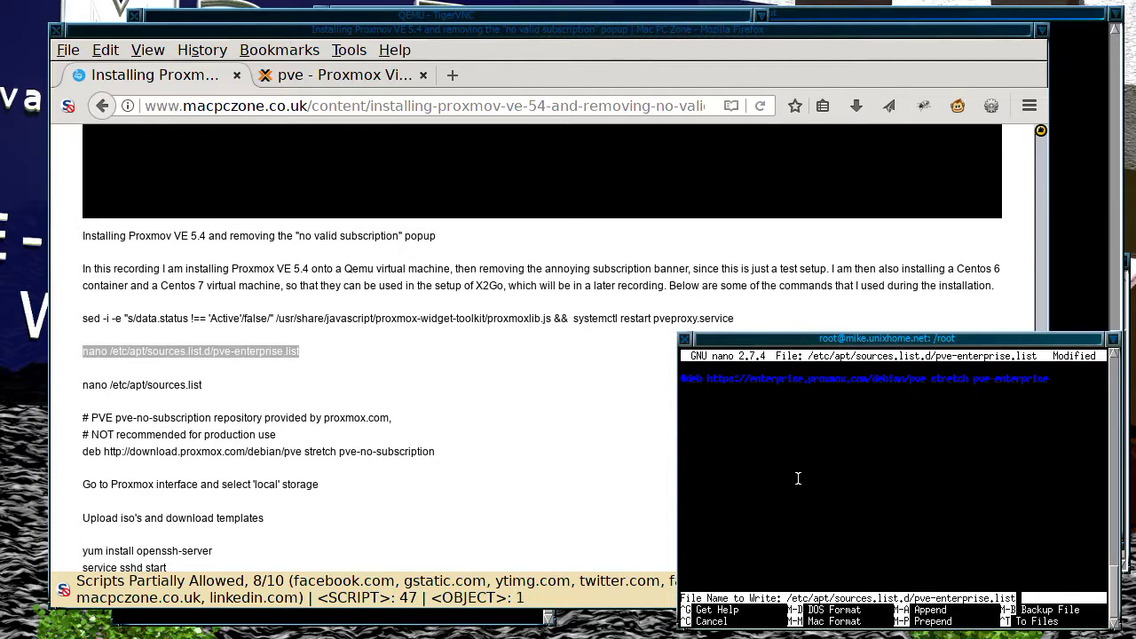
pyautogui.press('Return')
pyautogui.hotkey('ctrl', 'x')
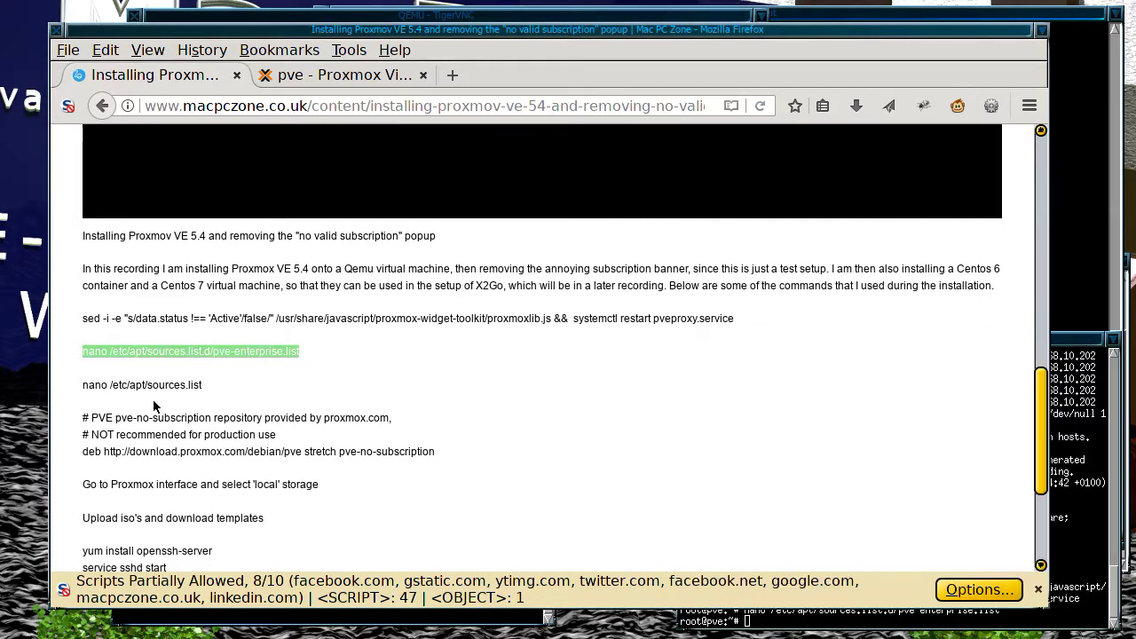
pyautogui.moveTo(83, 385); pyautogui.dragTo(203, 384)
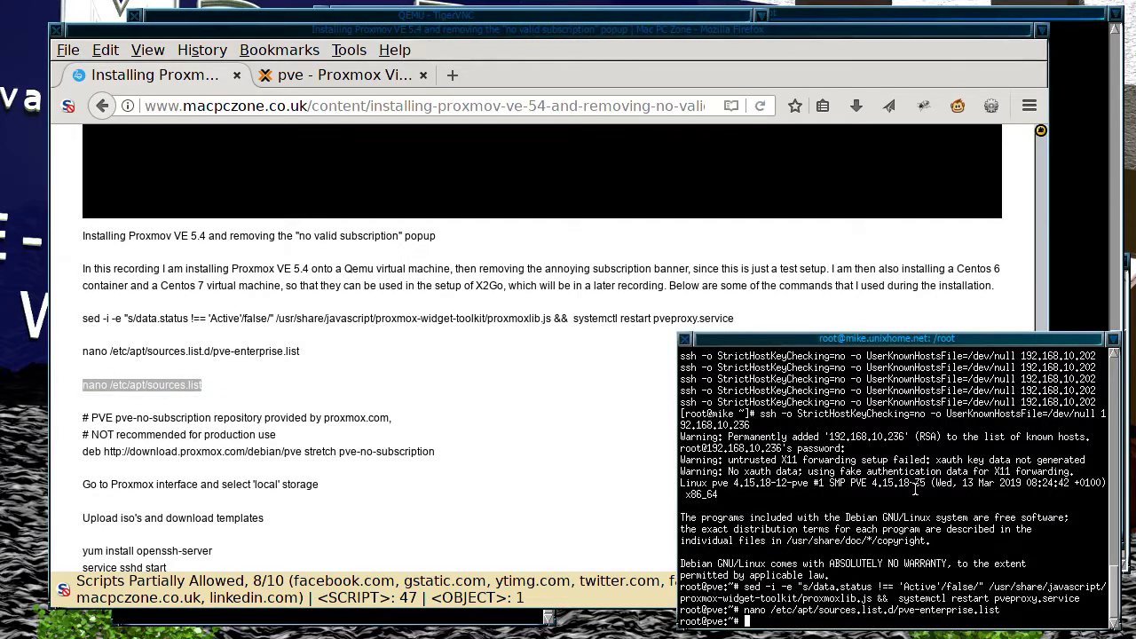
# Step: Open /etc/apt/sources.list in nano and move below the existing repository lines
pyautogui.middleClick(859, 488)
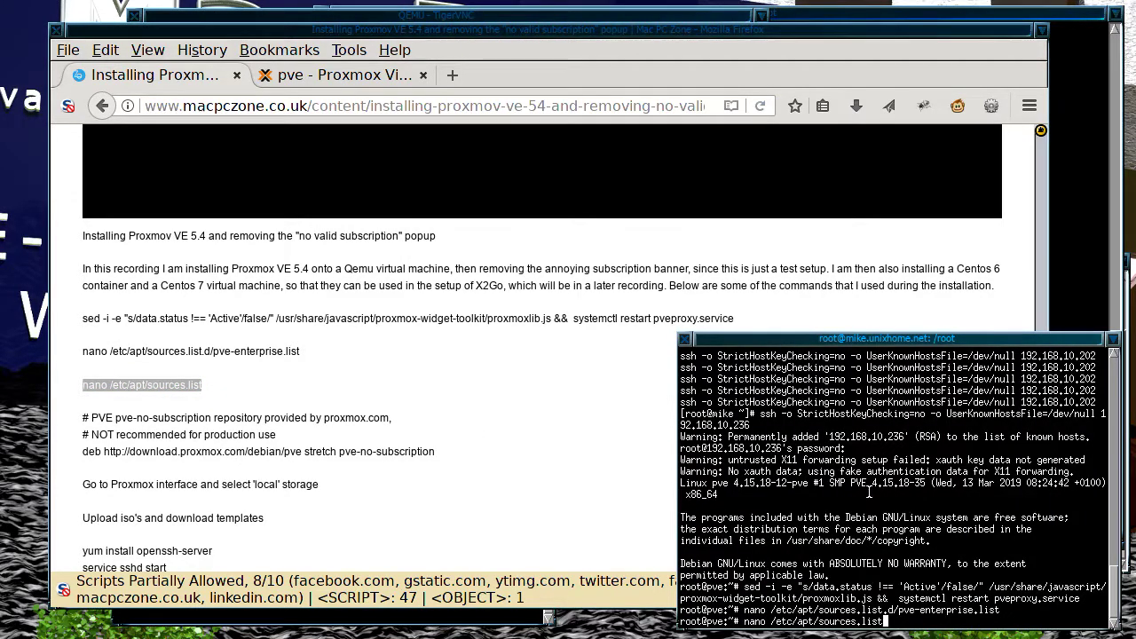
pyautogui.press('Return')
pyautogui.press('Down')
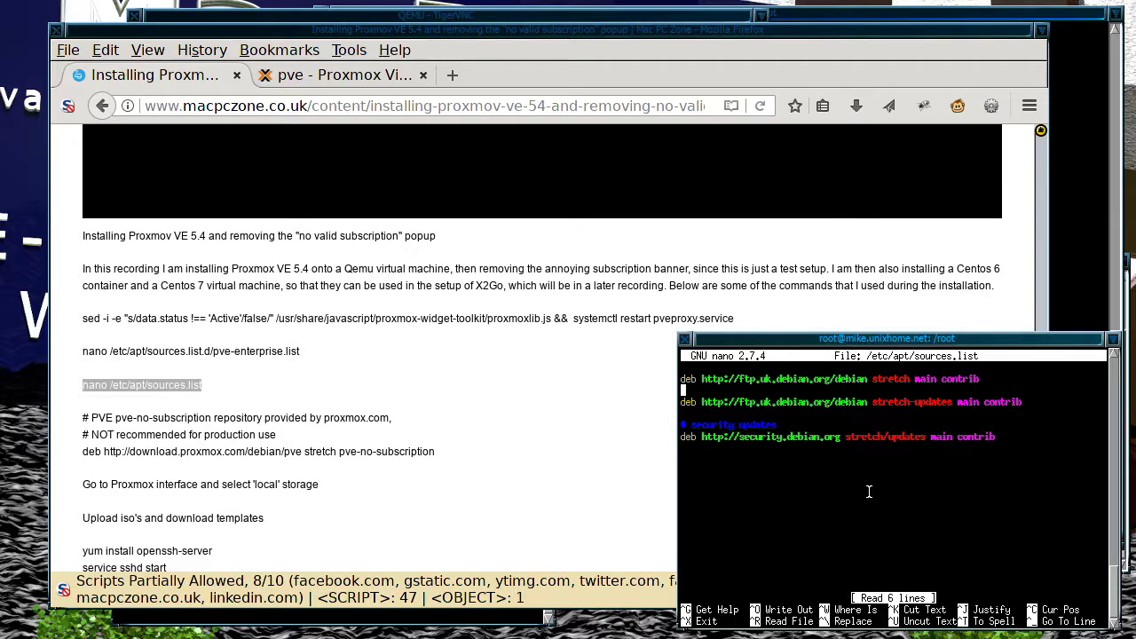
pyautogui.press('Down')
pyautogui.press('Down')
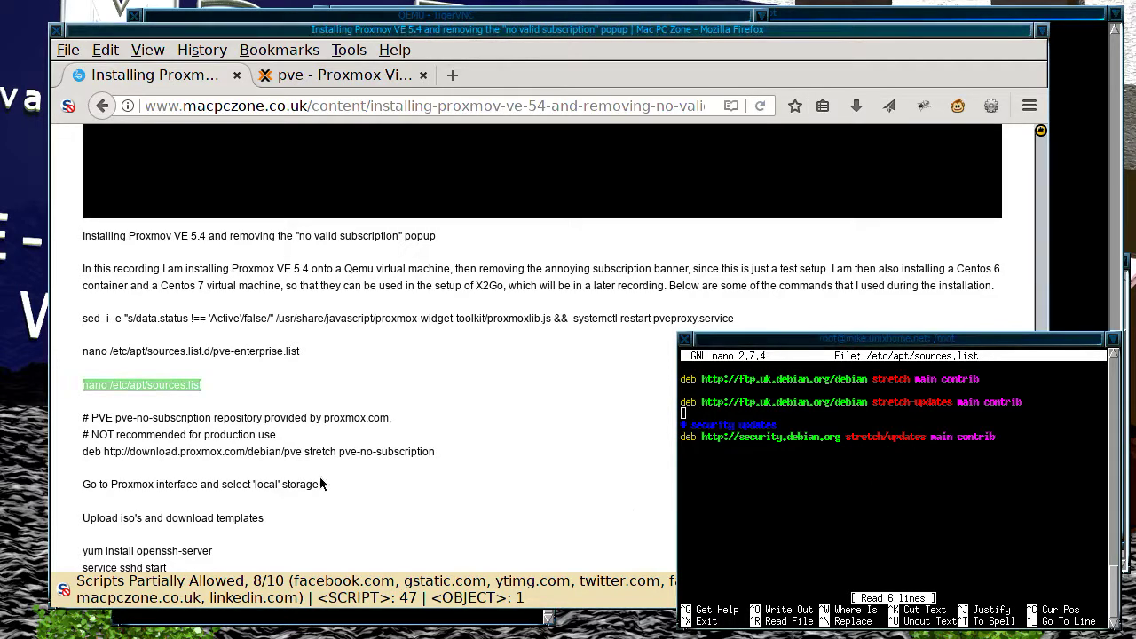
# Step: Paste the three pve-no-subscription repository lines, remove extra blank lines, and save sources.list
pyautogui.click(86, 407)
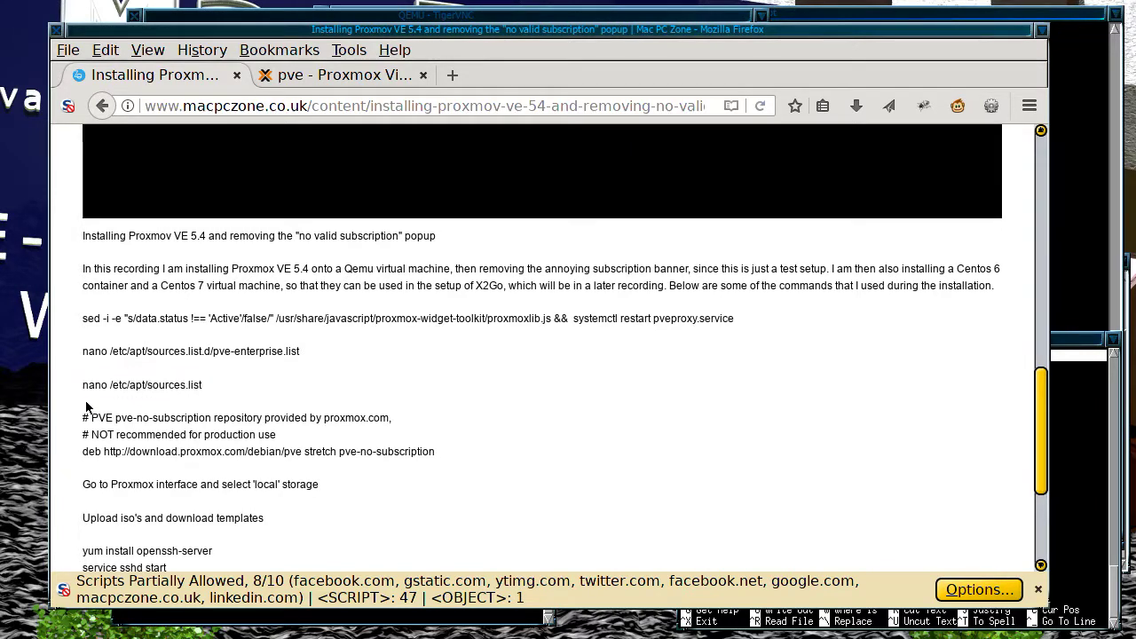
pyautogui.moveTo(89, 411); pyautogui.dragTo(99, 472)
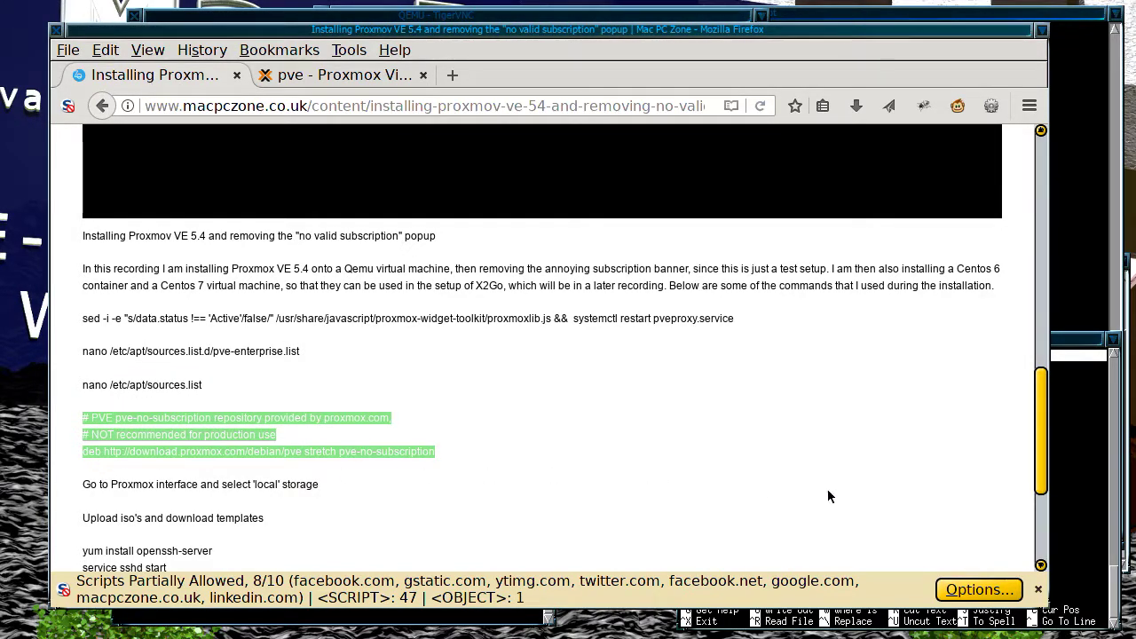
pyautogui.click(1052, 511)
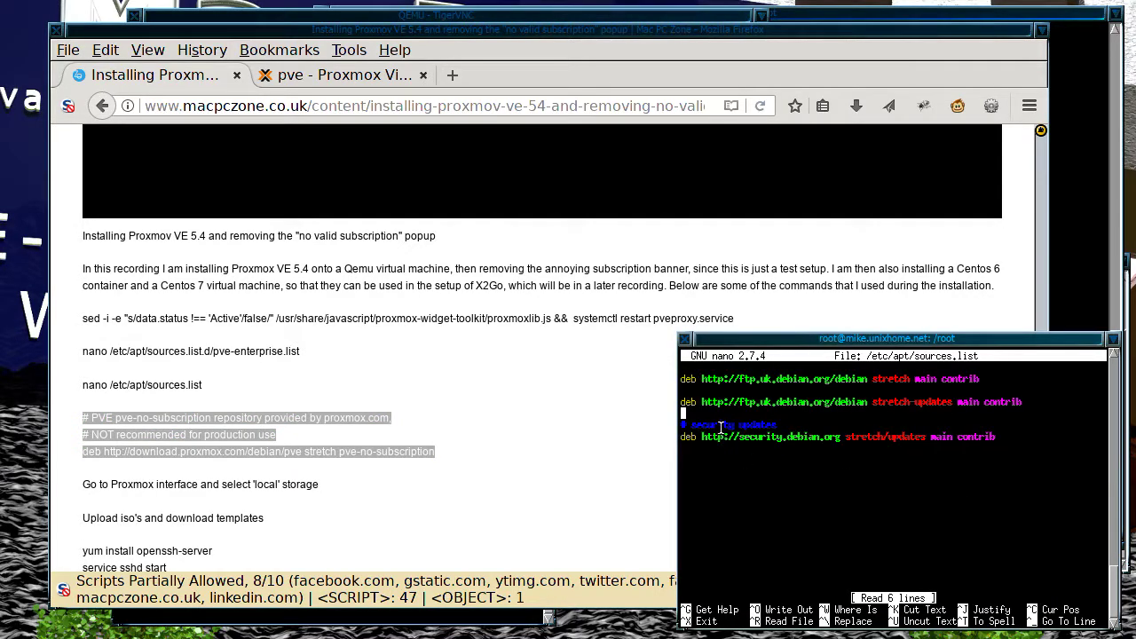
pyautogui.middleClick(724, 419)
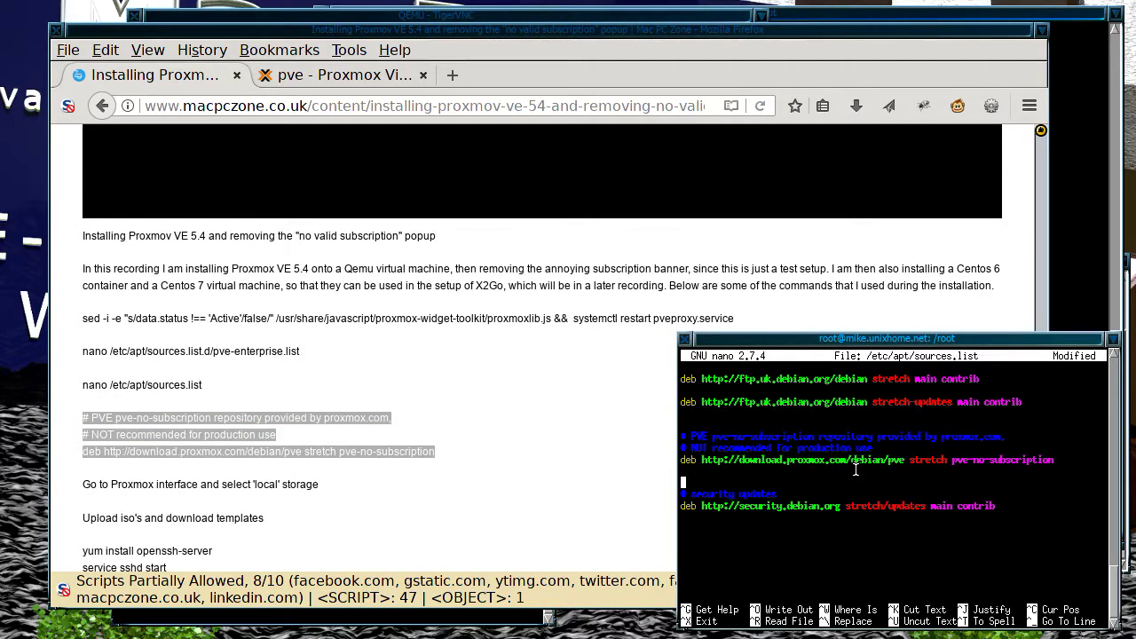
pyautogui.press('BackSpace')
pyautogui.press('Up')
pyautogui.press('Up')
pyautogui.press('Up')
pyautogui.press('Up')
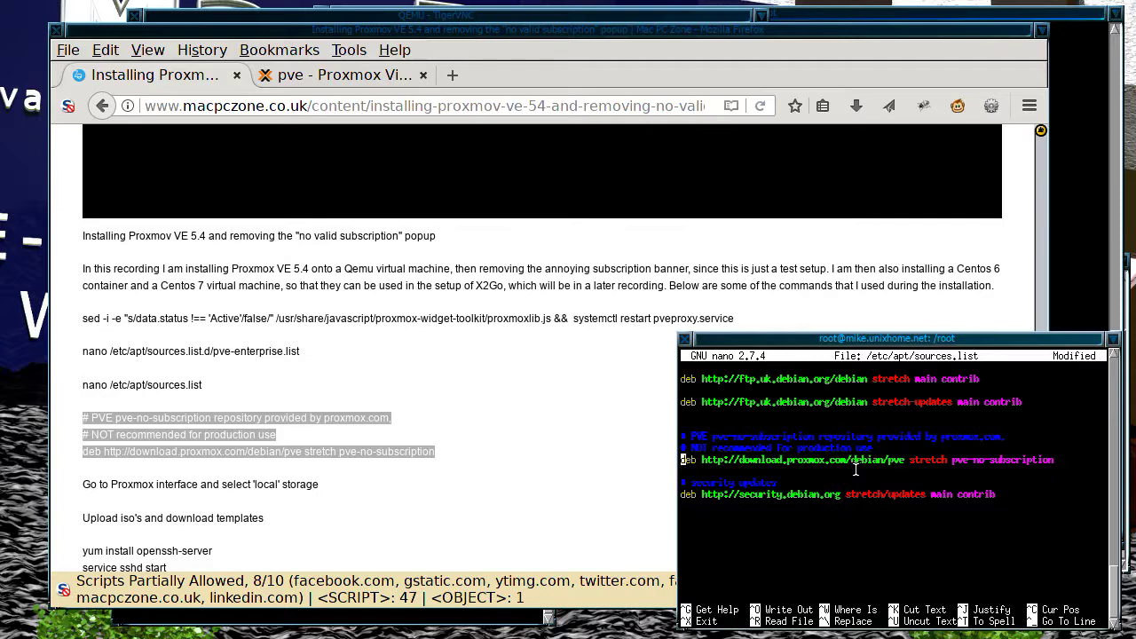
pyautogui.press('BackSpace')
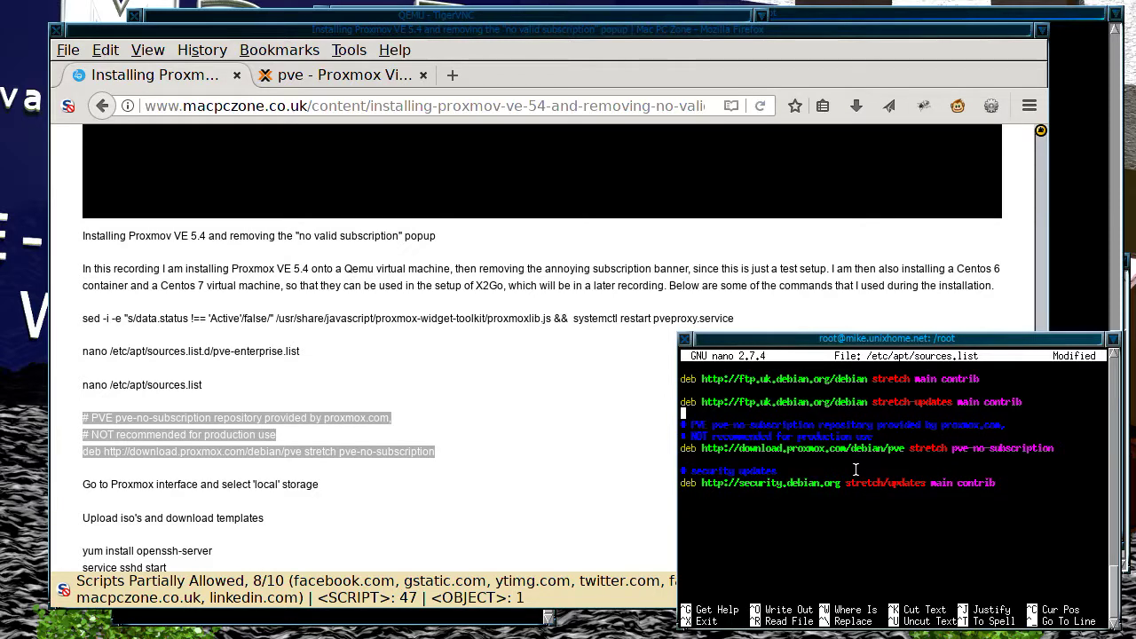
pyautogui.hotkey('ctrl', 'o')
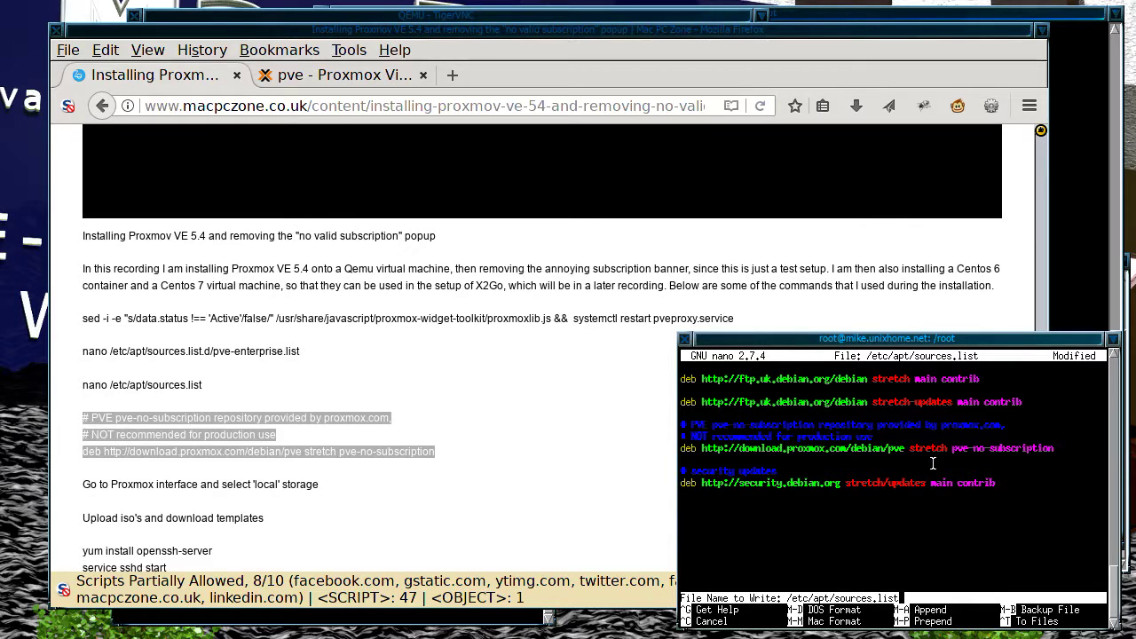
pyautogui.press('Return')
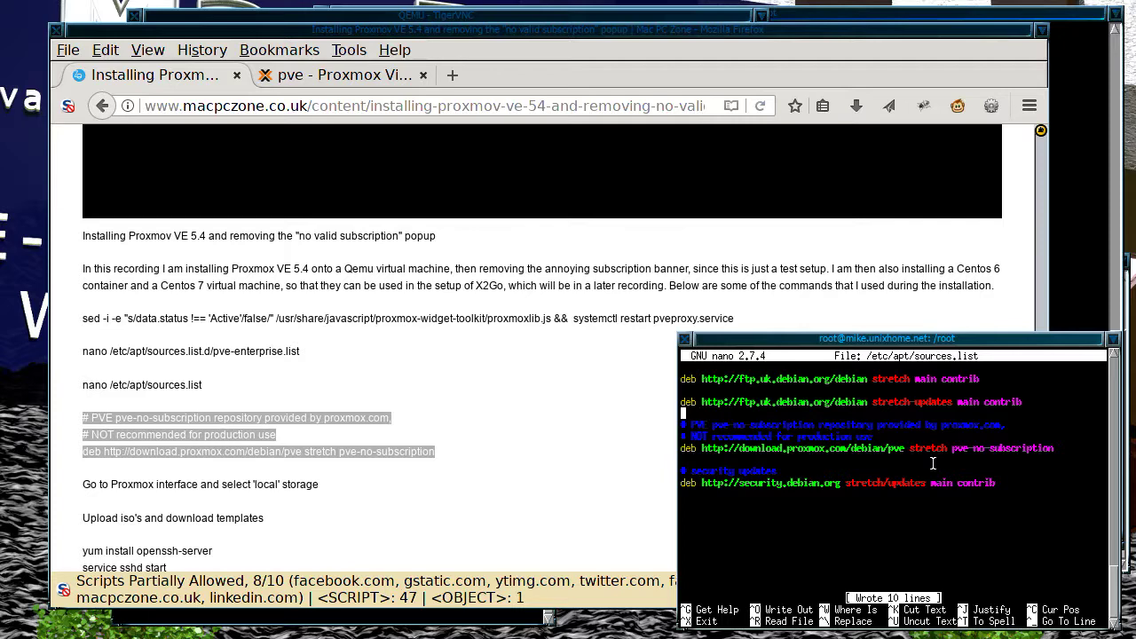
pyautogui.hotkey('ctrl', 'x')
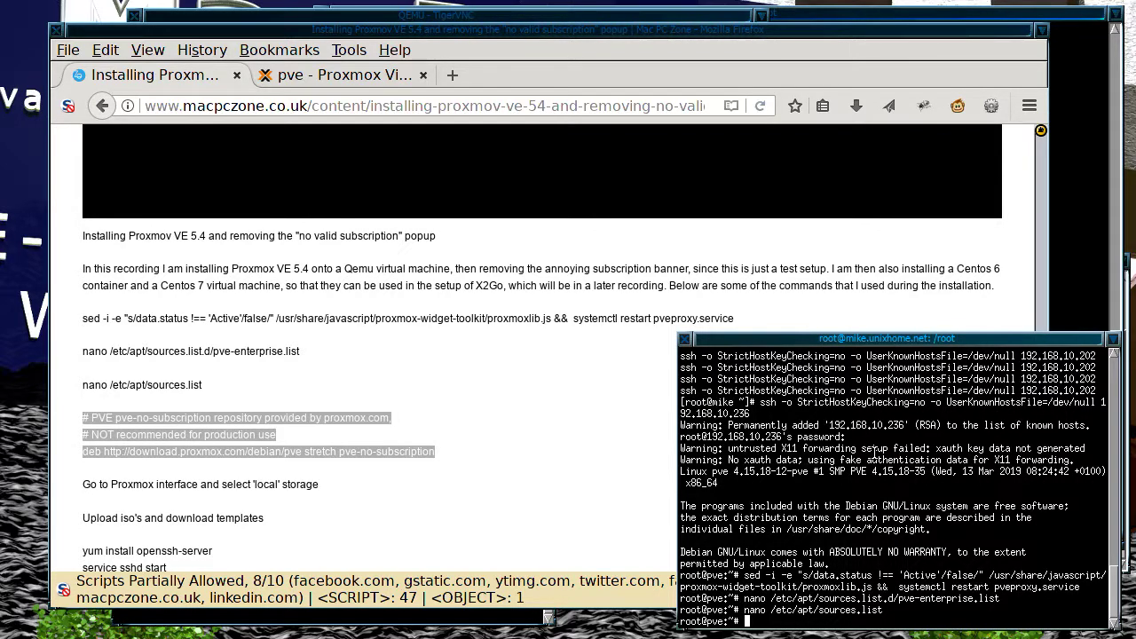
# Step: End the SSH session with exit and return to the 'pve - Proxmox Virtual Environment' tab
pyautogui.click(492, 484)
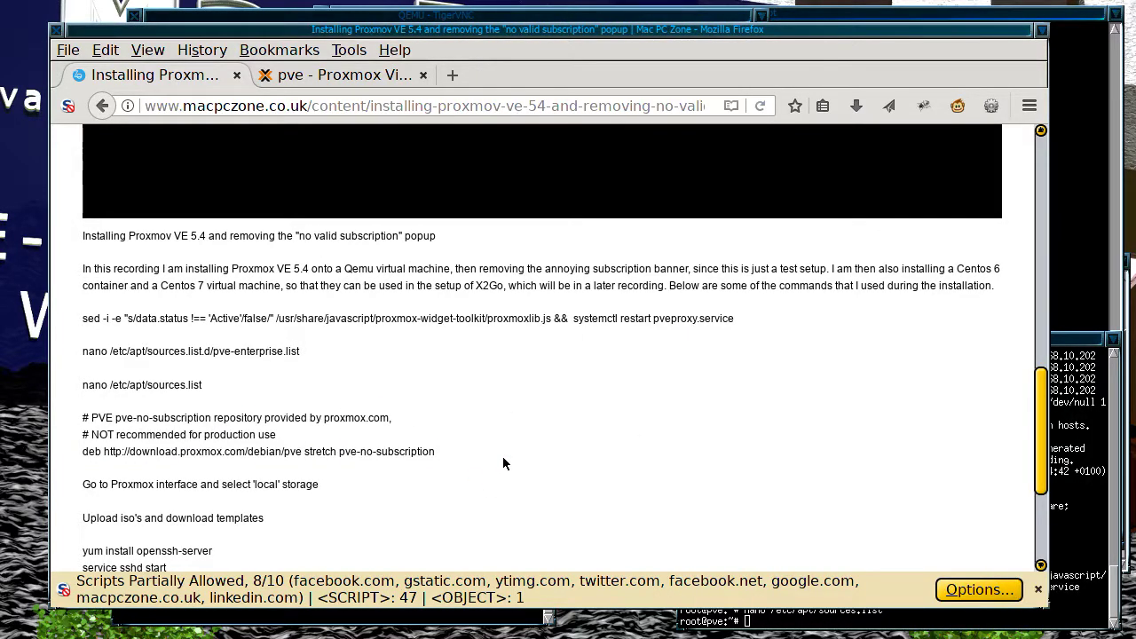
pyautogui.scroll(-4, 503, 462)
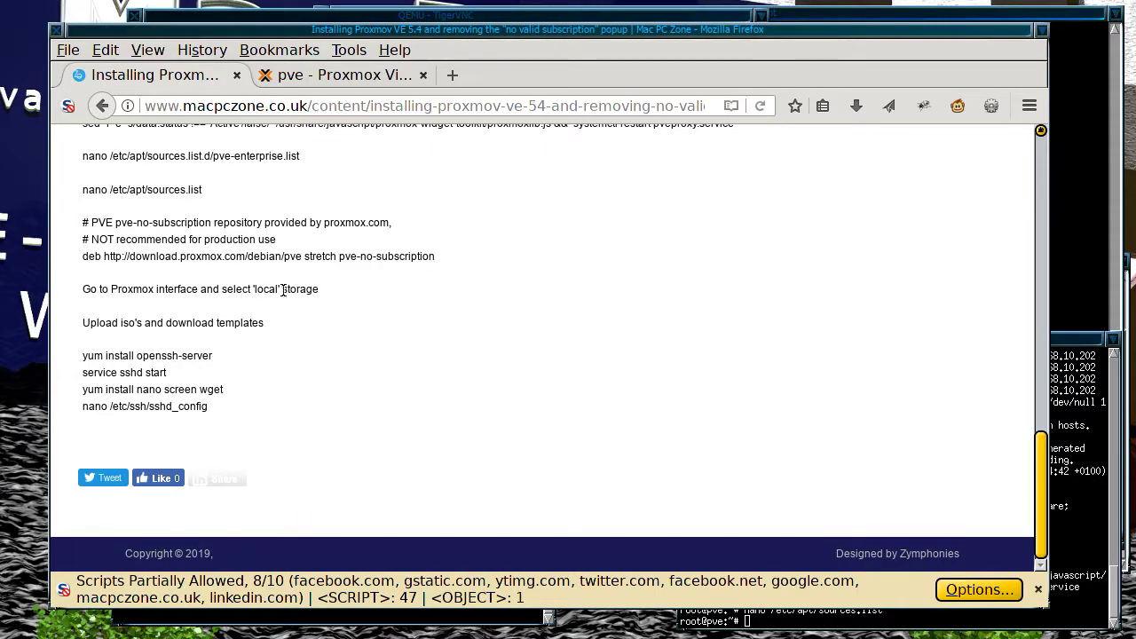
pyautogui.click(1098, 451)
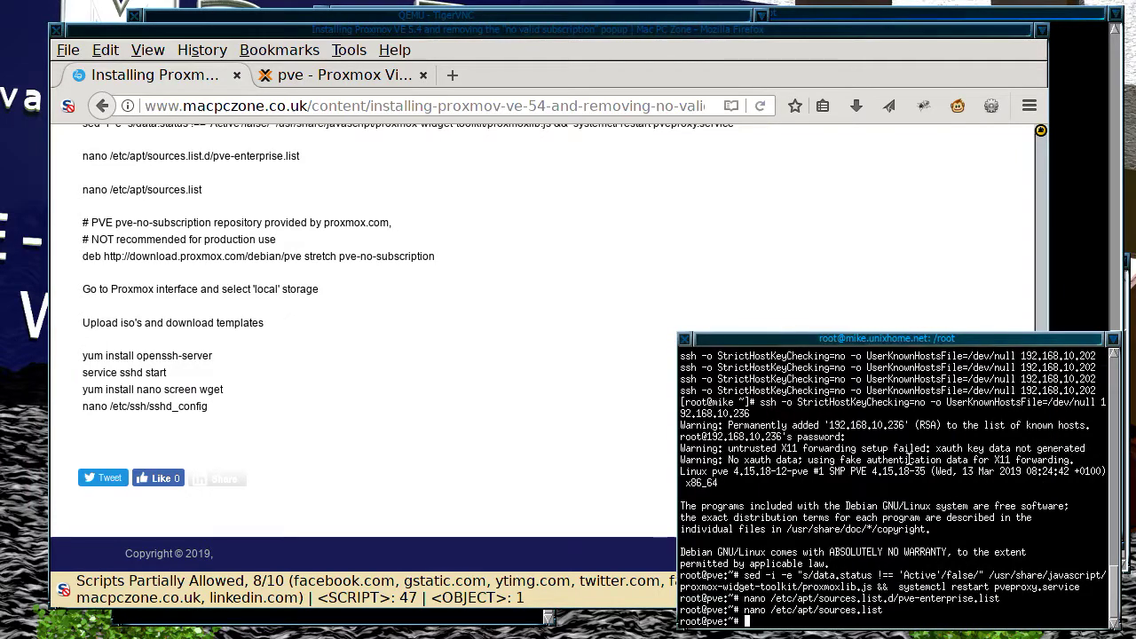
pyautogui.write('exit')
pyautogui.press('Return')
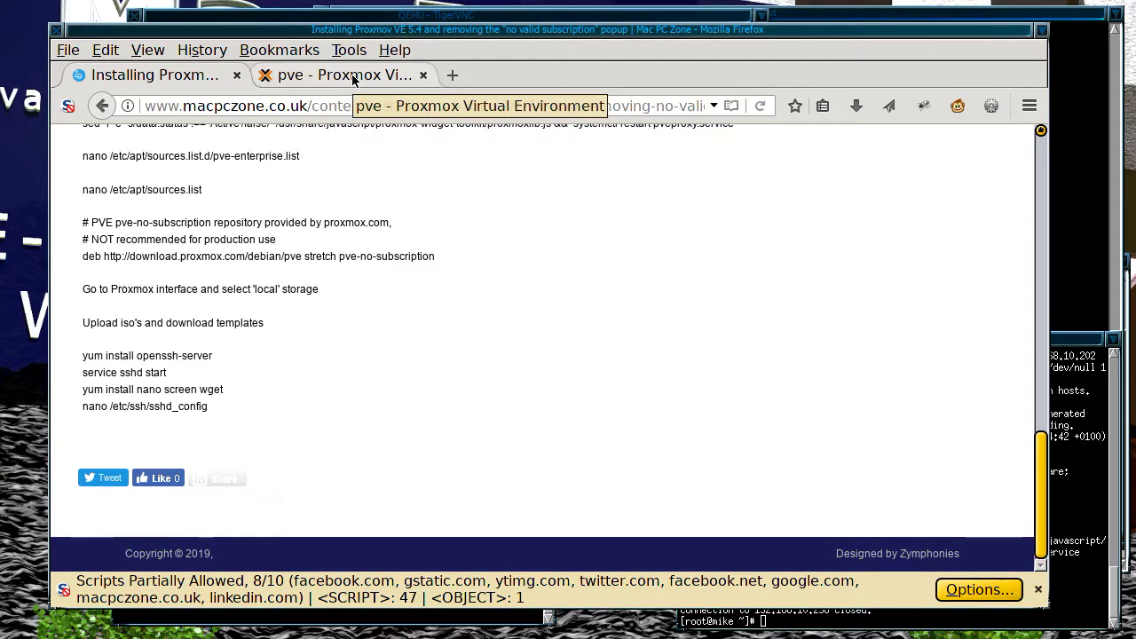
pyautogui.click(353, 80)
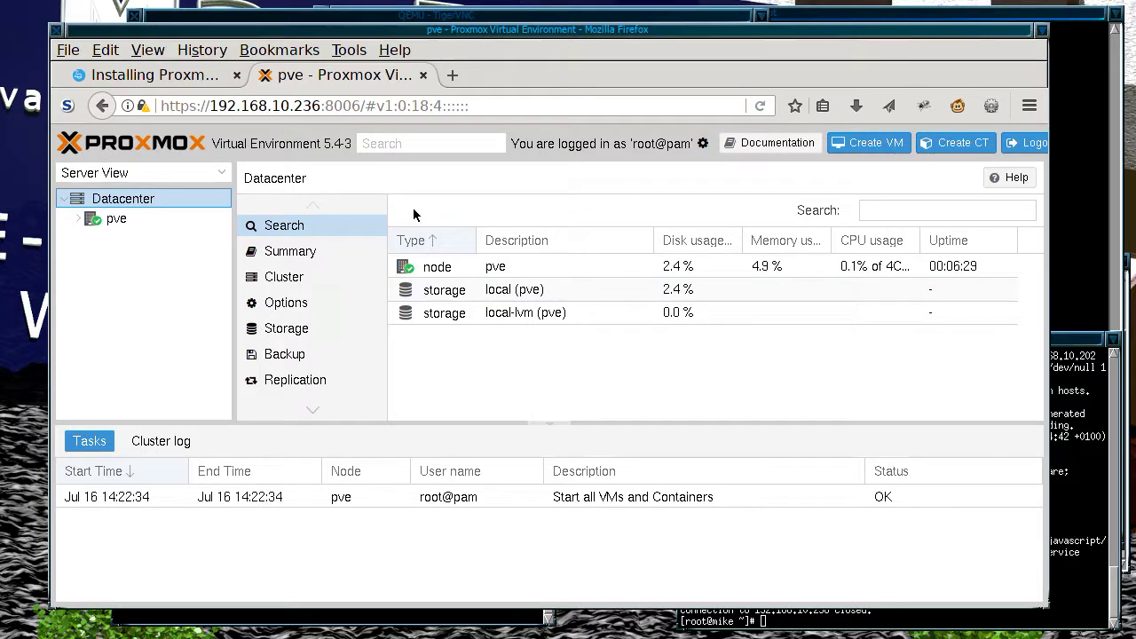
# Step: Show the Content list of node pve's local storage, which is currently empty
pyautogui.click(83, 222)
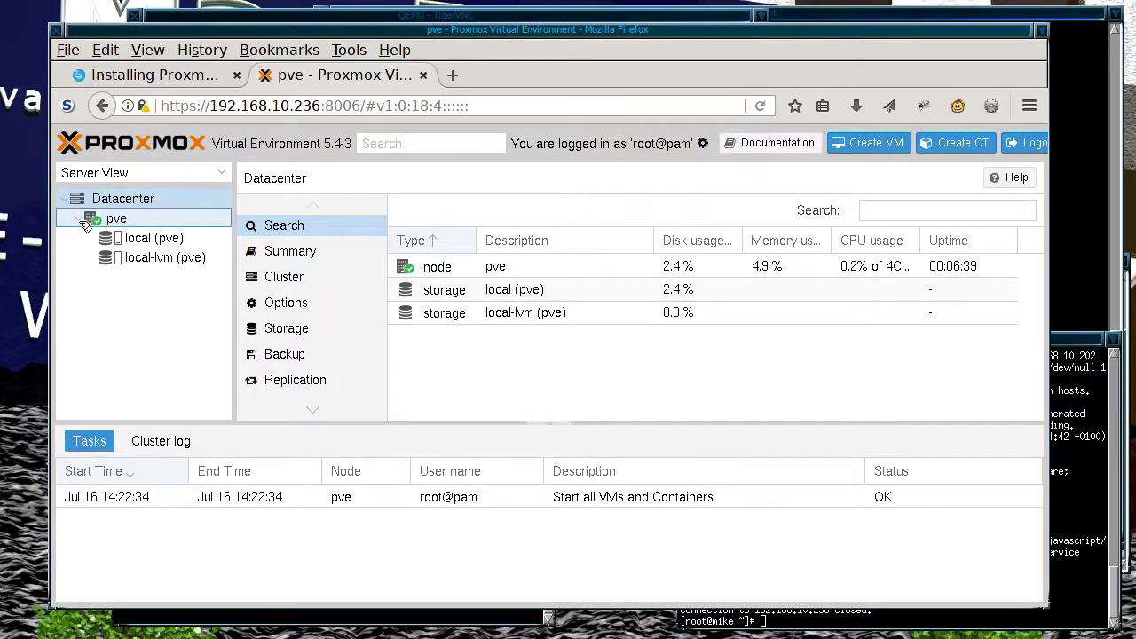
pyautogui.click(154, 239)
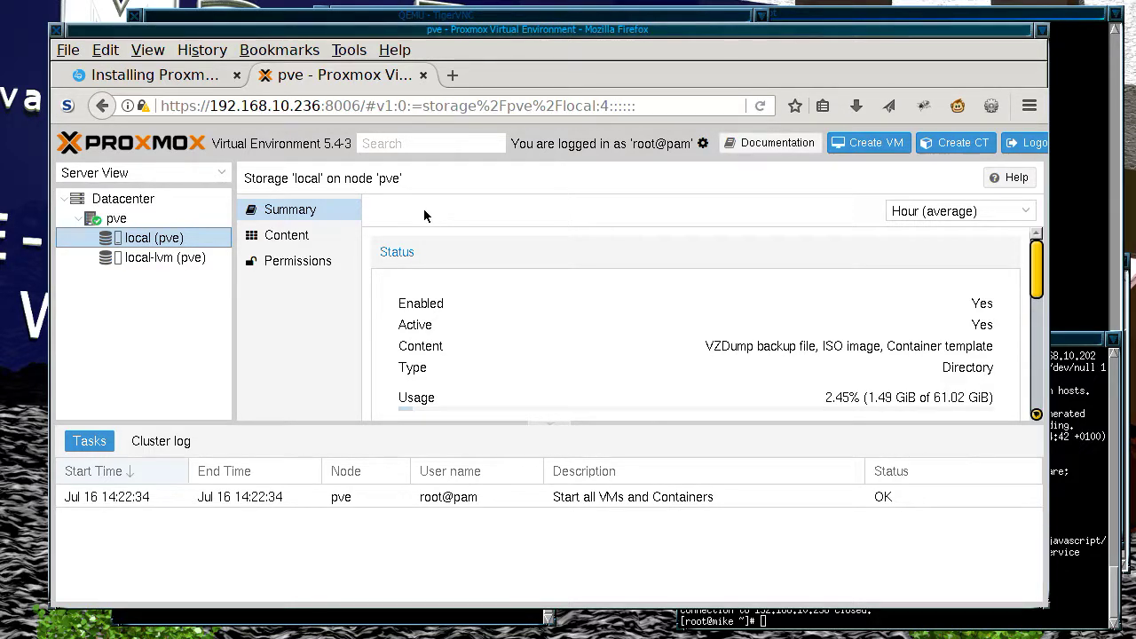
pyautogui.click(133, 203)
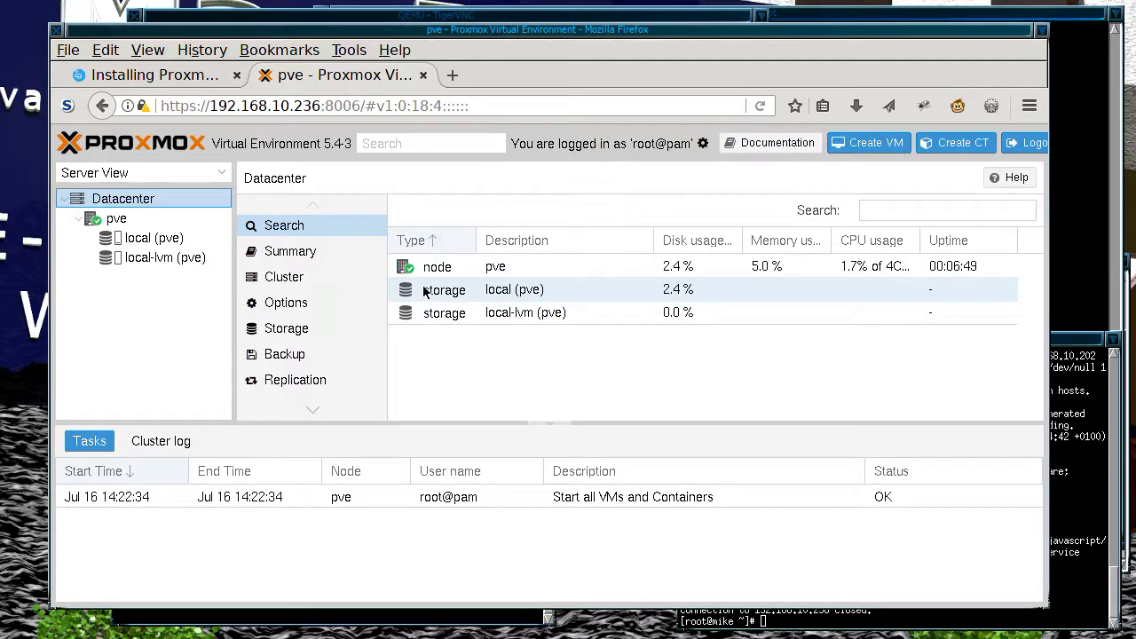
pyautogui.click(508, 293)
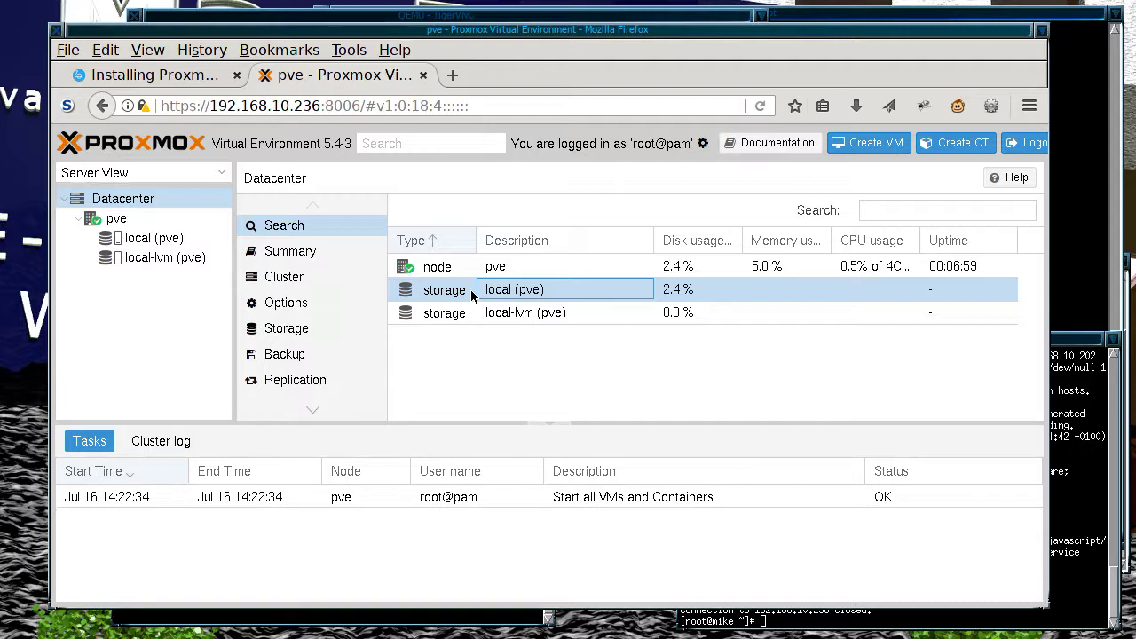
pyautogui.click(110, 238)
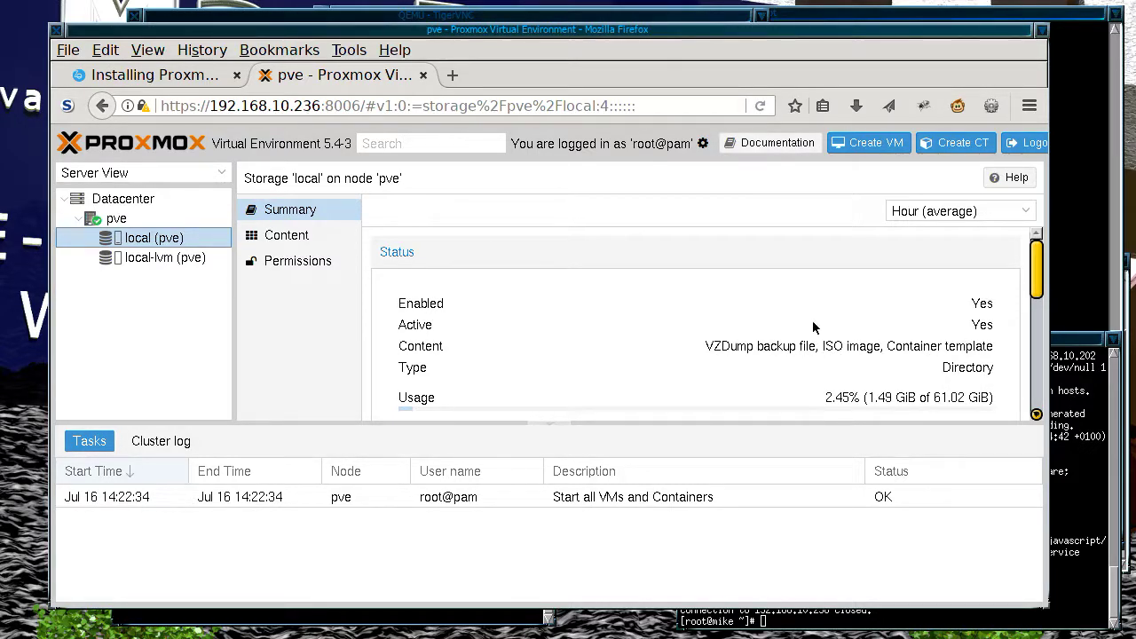
pyautogui.click(259, 240)
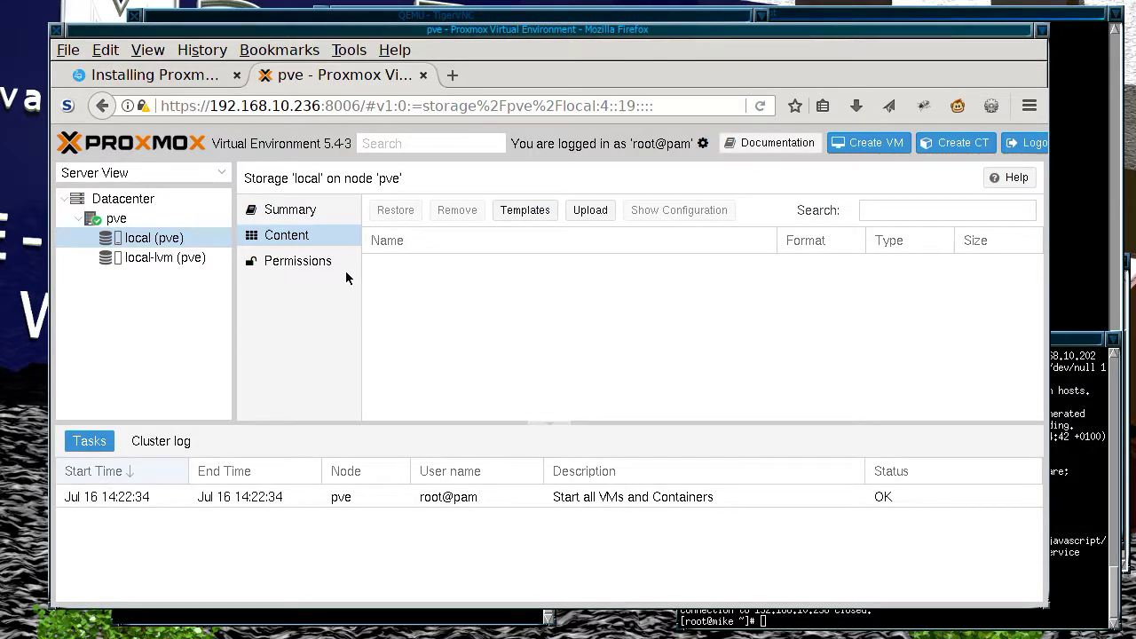
pyautogui.click(301, 258)
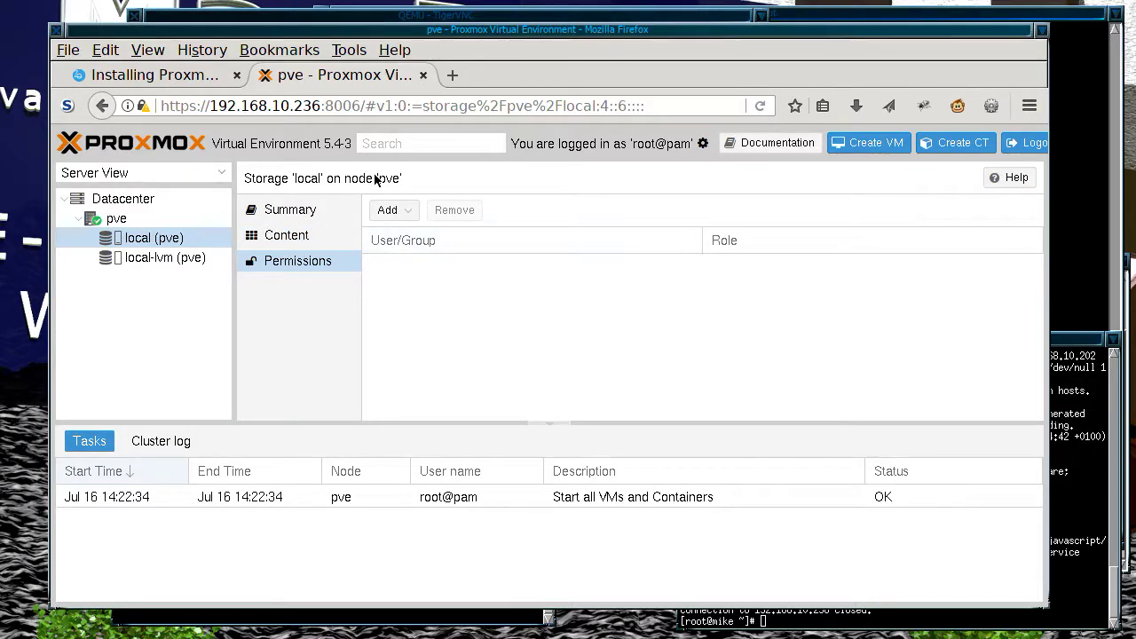
pyautogui.click(297, 234)
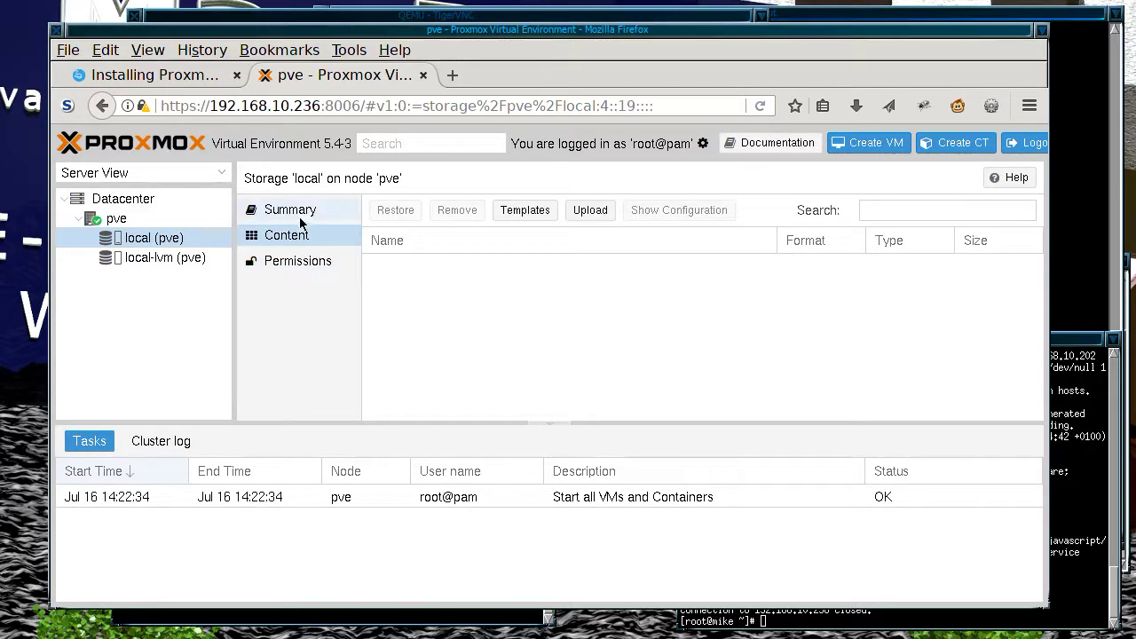
pyautogui.click(305, 217)
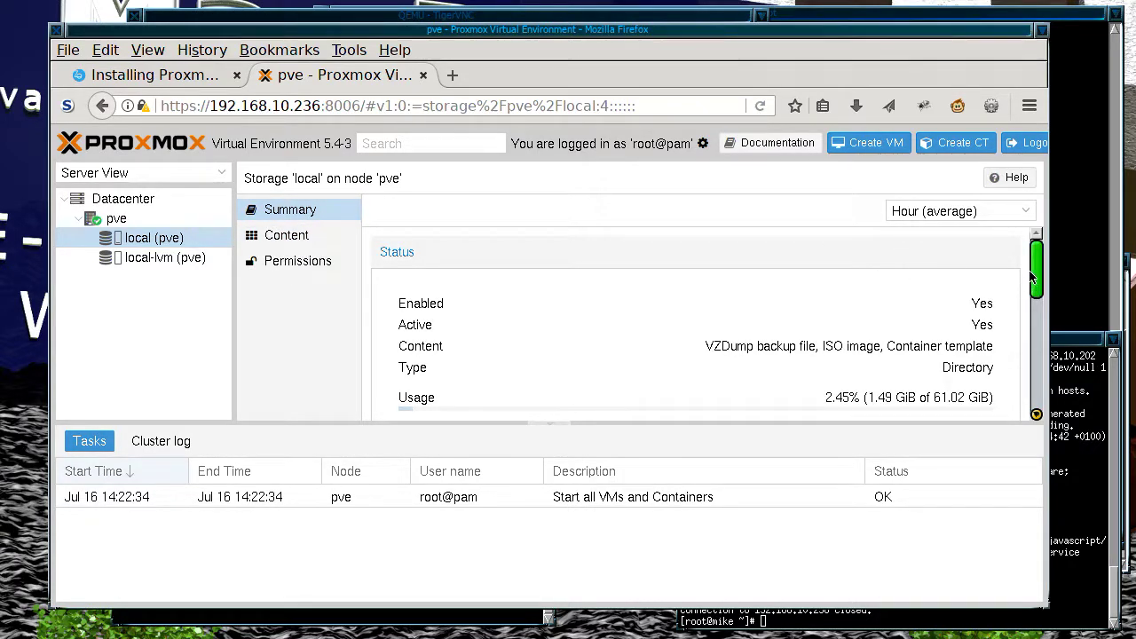
pyautogui.moveTo(1032, 282); pyautogui.dragTo(1021, 254)
pyautogui.click(1074, 435)
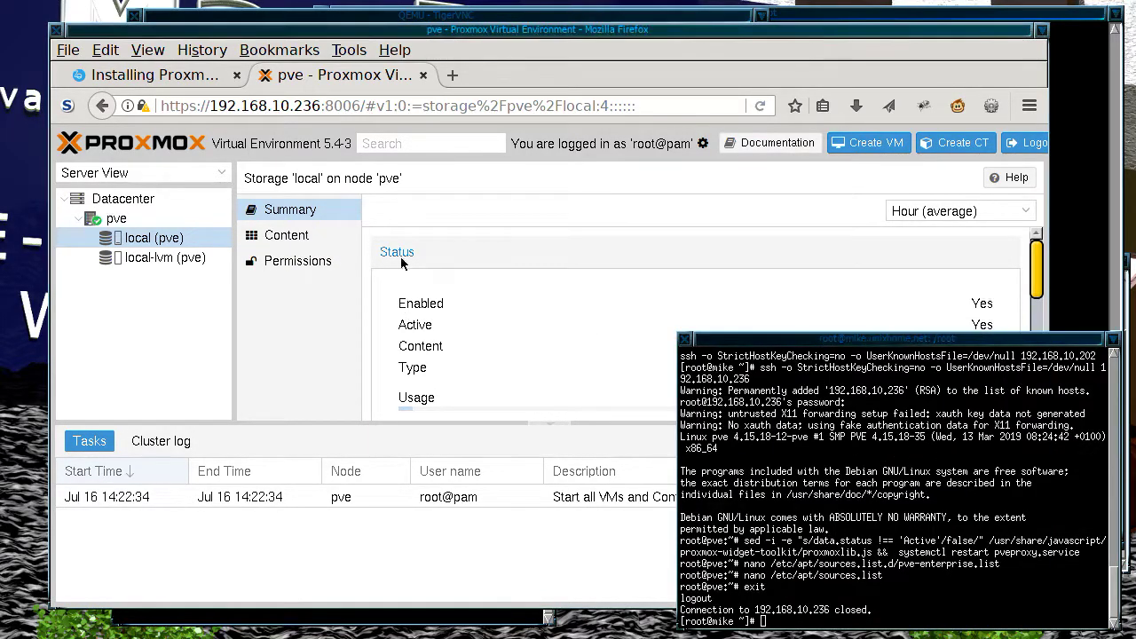
pyautogui.click(258, 237)
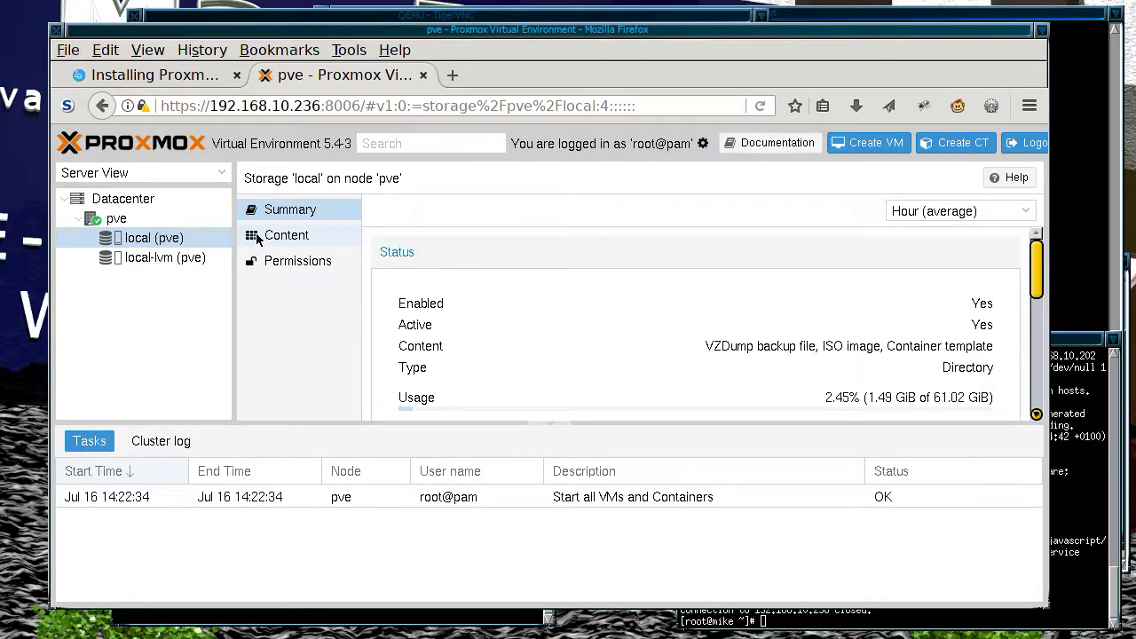
pyautogui.click(257, 237)
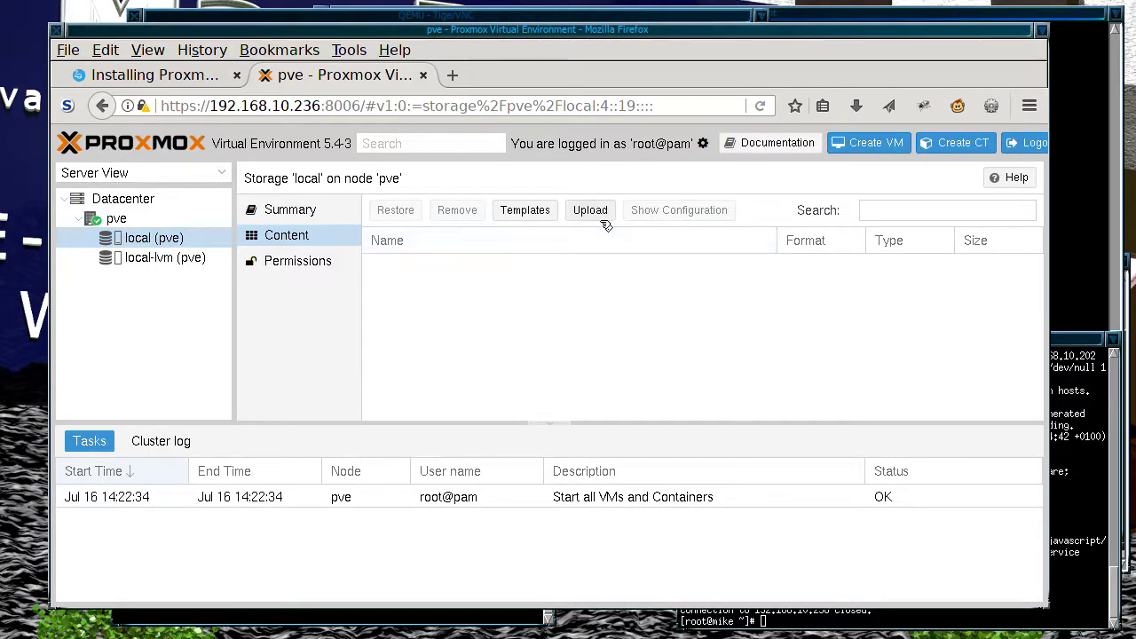
# Step: Select the centos-6-default template from the downloadable container Templates list
pyautogui.click(527, 213)
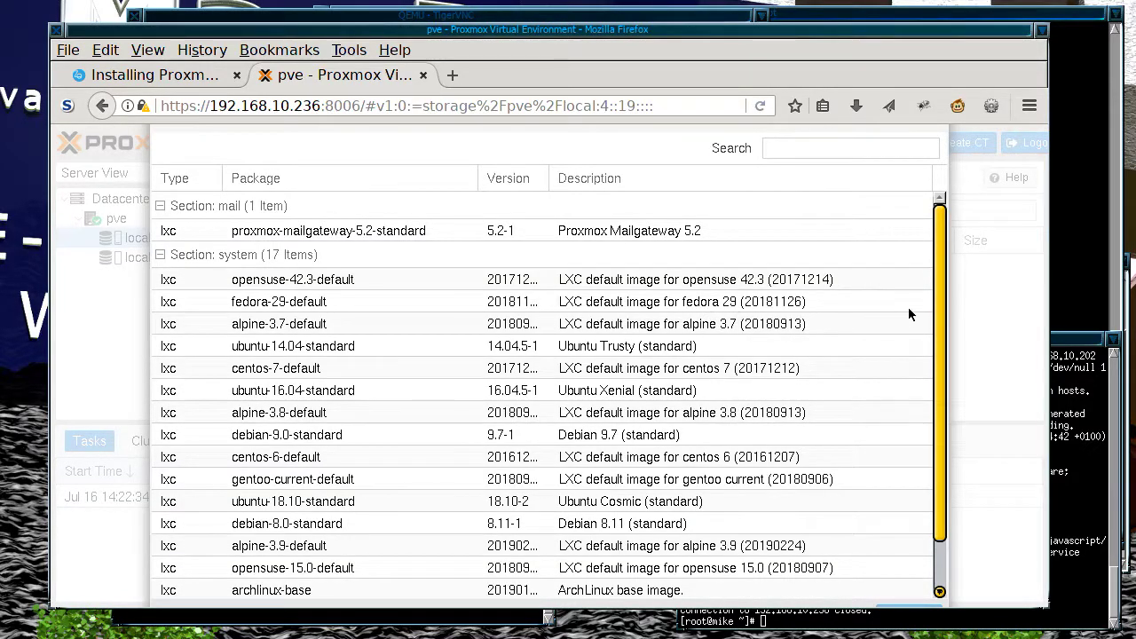
pyautogui.scroll(-1, 919, 337)
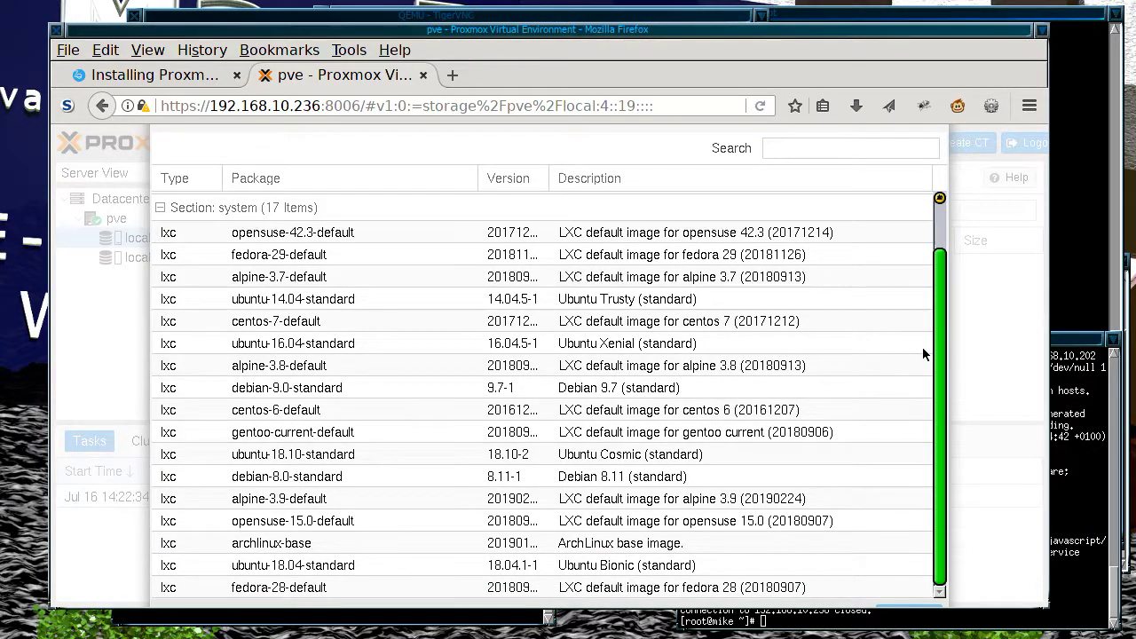
pyautogui.scroll(1, 927, 255)
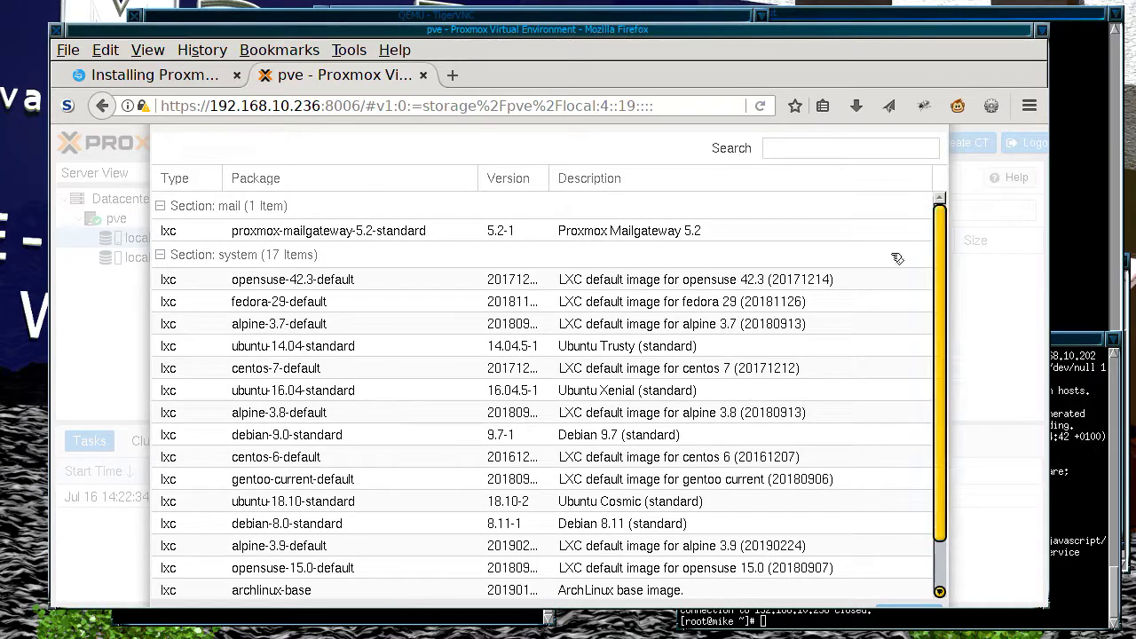
pyautogui.click(166, 208)
pyautogui.click(169, 208)
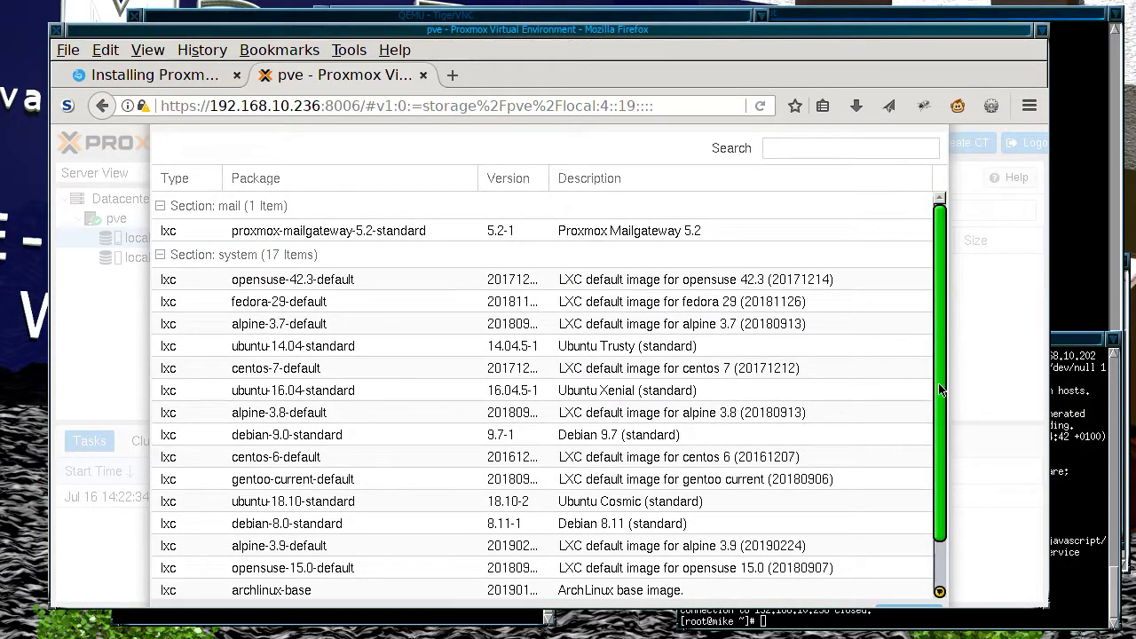
pyautogui.scroll(-2, 934, 400)
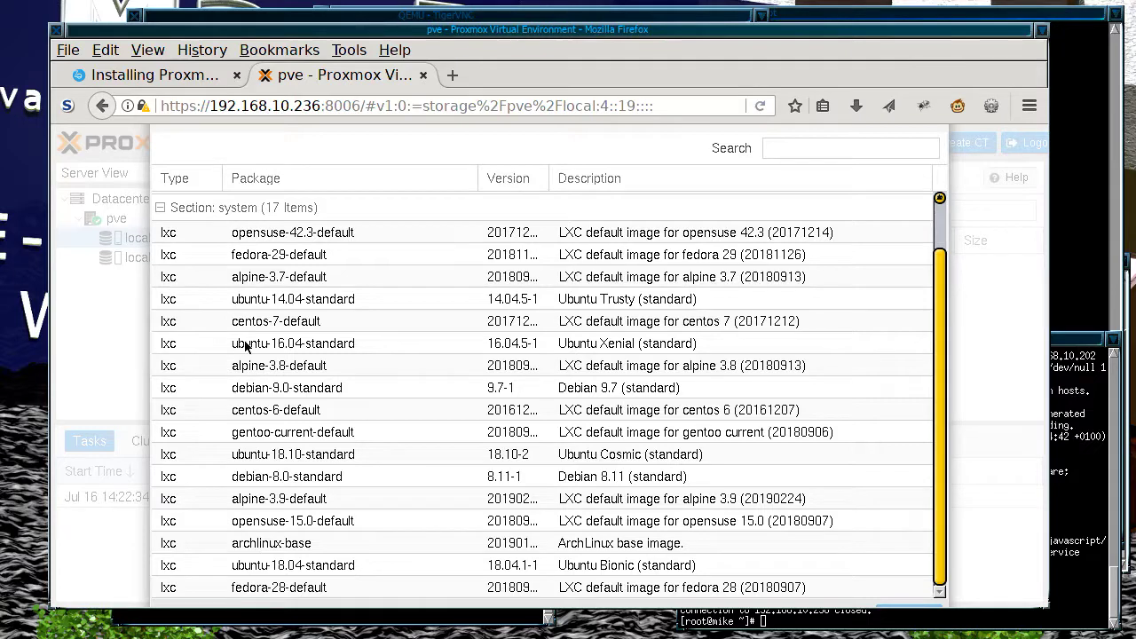
pyautogui.click(308, 413)
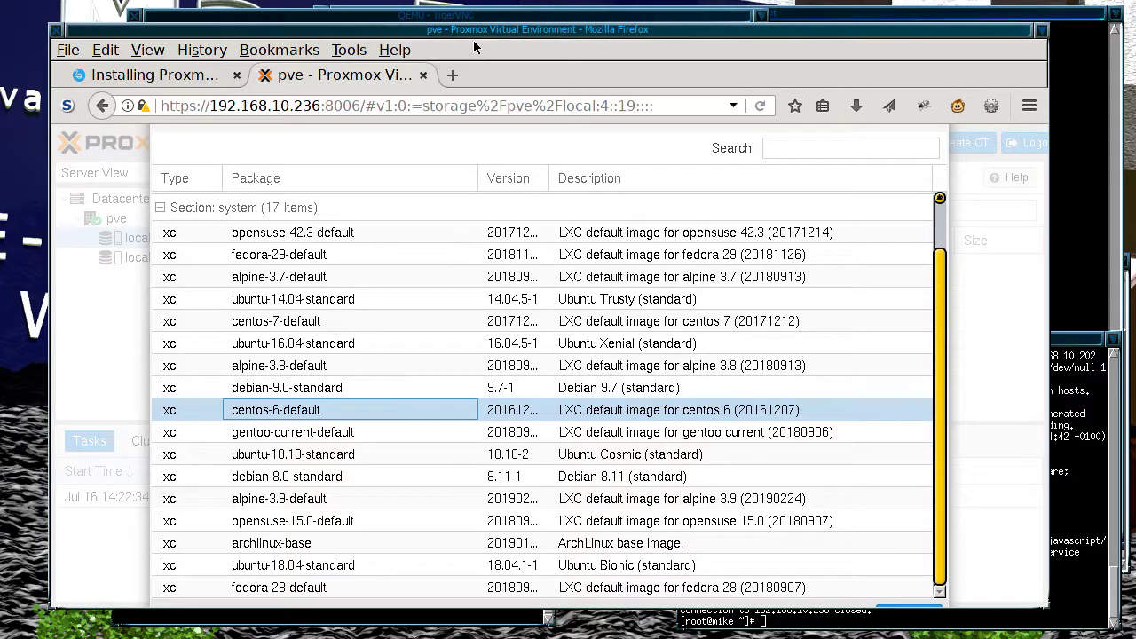
# Step: Enlarge the Firefox window to fit the Templates dialog, keeping centos-6-default selected
pyautogui.moveTo(474, 34); pyautogui.dragTo(468, 12)
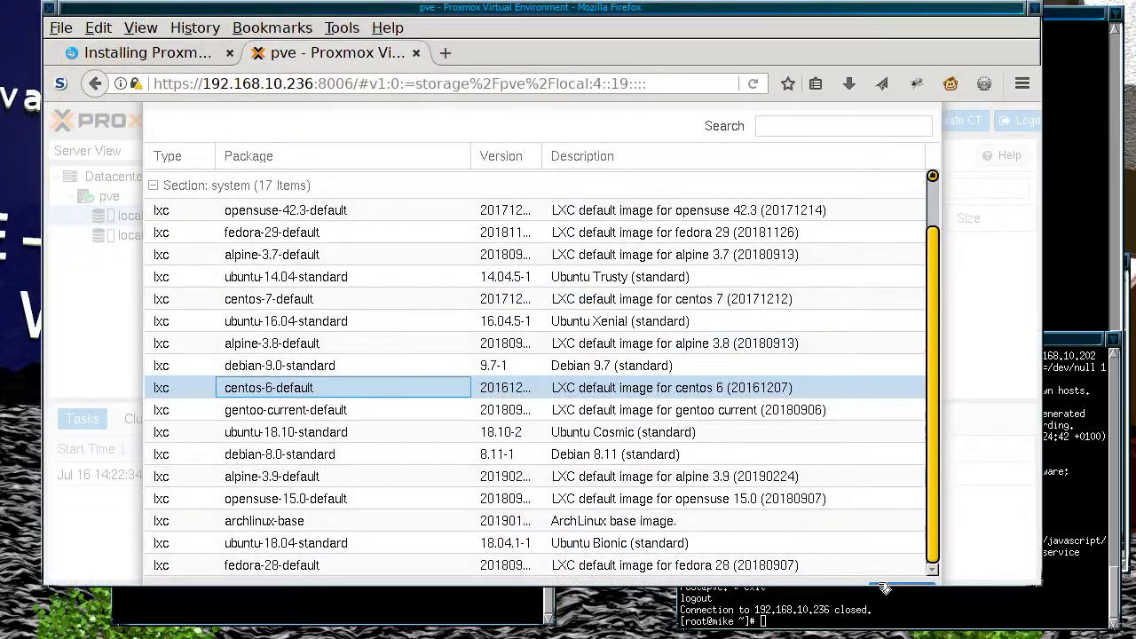
pyautogui.moveTo(884, 589); pyautogui.dragTo(864, 635)
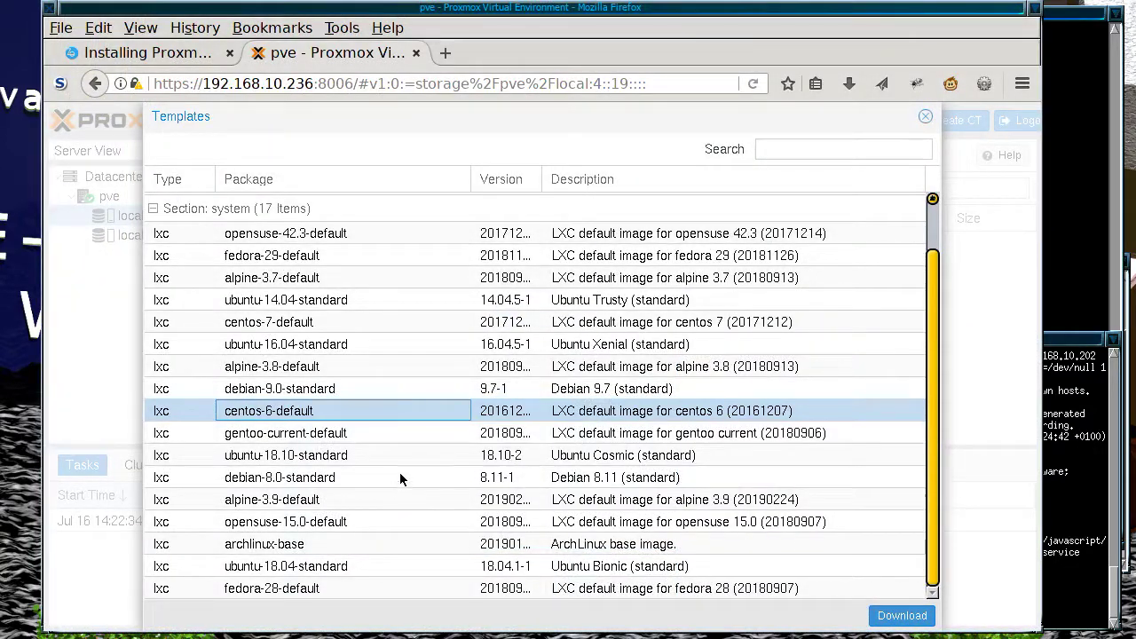
pyautogui.click(631, 413)
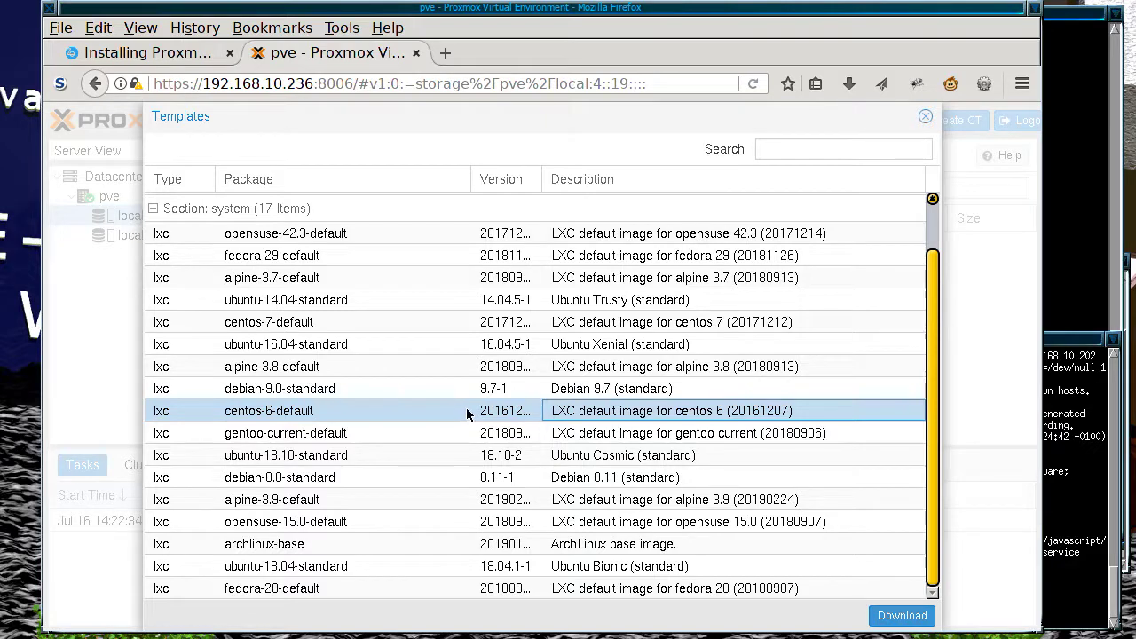
# Step: Download the centos-6-default template and check its task log and OK status
pyautogui.click(899, 616)
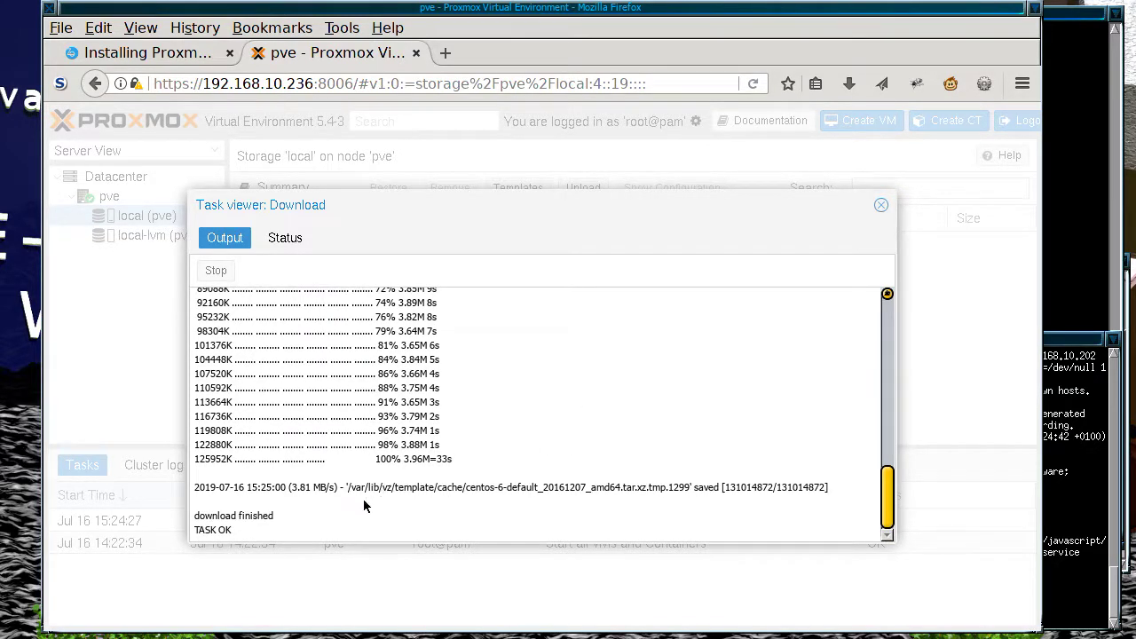
pyautogui.moveTo(346, 487); pyautogui.dragTo(502, 488)
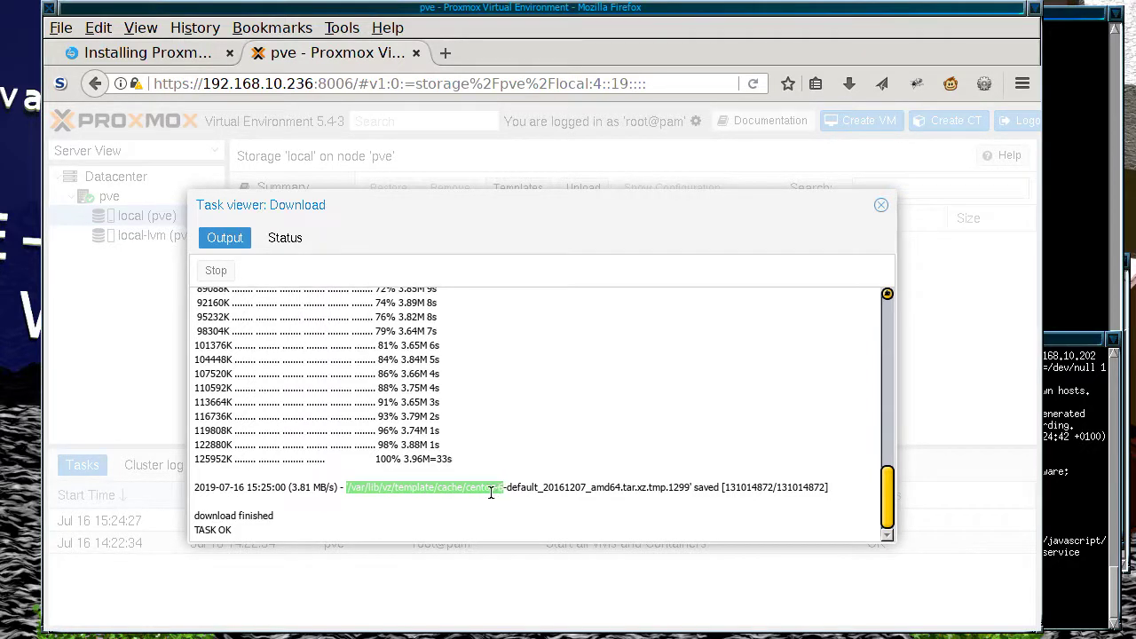
pyautogui.click(229, 515)
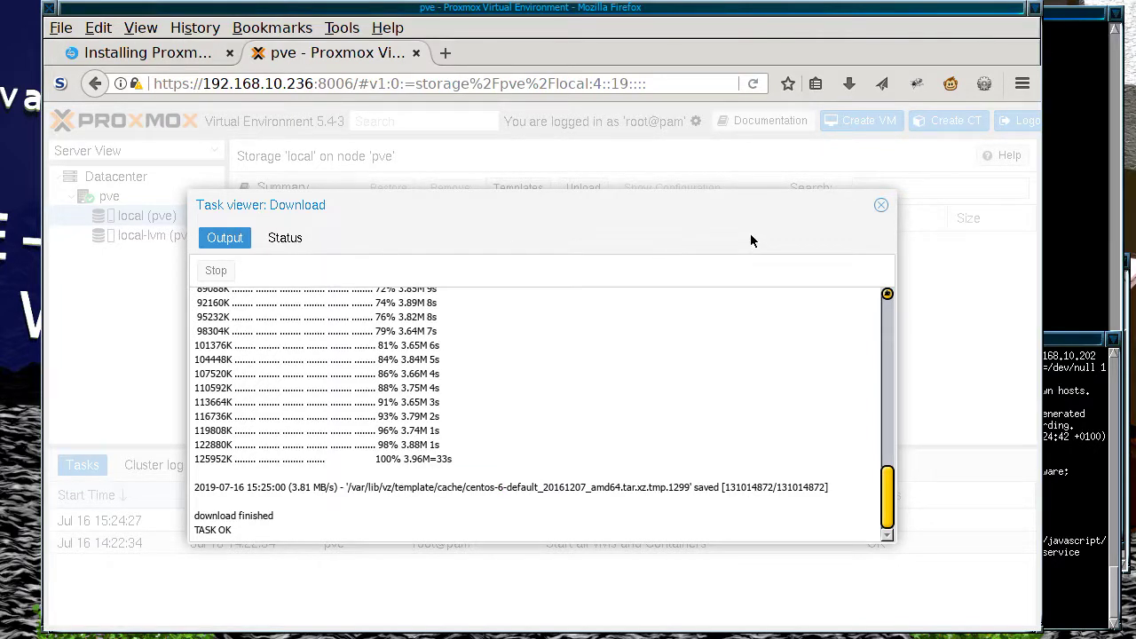
pyautogui.click(275, 238)
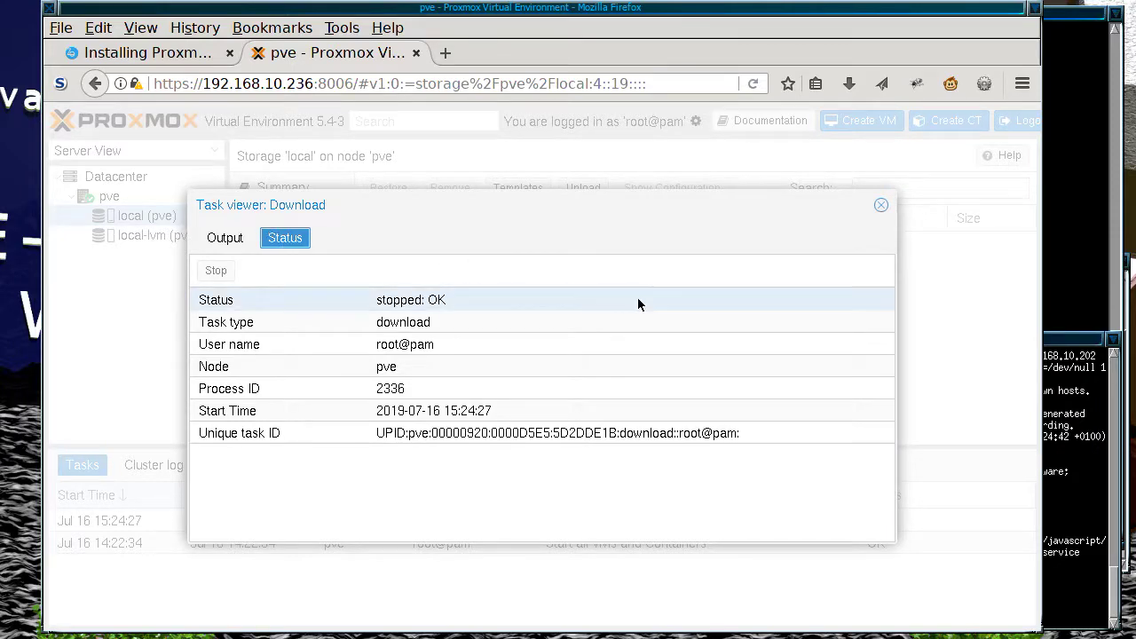
pyautogui.click(881, 207)
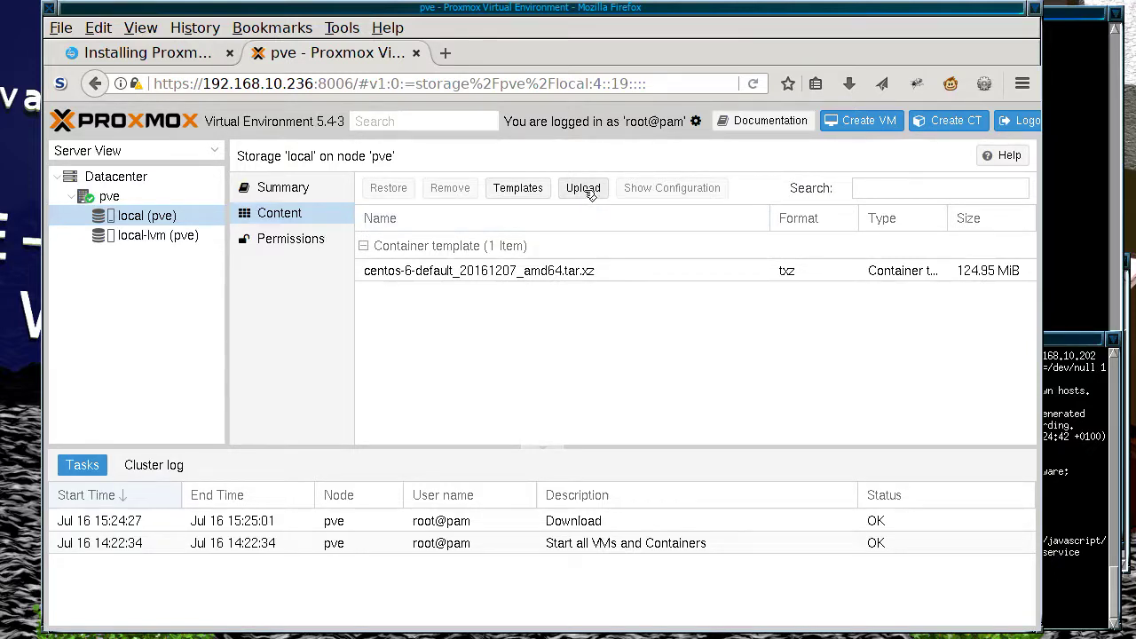
# Step: Choose CentOS-7-x86_64-Minimal-1503.iso from qemu/pve-iso as the ISO image to upload
pyautogui.click(586, 190)
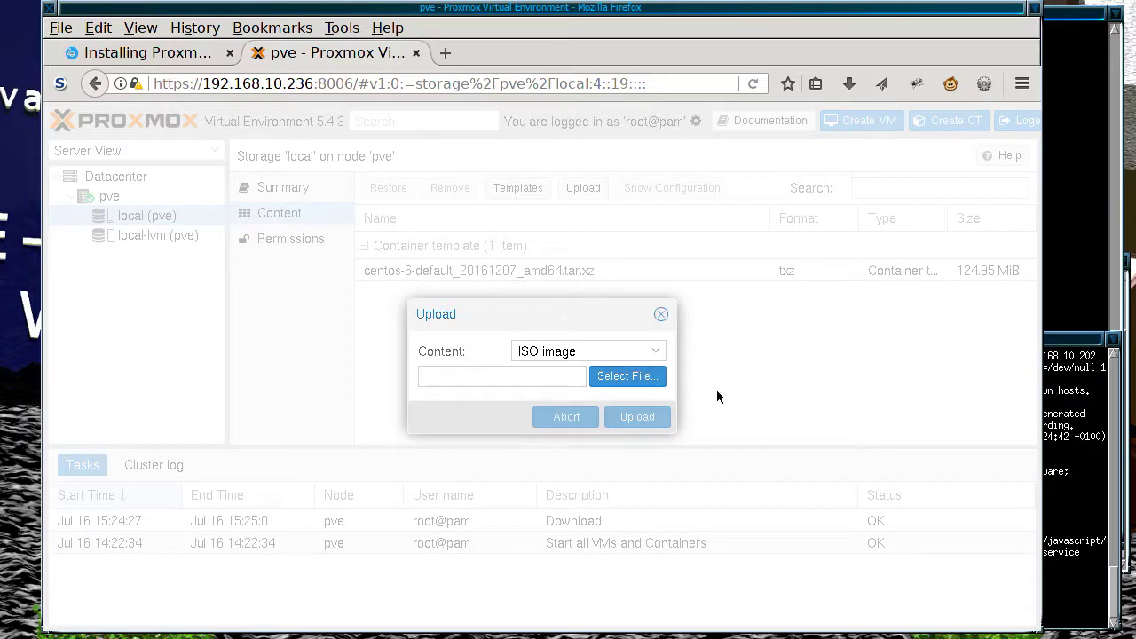
pyautogui.click(626, 378)
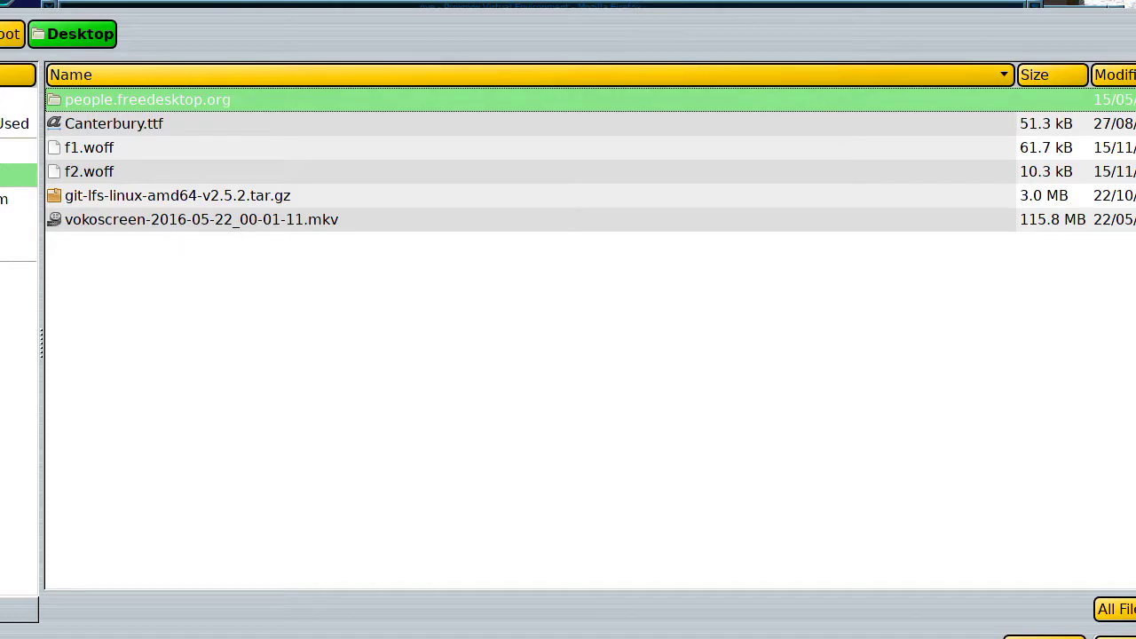
pyautogui.click(18, 199)
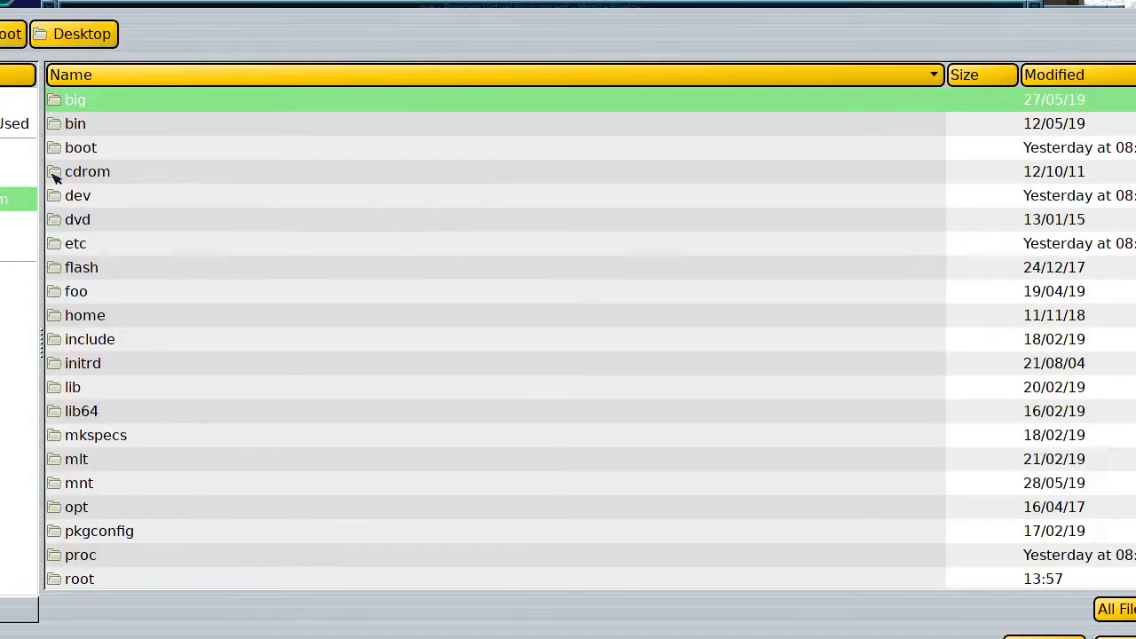
pyautogui.doubleClick(151, 102)
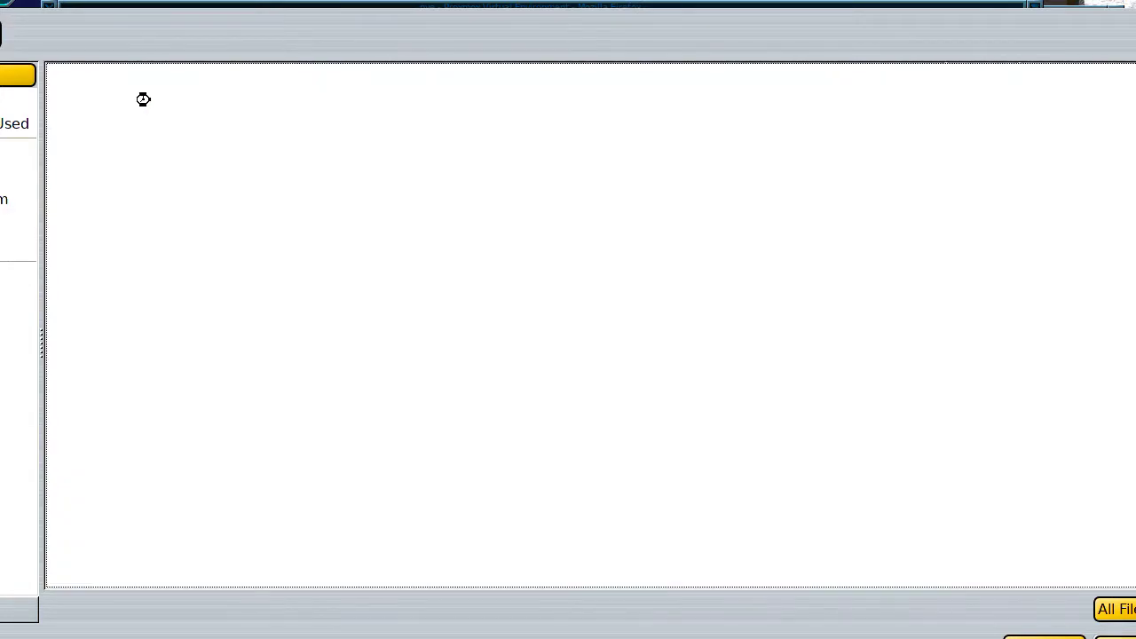
pyautogui.scroll(-5, 158, 240)
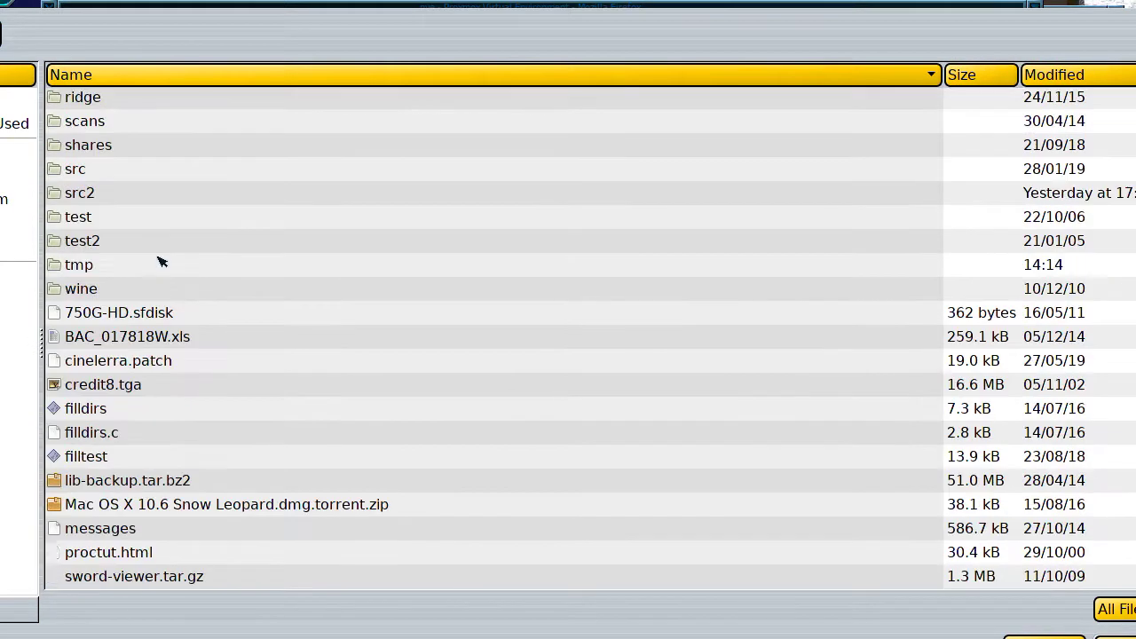
pyautogui.scroll(3, 139, 190)
pyautogui.scroll(1, 139, 190)
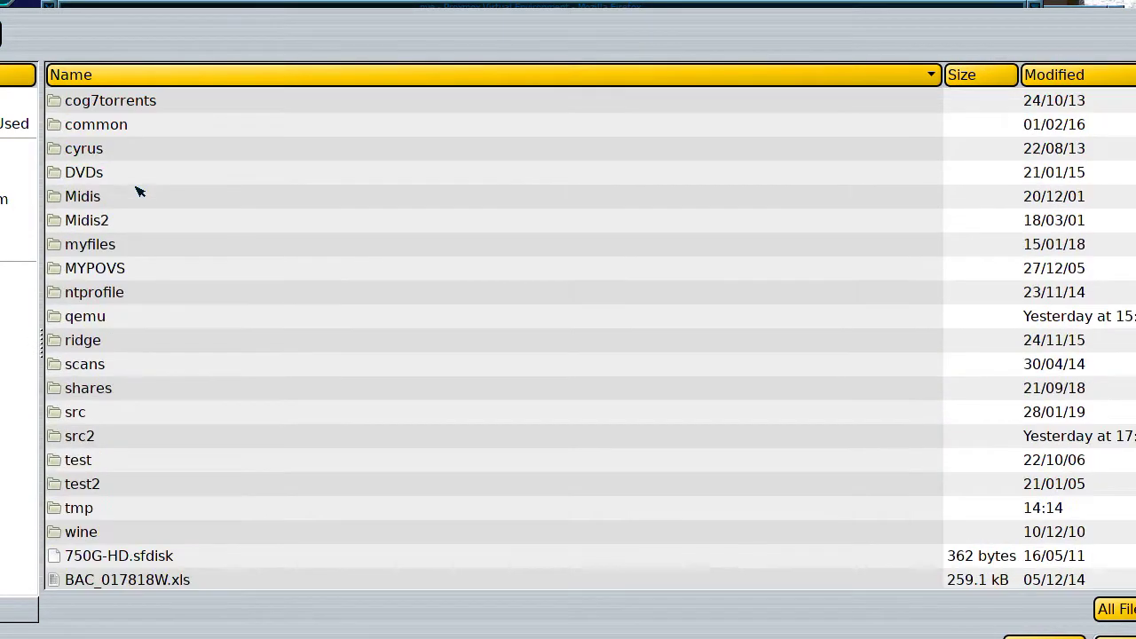
pyautogui.click(122, 317)
pyautogui.doubleClick(123, 318)
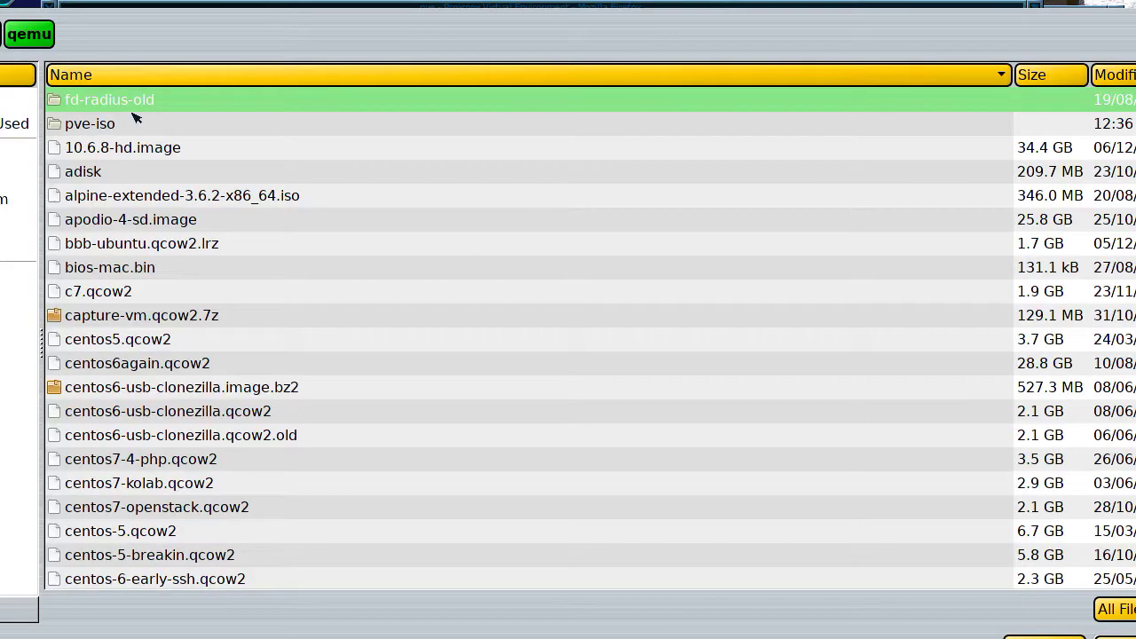
pyautogui.doubleClick(121, 122)
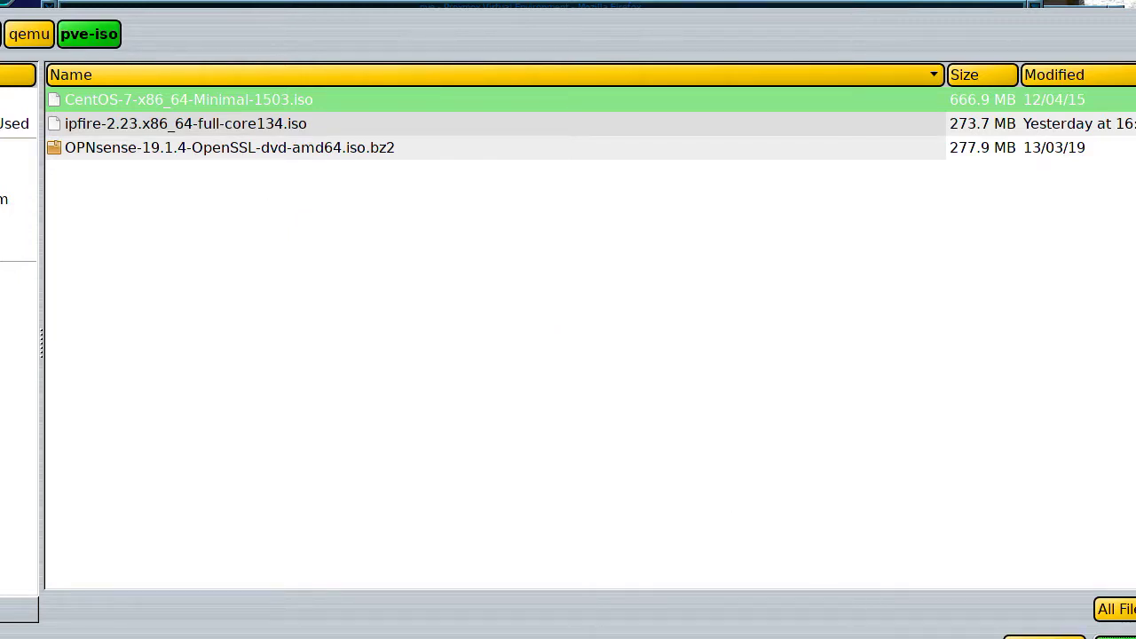
pyautogui.press('Return')
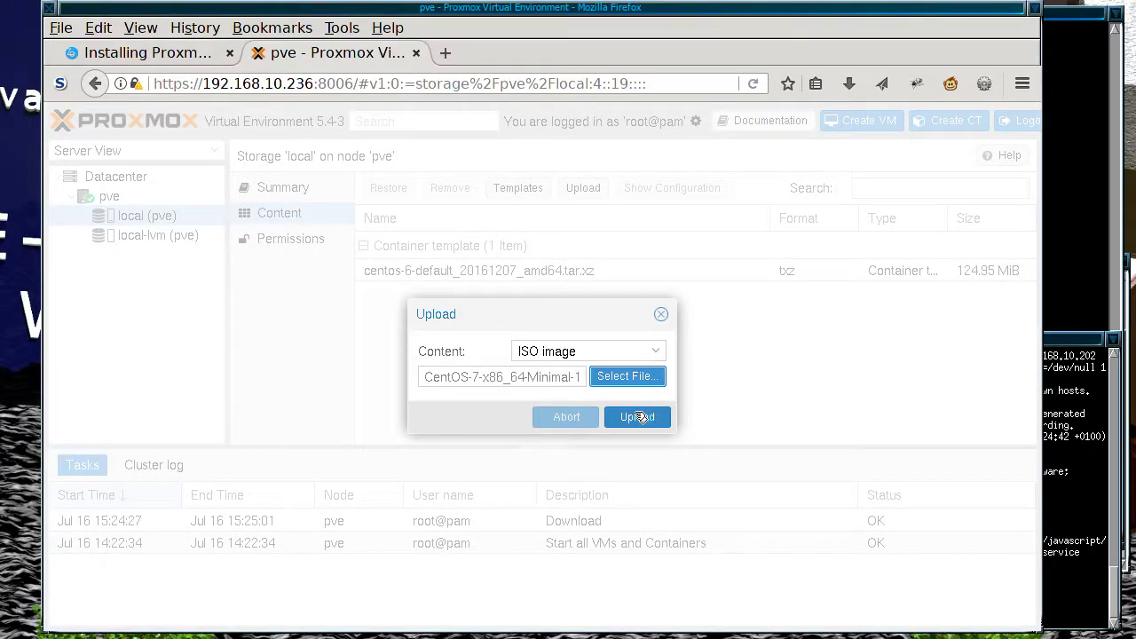
# Step: Upload CentOS-7-x86_64-Minimal-1503.iso (636.00 MiB) to local storage
pyautogui.click(637, 417)
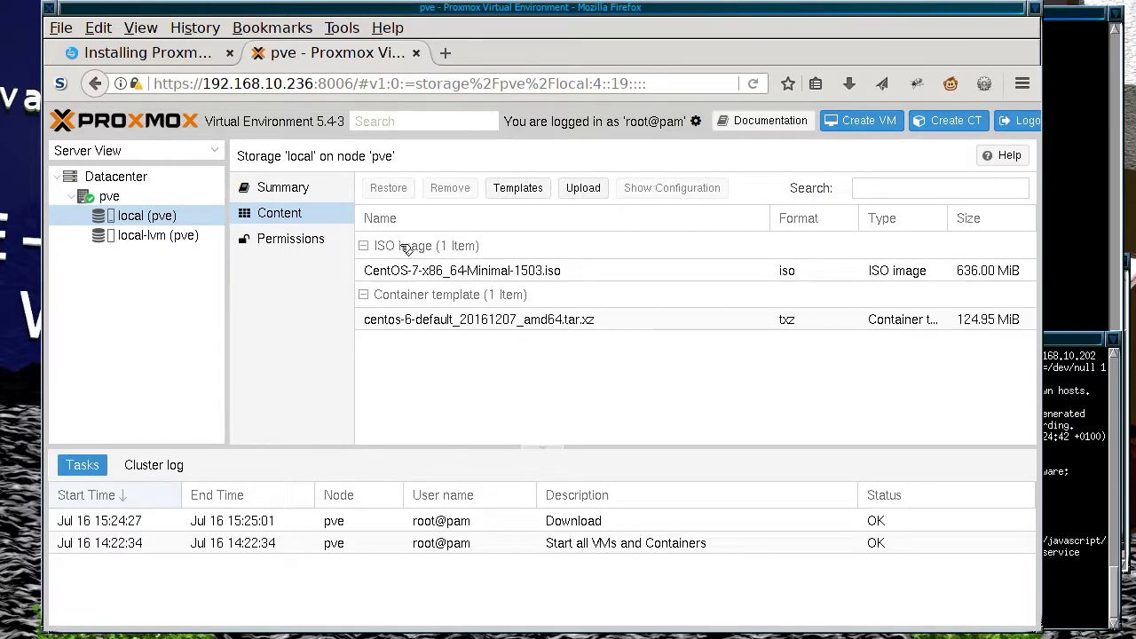
# Step: Glance at the installation article, then show node pve's overview in Proxmox
pyautogui.click(166, 54)
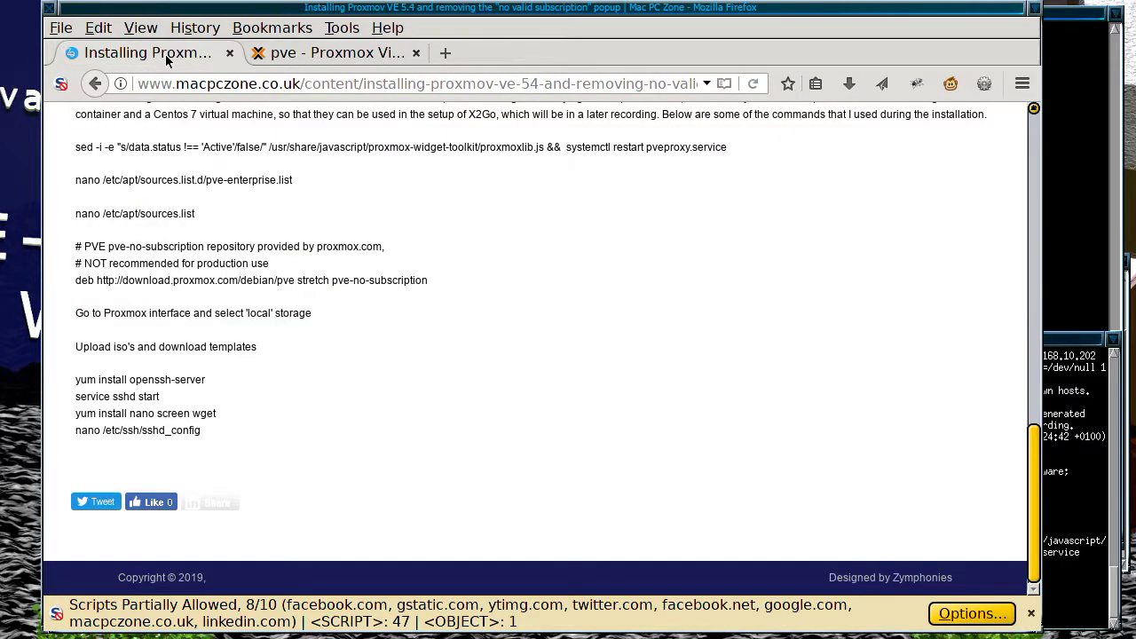
pyautogui.click(324, 55)
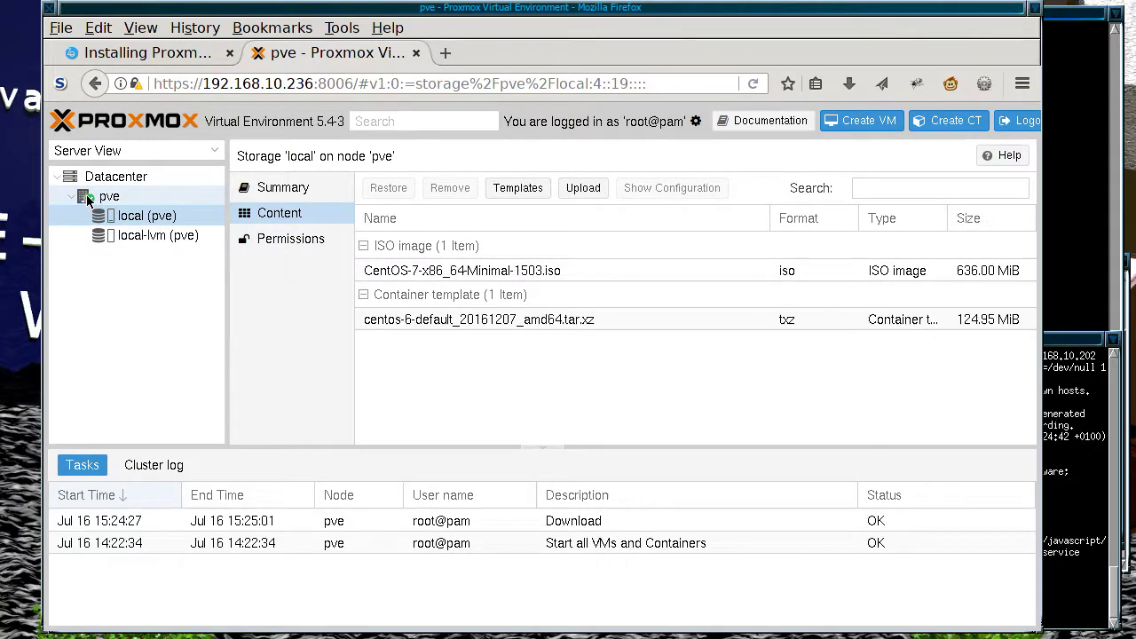
pyautogui.click(86, 194)
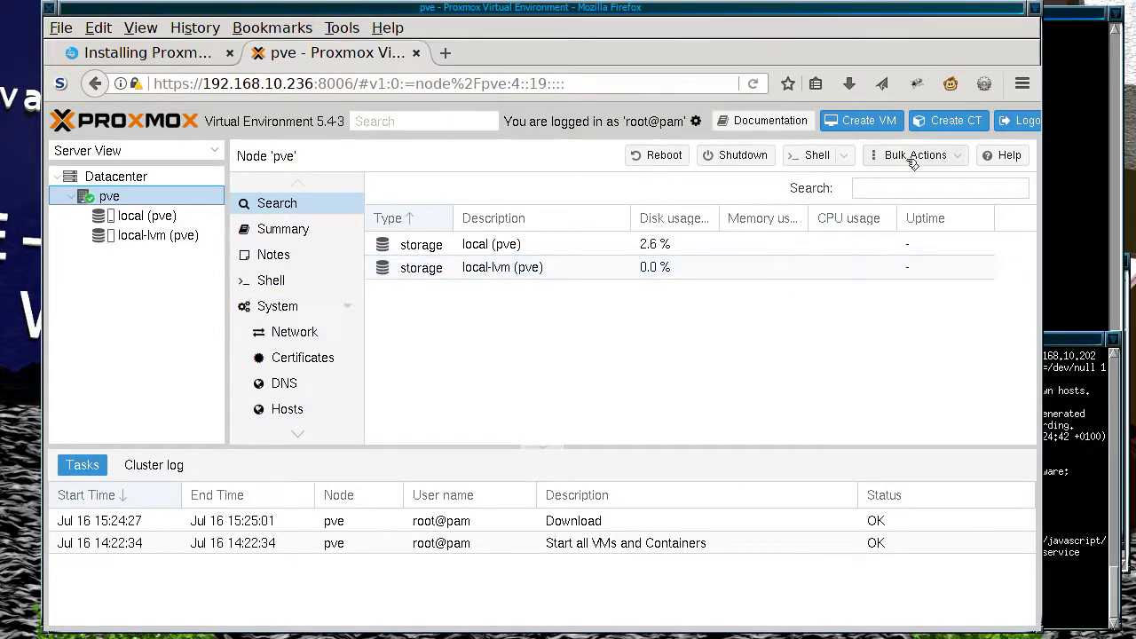
# Step: Start a new LXC container (CT ID 100) with hostname connect-container
pyautogui.click(947, 121)
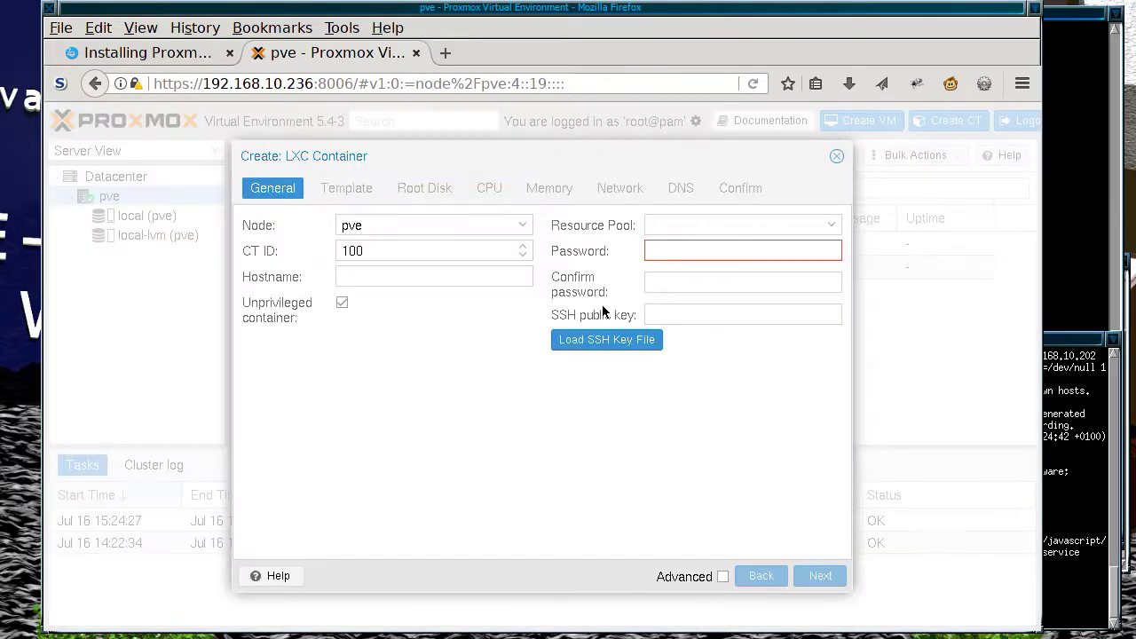
pyautogui.click(441, 276)
pyautogui.write('con')
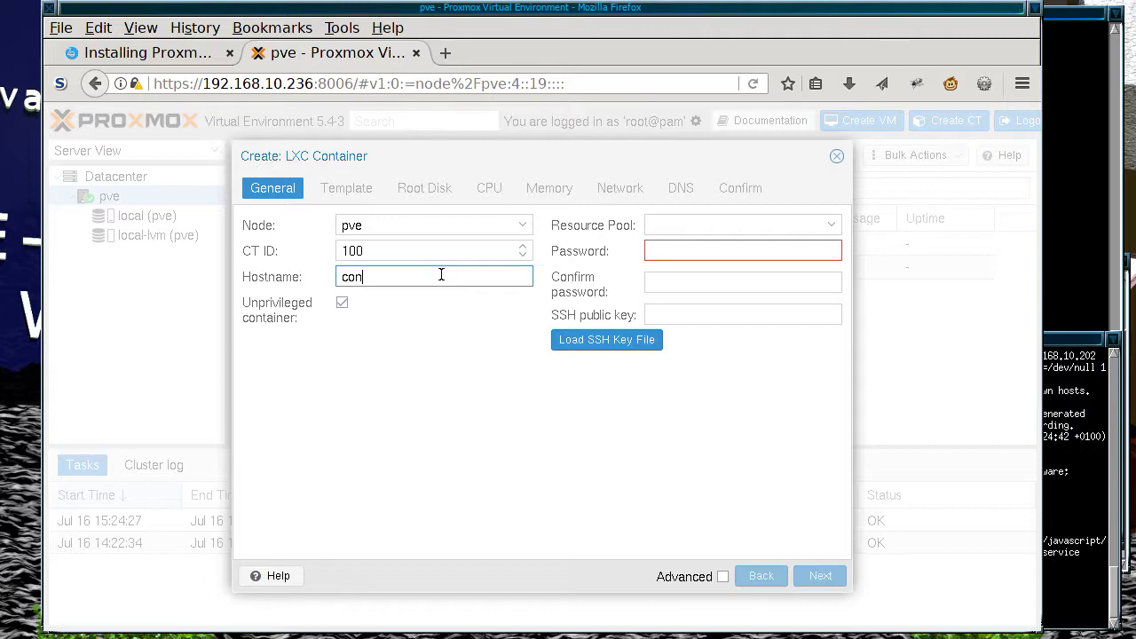
pyautogui.write('nect-container')
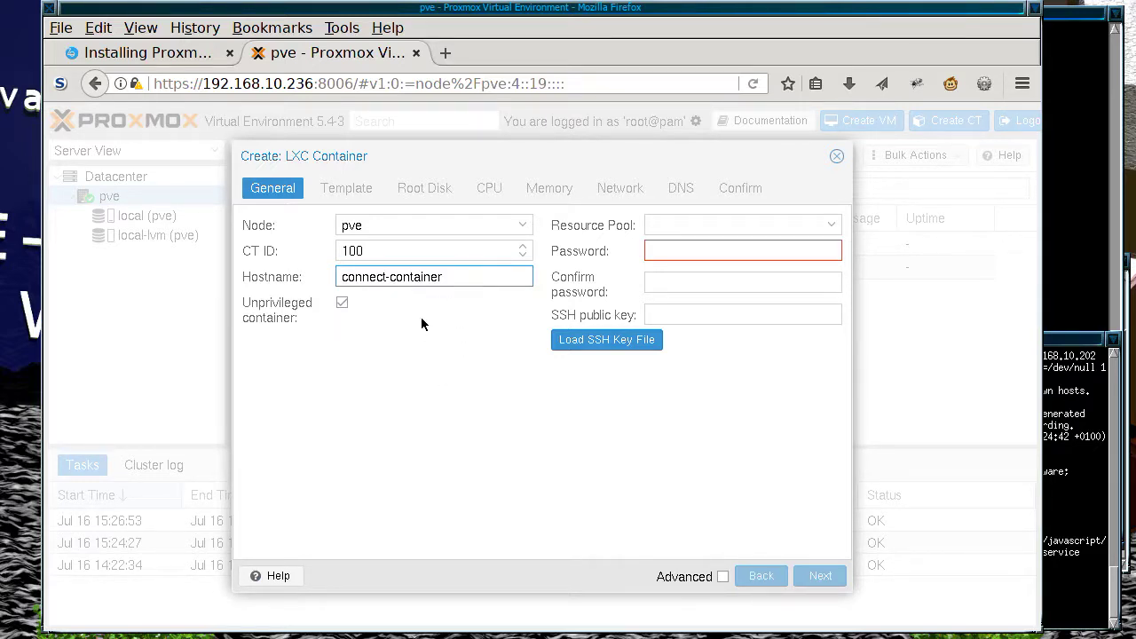
# Step: Enter and confirm the container's root password, loading no SSH key file
pyautogui.click(708, 251)
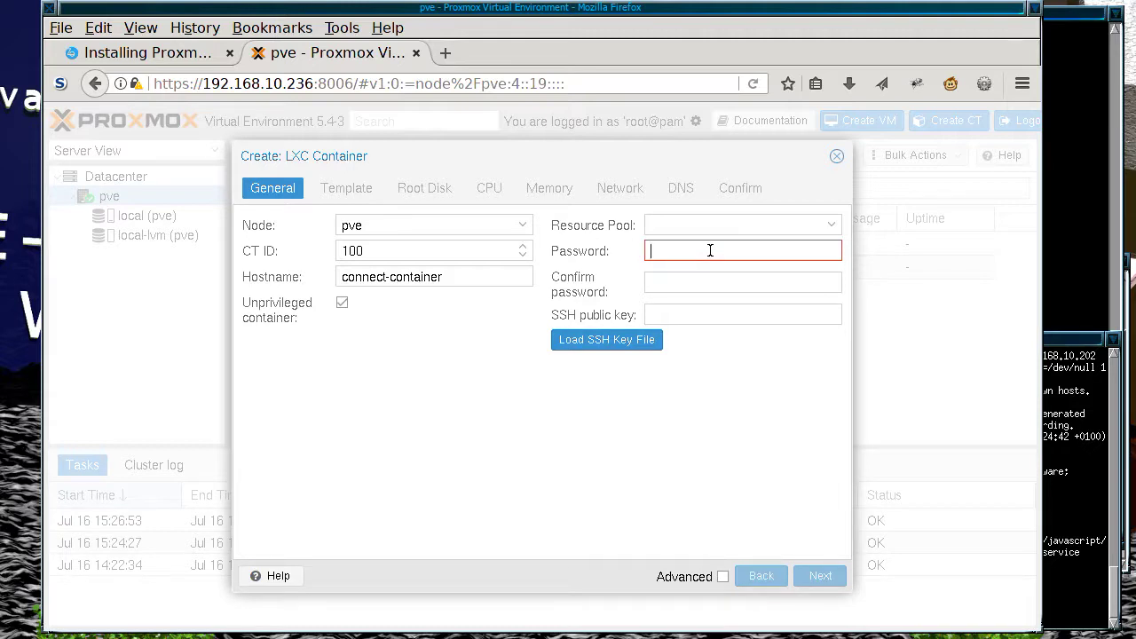
pyautogui.write('***')
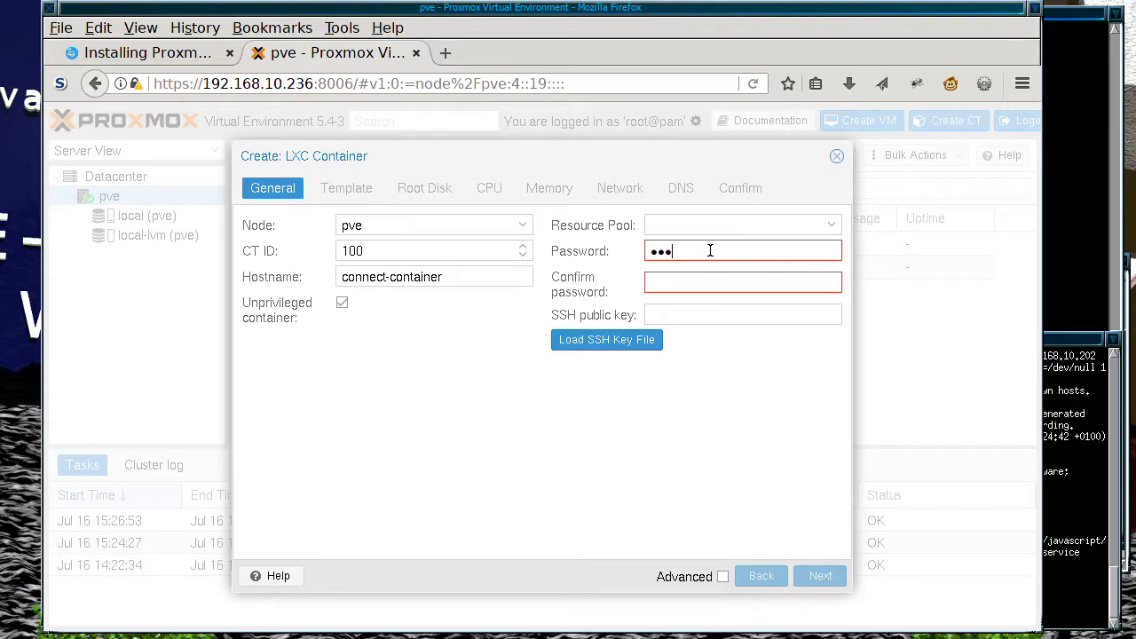
pyautogui.press('BackSpace')
pyautogui.press('BackSpace')
pyautogui.press('BackSpace')
pyautogui.write('*****')
pyautogui.press('Tab')
pyautogui.write('******')
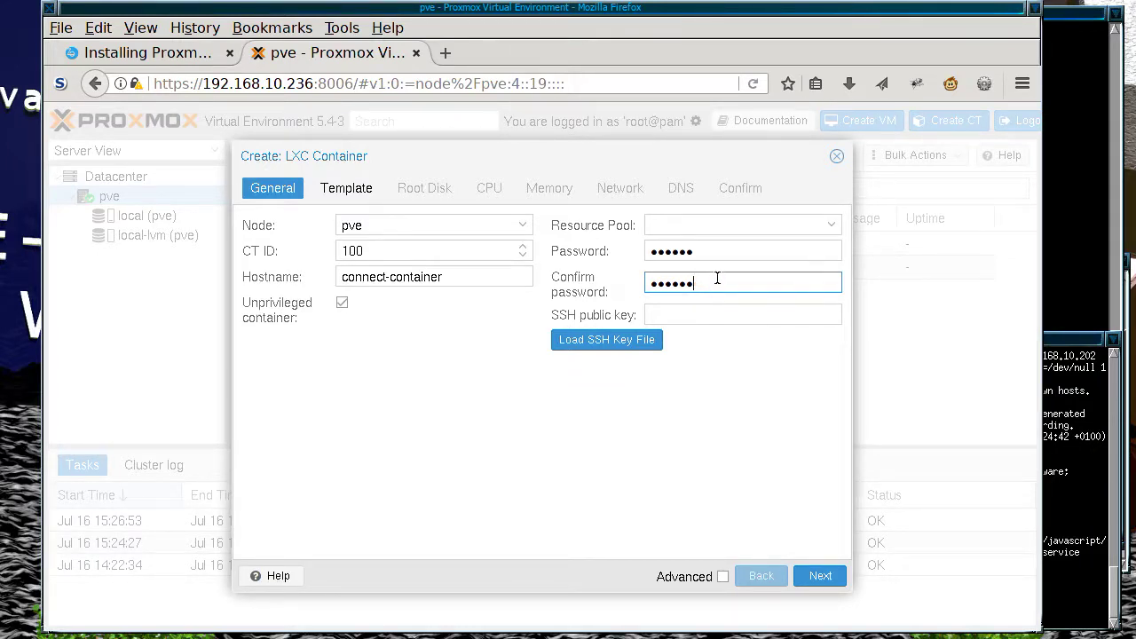
pyautogui.click(625, 344)
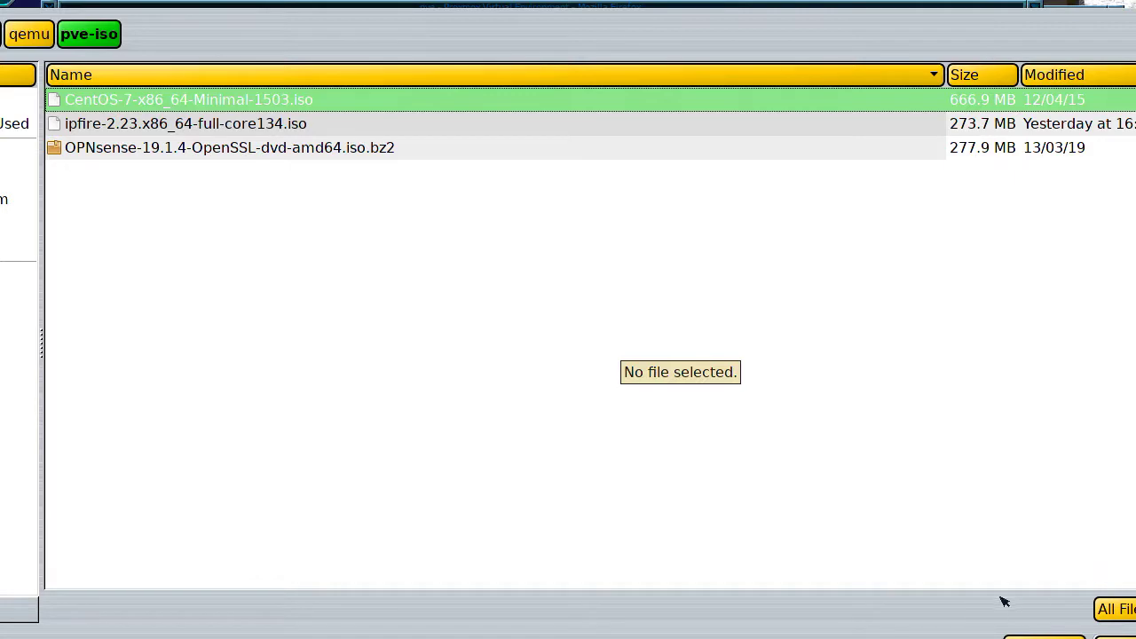
pyautogui.click(1040, 635)
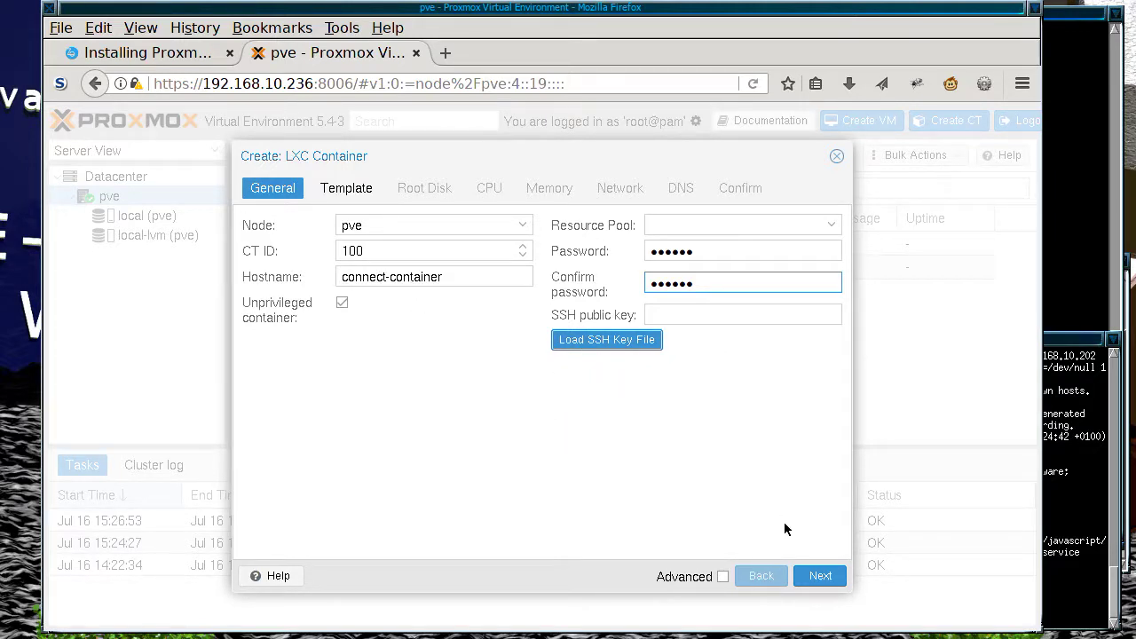
# Step: Use the centos-6-default_20161207_amd64.tar.xz template from local storage and continue to Root Disk
pyautogui.click(820, 575)
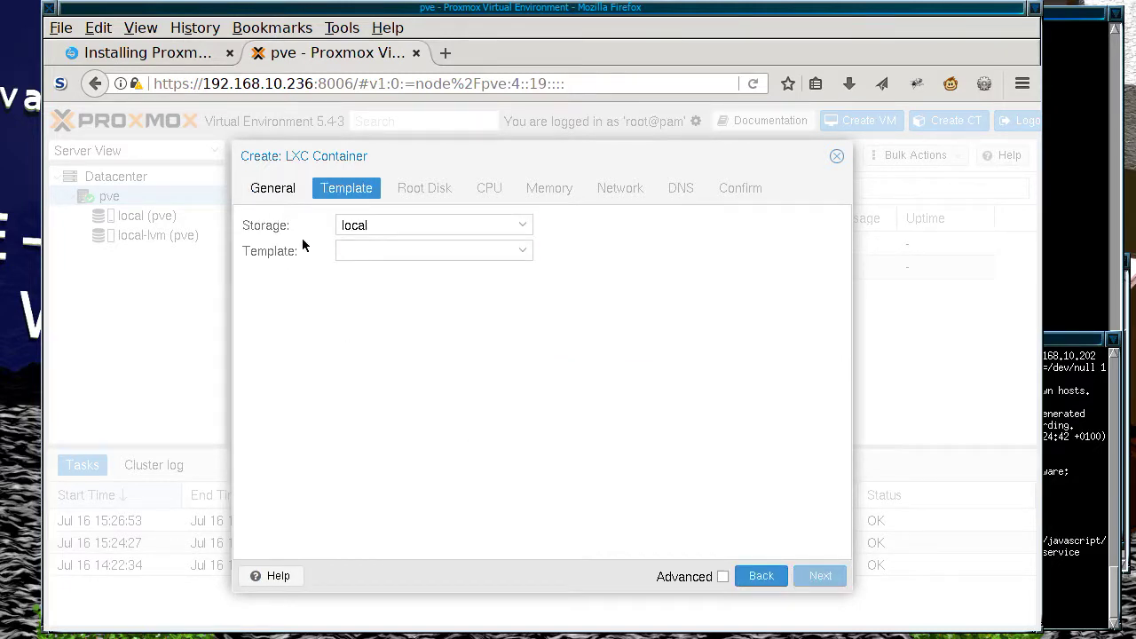
pyautogui.click(524, 227)
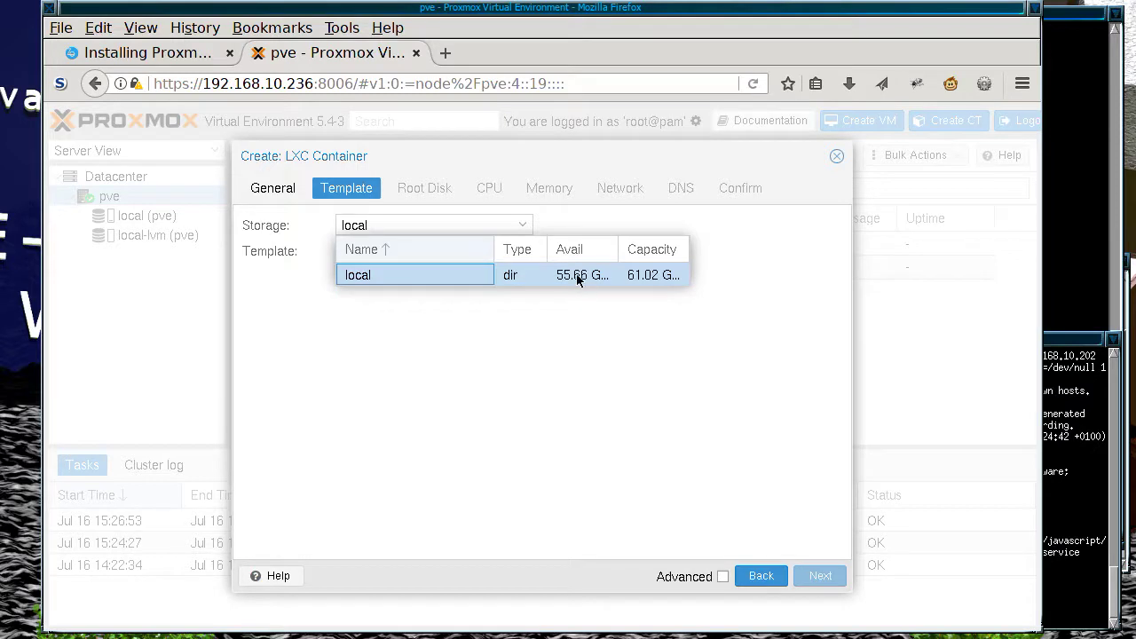
pyautogui.click(526, 302)
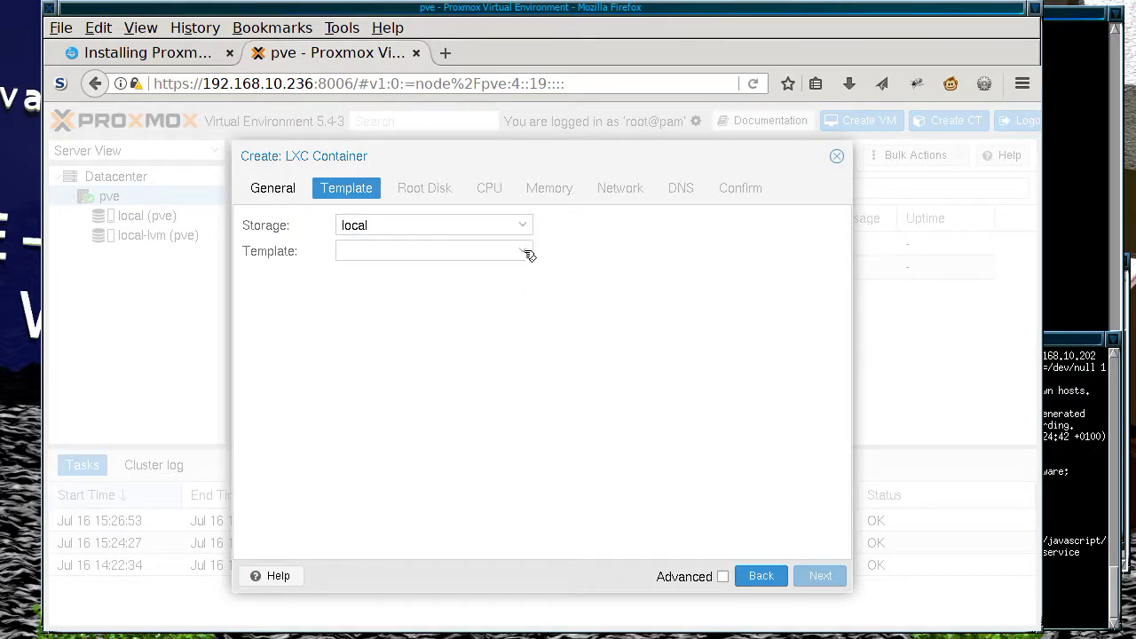
pyautogui.click(527, 252)
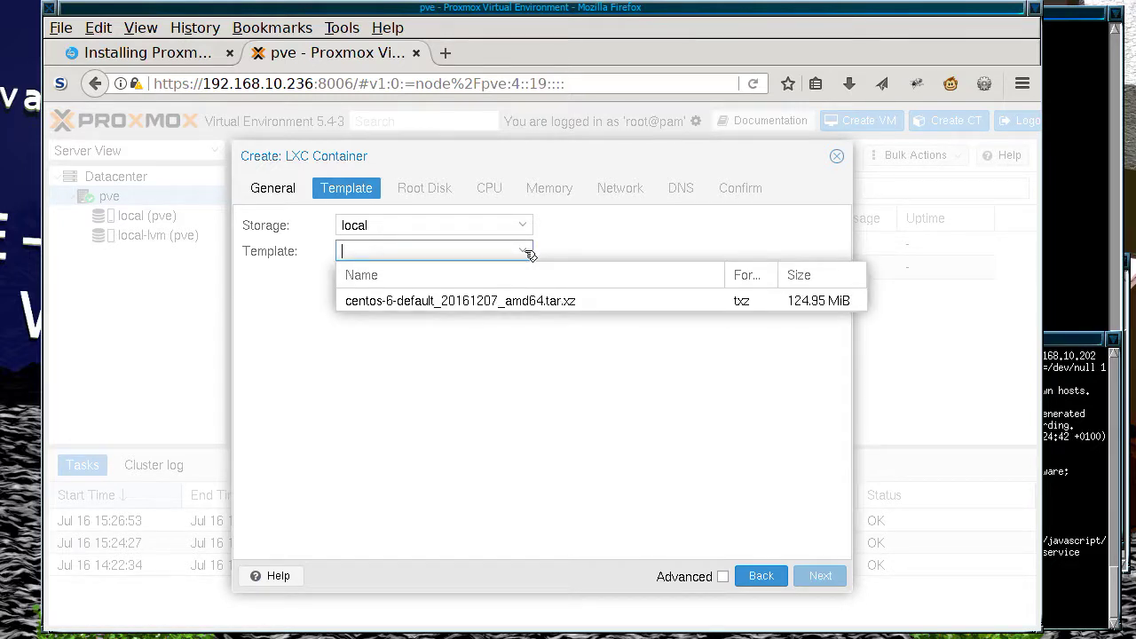
pyautogui.click(524, 303)
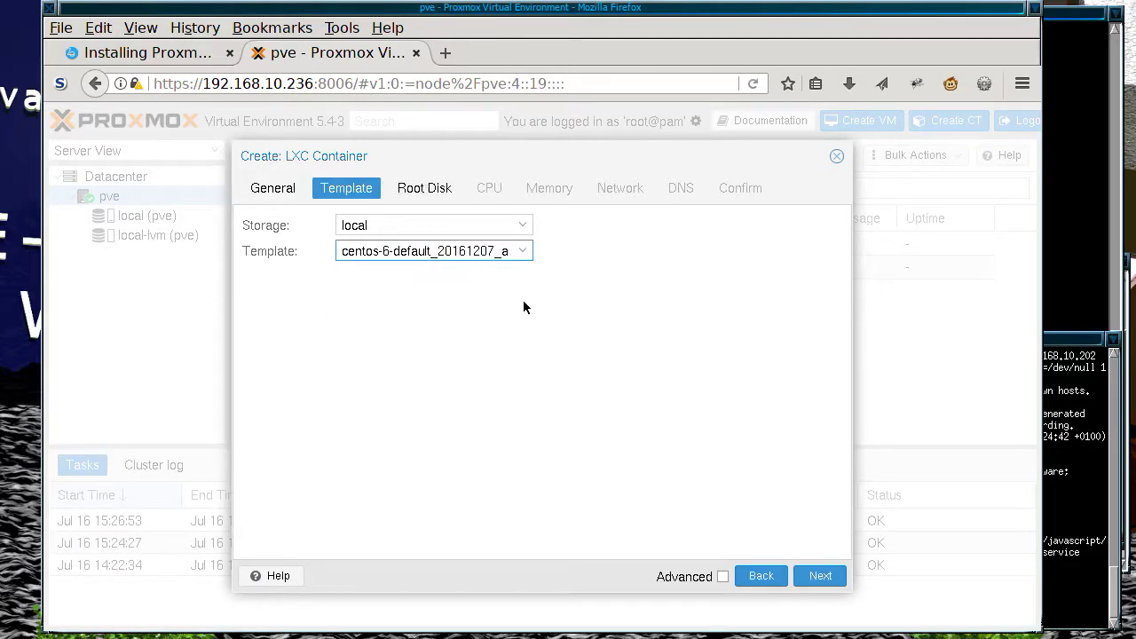
pyautogui.click(816, 573)
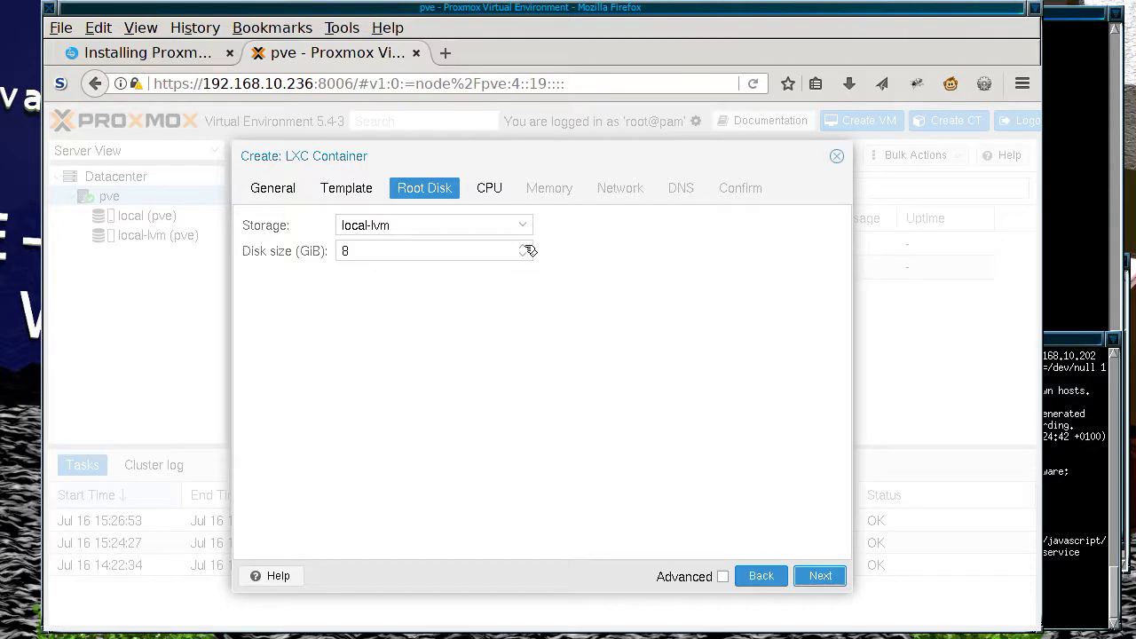
# Step: Set the root disk to 16 GiB, keeping 1 core and 512 MiB memory and swap
pyautogui.click(526, 248)
pyautogui.click(526, 247)
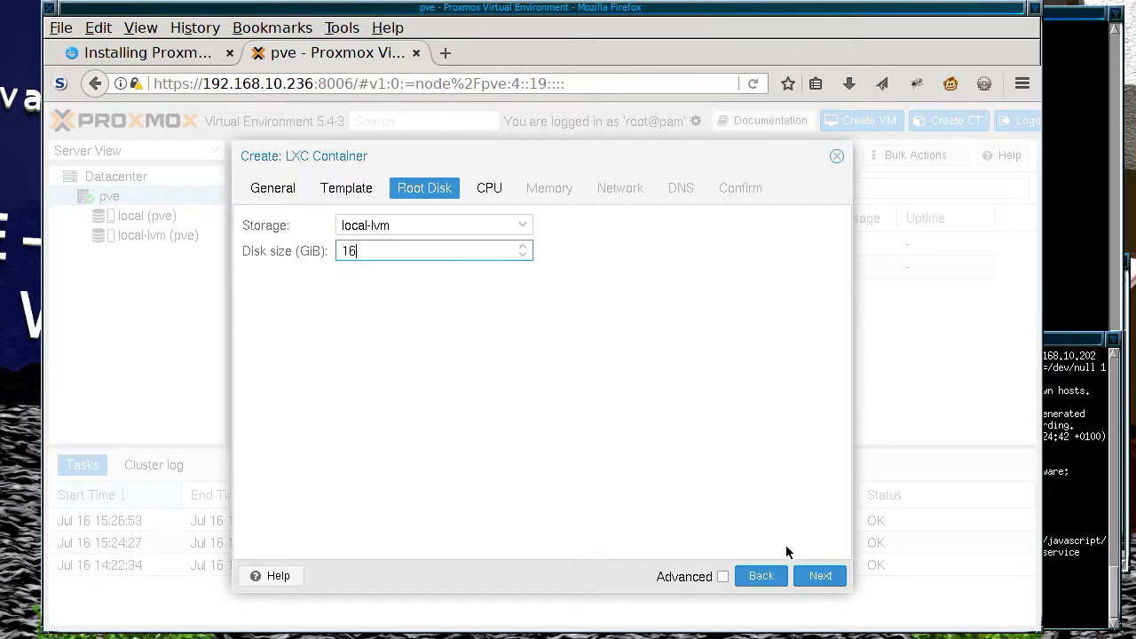
pyautogui.click(820, 576)
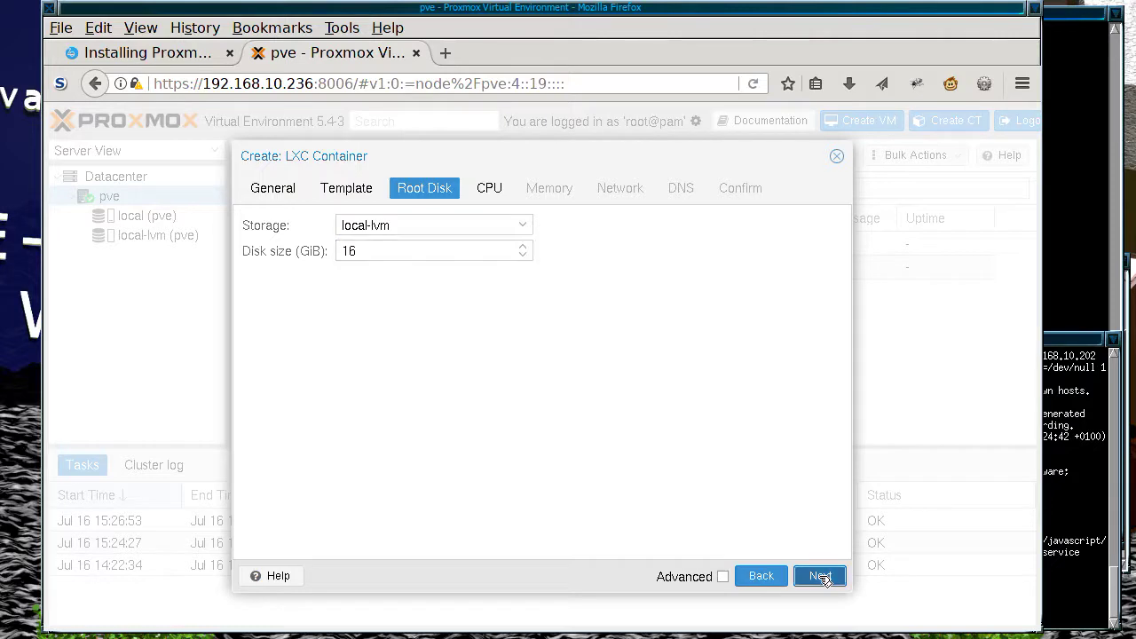
pyautogui.click(560, 191)
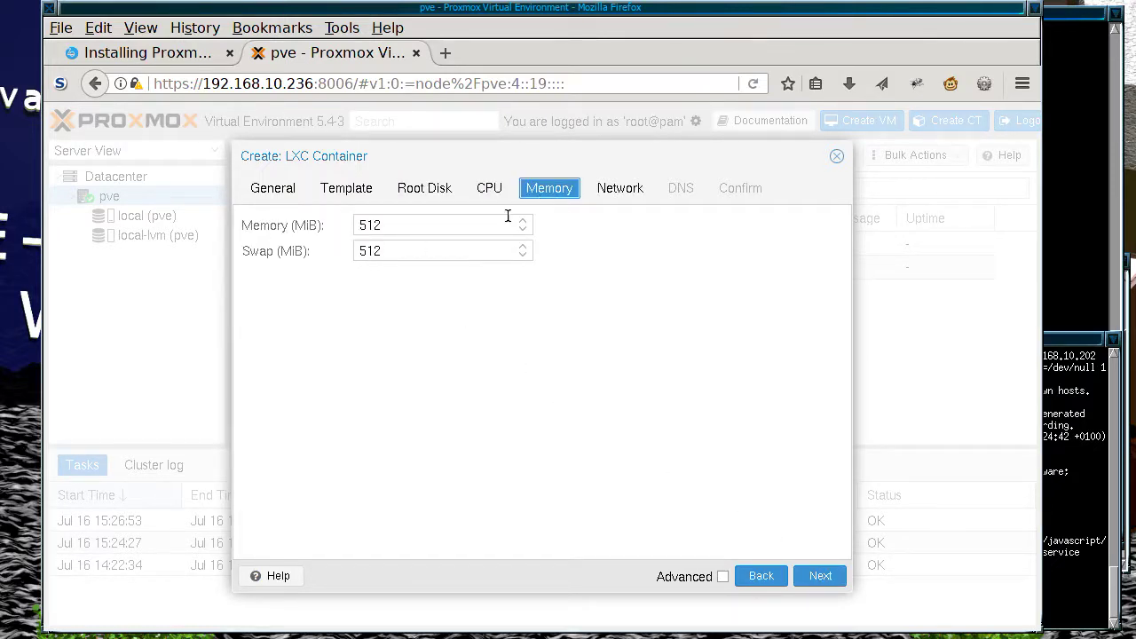
pyautogui.click(488, 188)
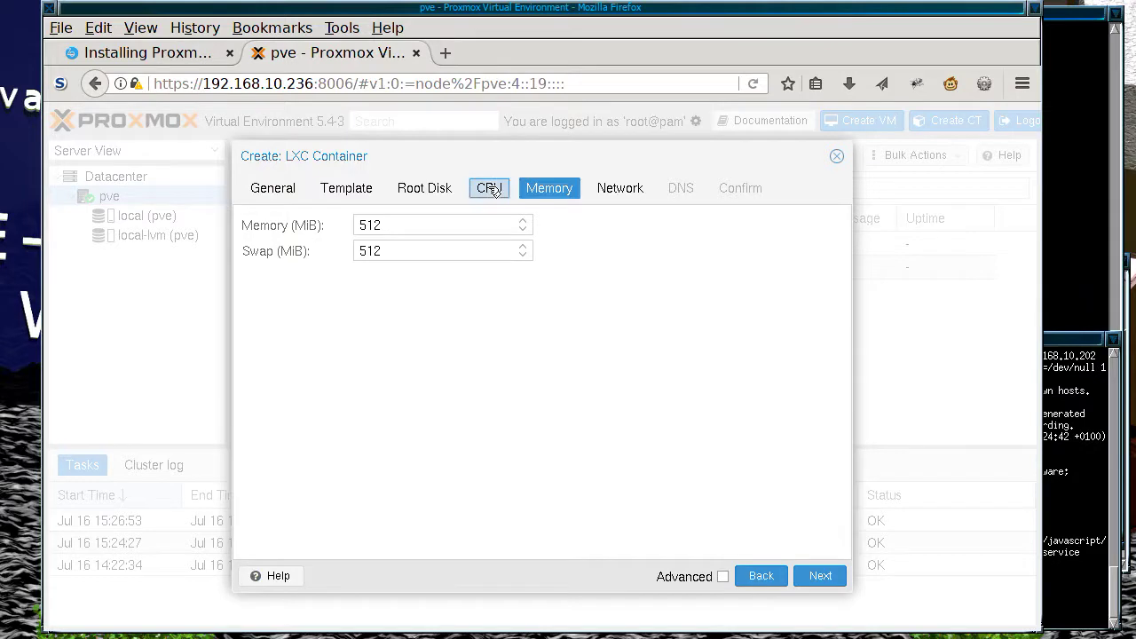
pyautogui.click(551, 194)
pyautogui.click(820, 576)
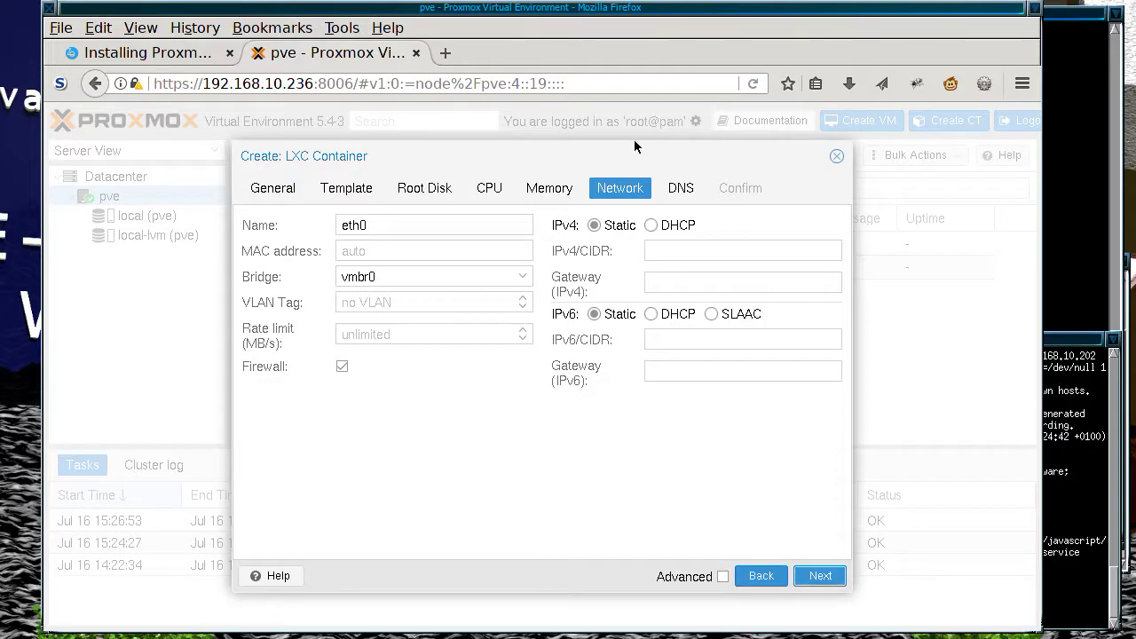
# Step: Keep eth0 on bridge vmbr0 with IPv4 by DHCP, then continue to DNS
pyautogui.moveTo(631, 144); pyautogui.dragTo(646, 189)
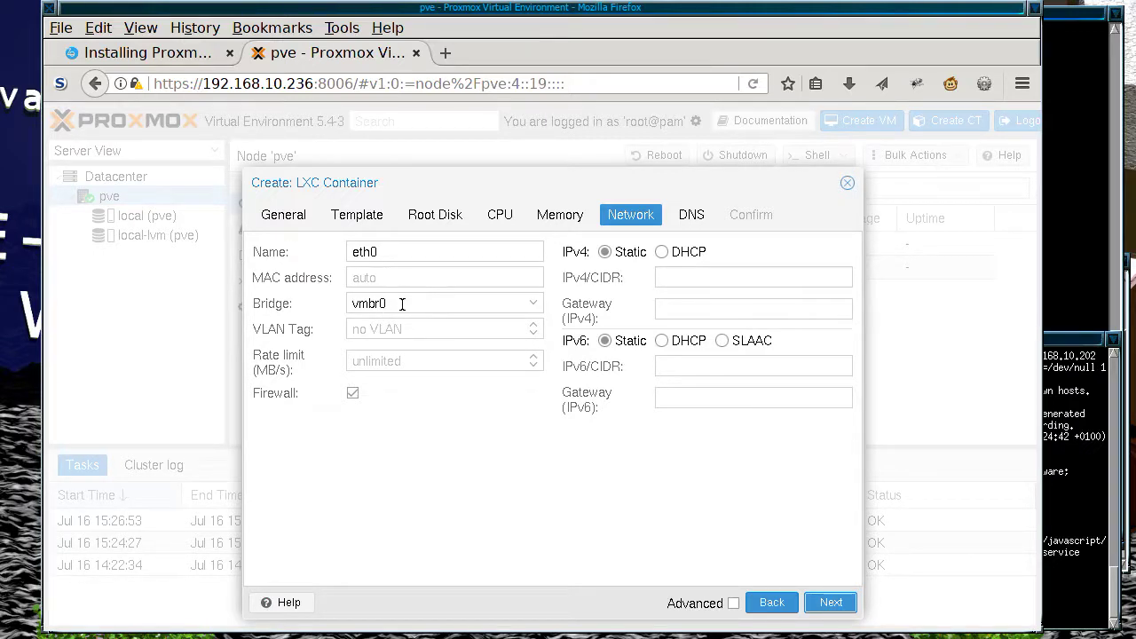
pyautogui.click(535, 303)
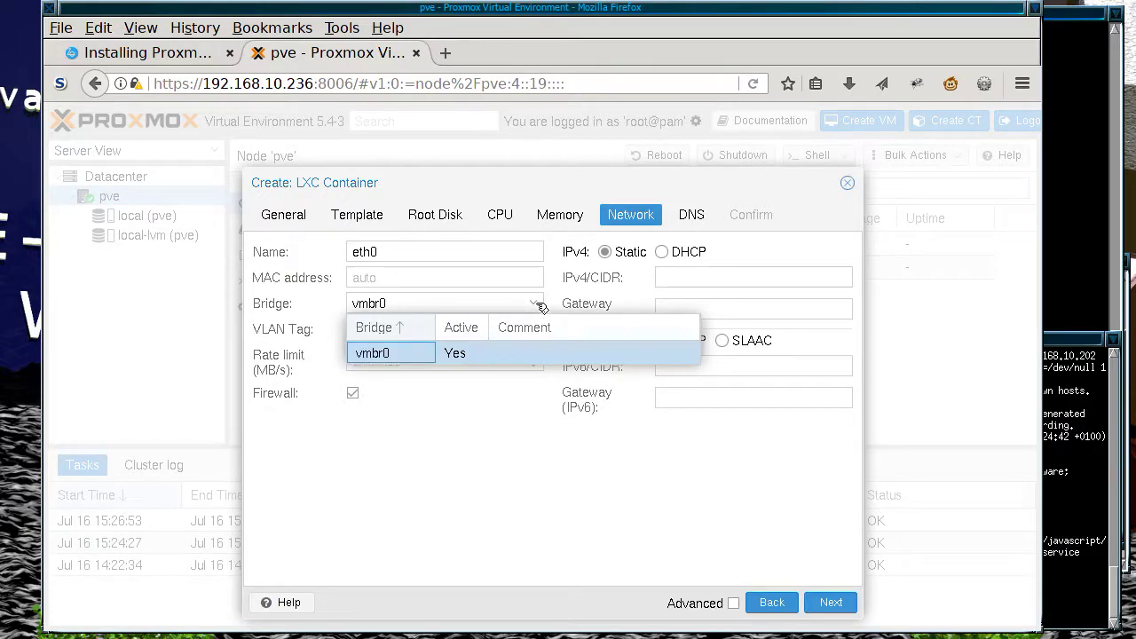
pyautogui.click(497, 350)
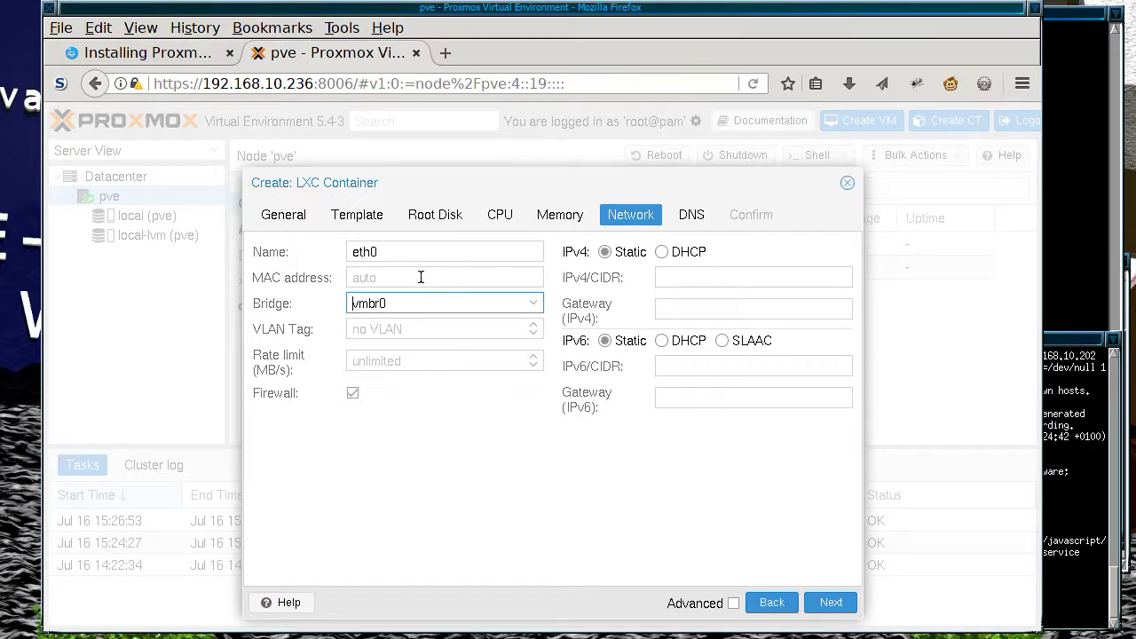
pyautogui.click(663, 253)
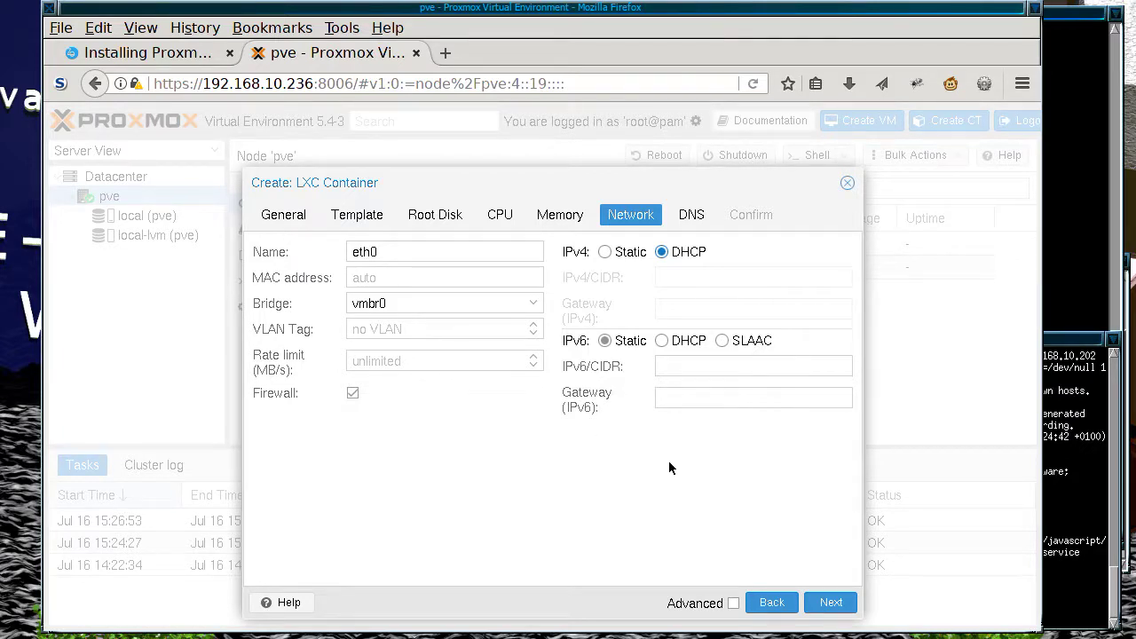
pyautogui.click(829, 602)
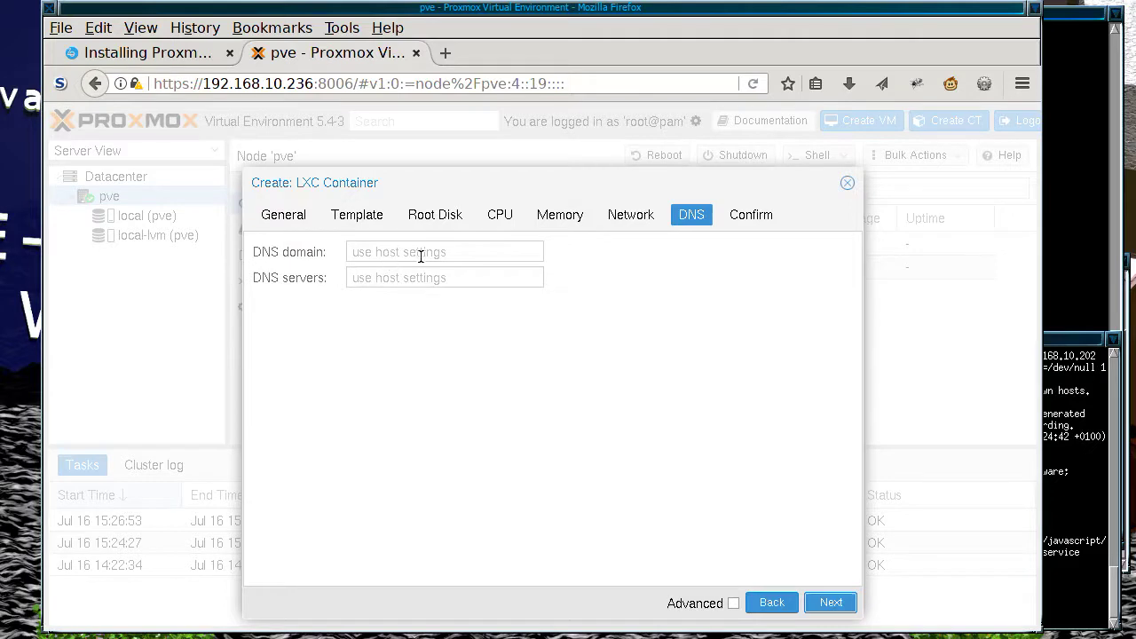
# Step: Review the settings summary, enable start after creation, and finish creating container CT 100
pyautogui.click(829, 602)
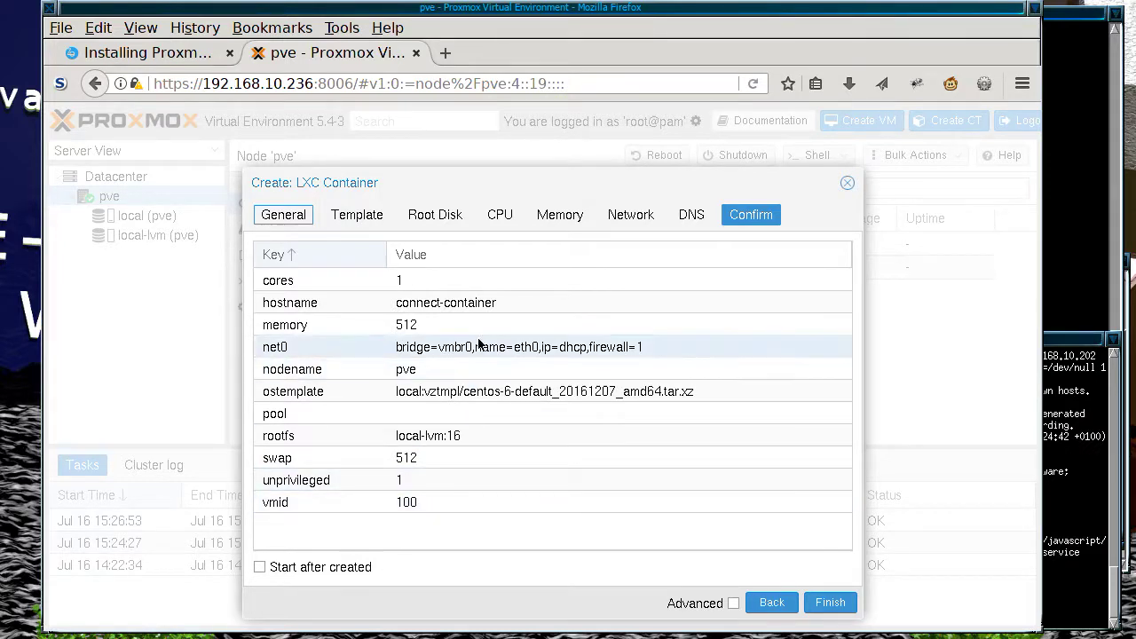
pyautogui.click(260, 567)
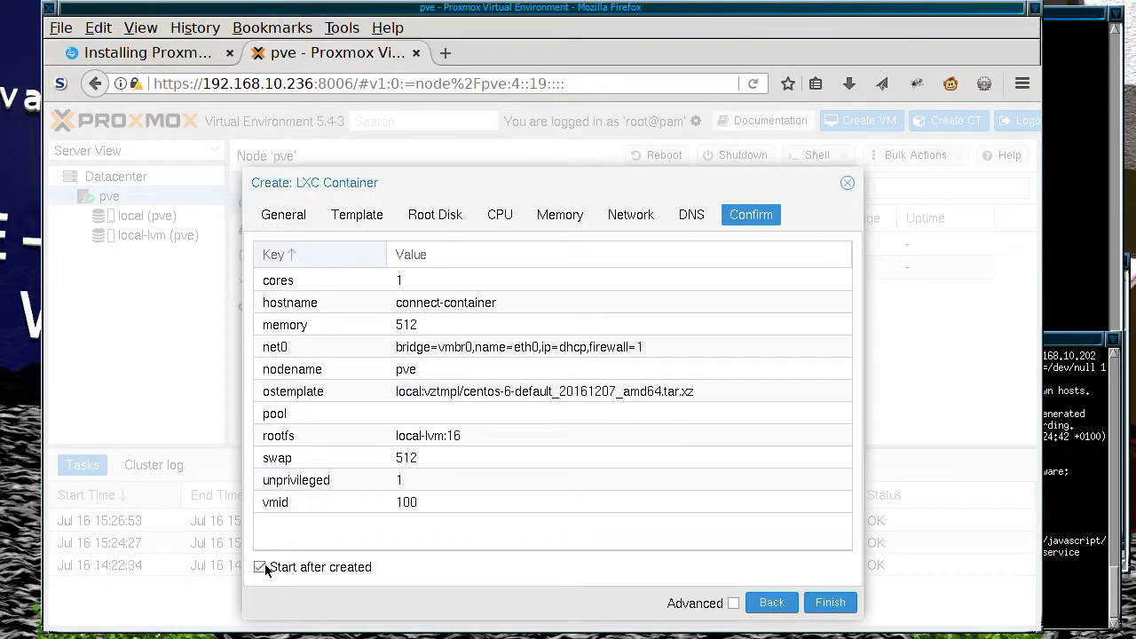
pyautogui.click(830, 597)
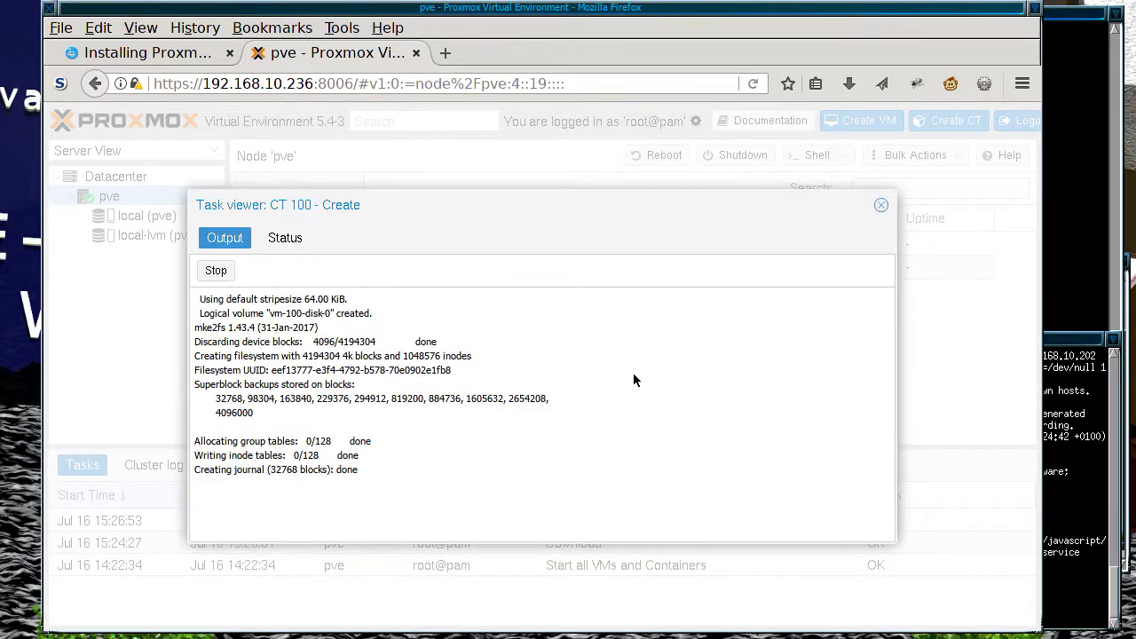
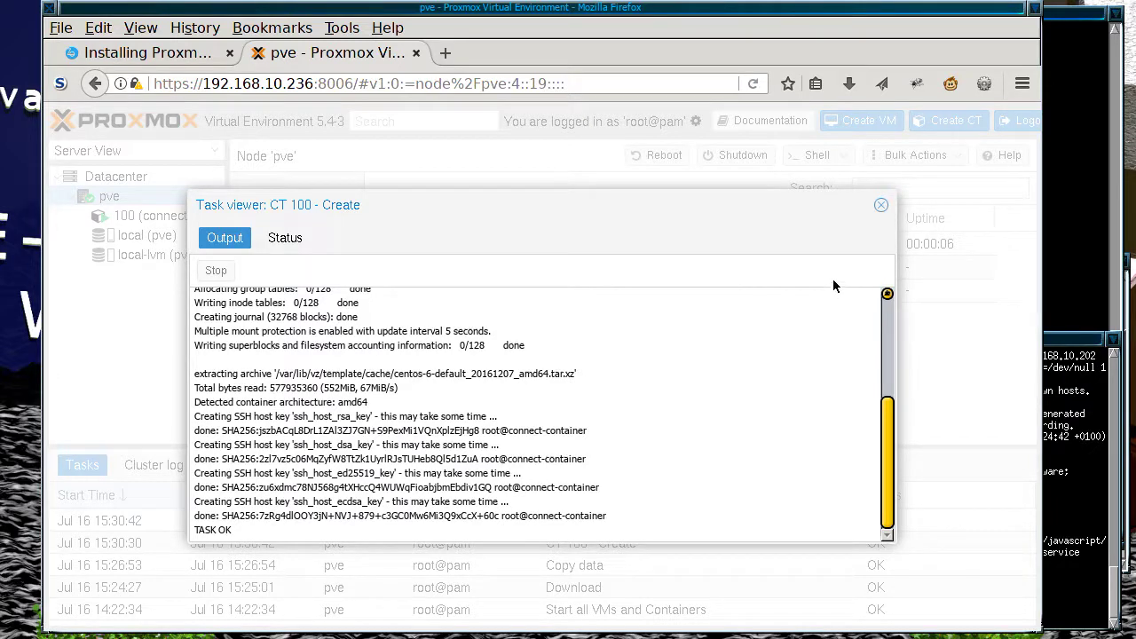
# Step: Close the CT 100 creation log and select the running container 100 (connect-container)
pyautogui.click(883, 206)
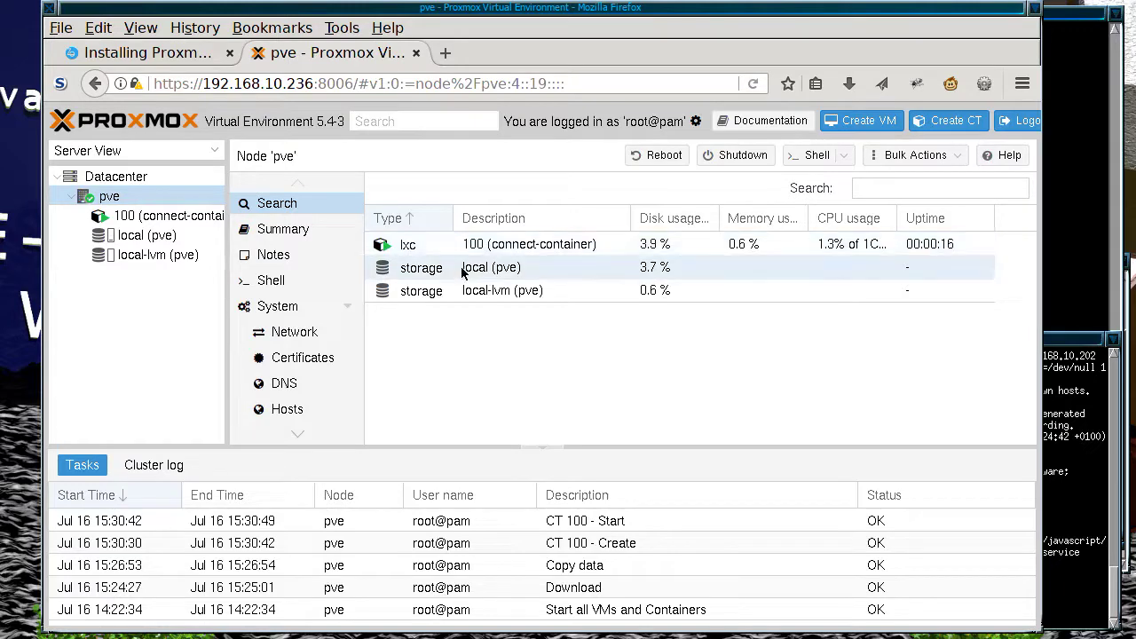
pyautogui.click(140, 219)
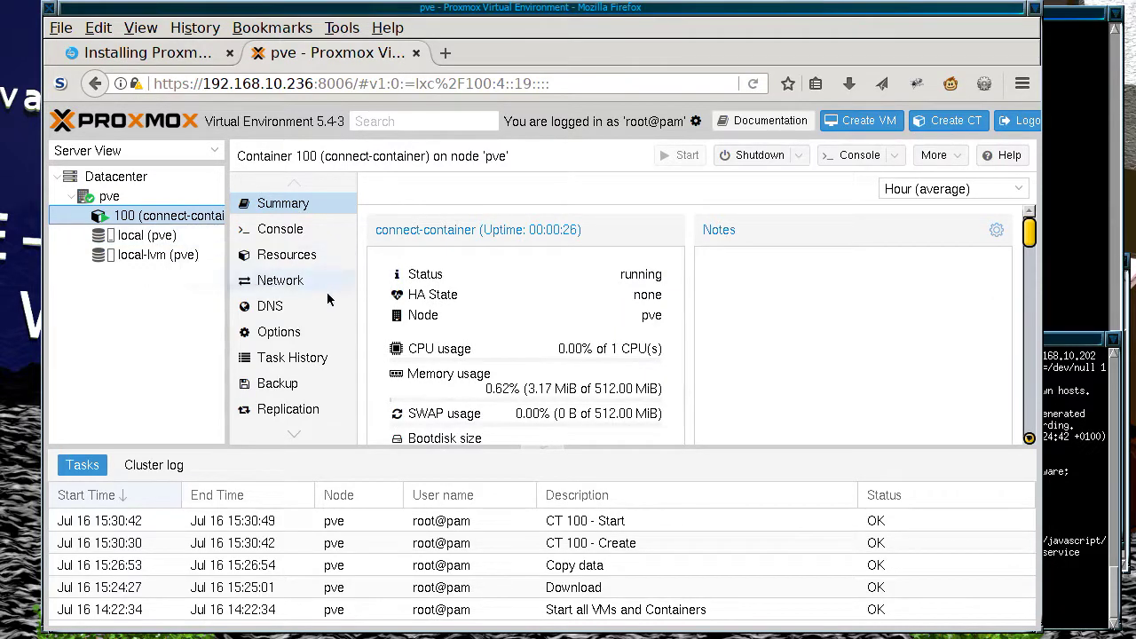
# Step: Open container 100's console and log in as root
pyautogui.click(275, 230)
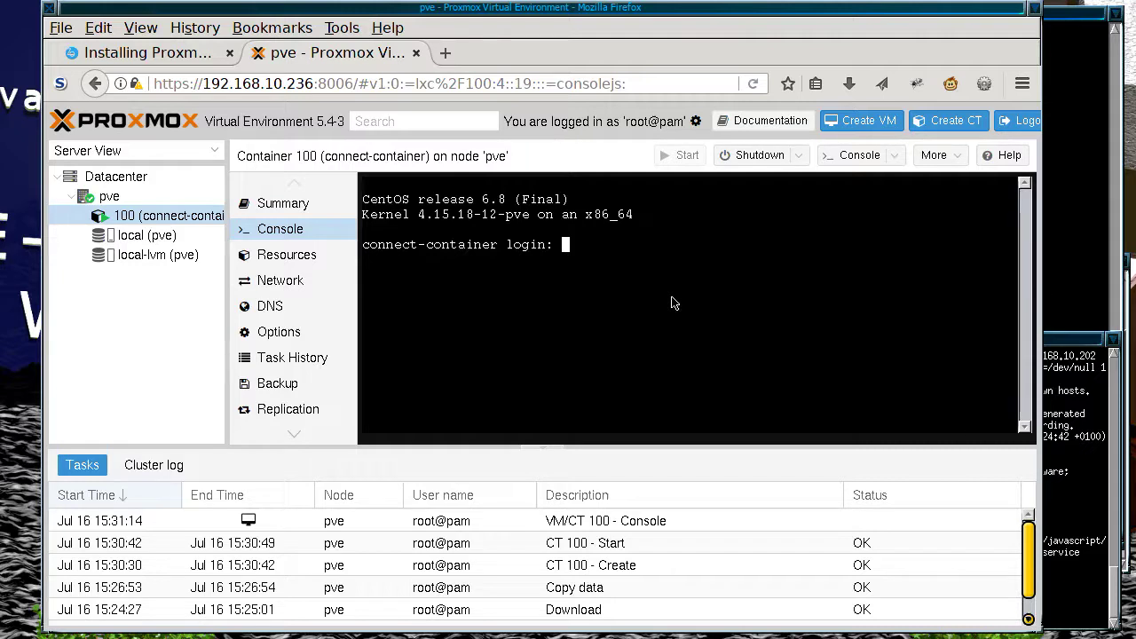
pyautogui.write('root')
pyautogui.press('Return')
pyautogui.press('Return')
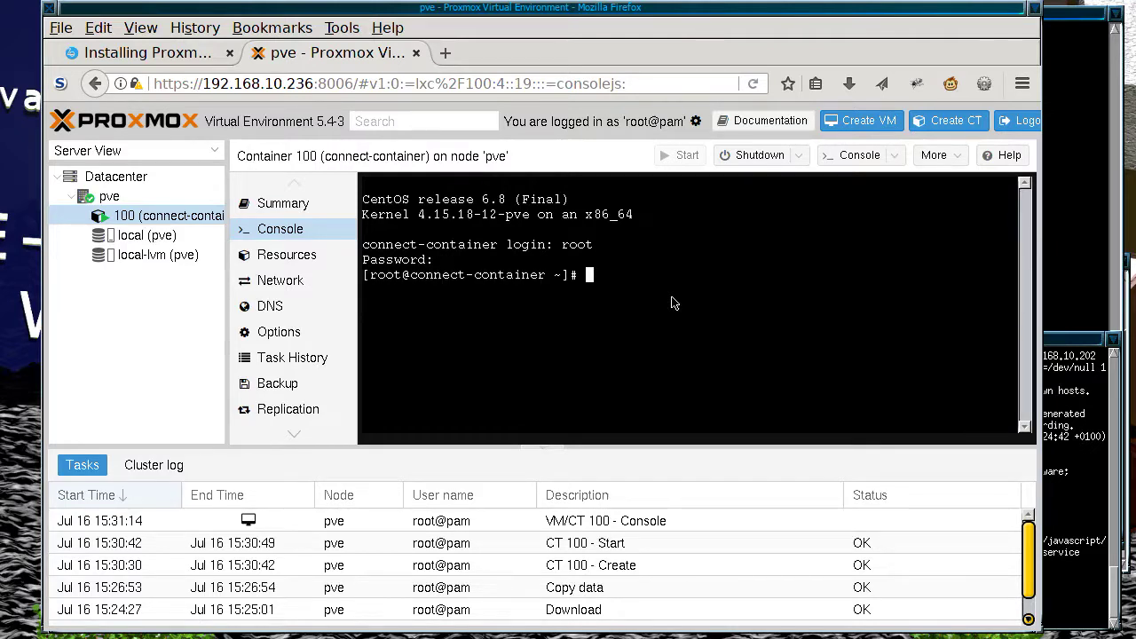
# Step: Run netstat -alntp and ifconfig, which shows eth0 at 192.168.10.134
pyautogui.write('netstat')
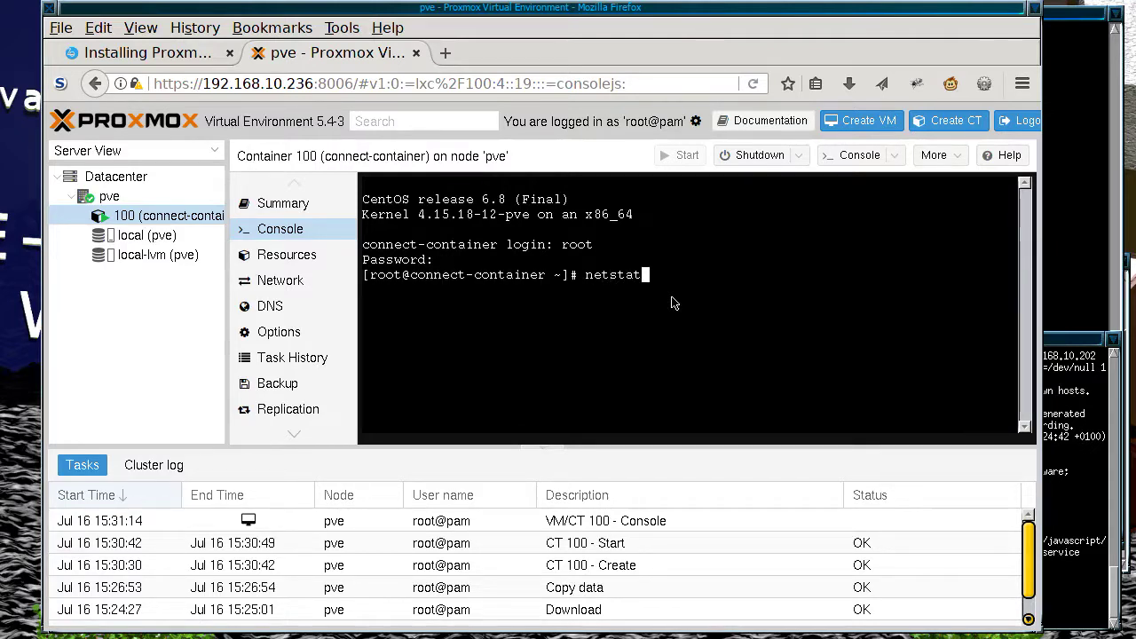
pyautogui.write(' -alntp')
pyautogui.press('Return')
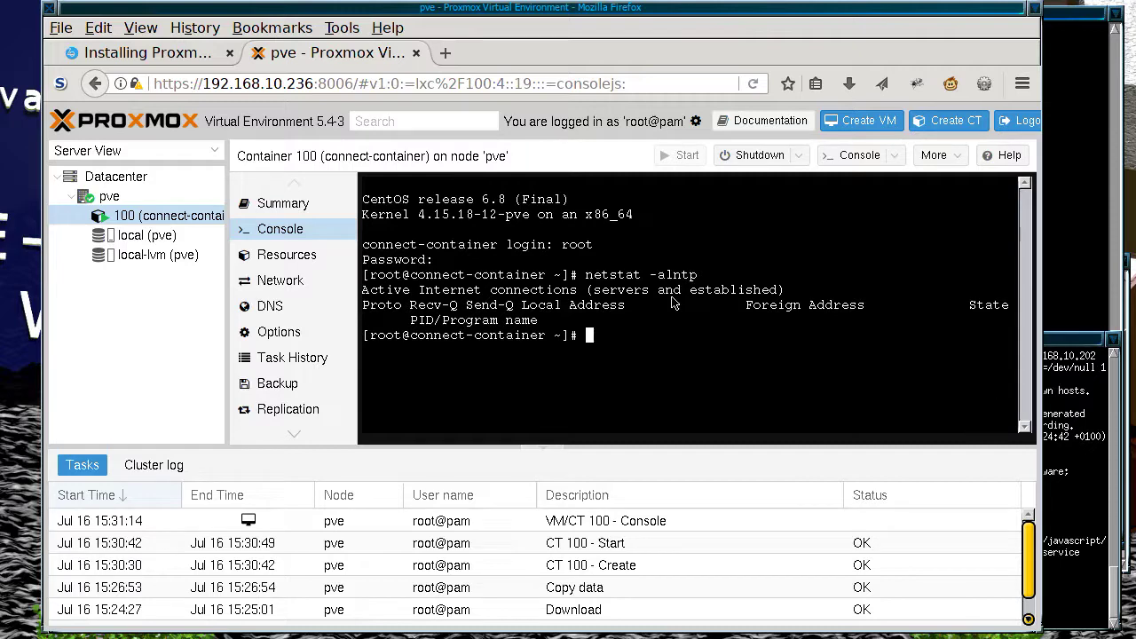
pyautogui.write('ifconfig')
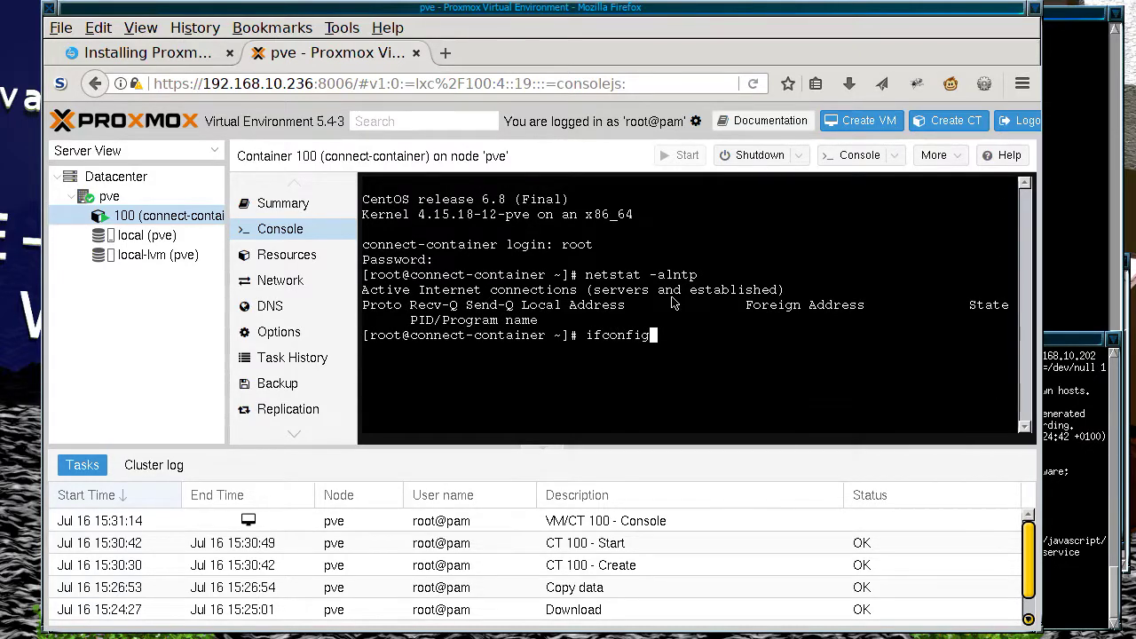
pyautogui.press('Return')
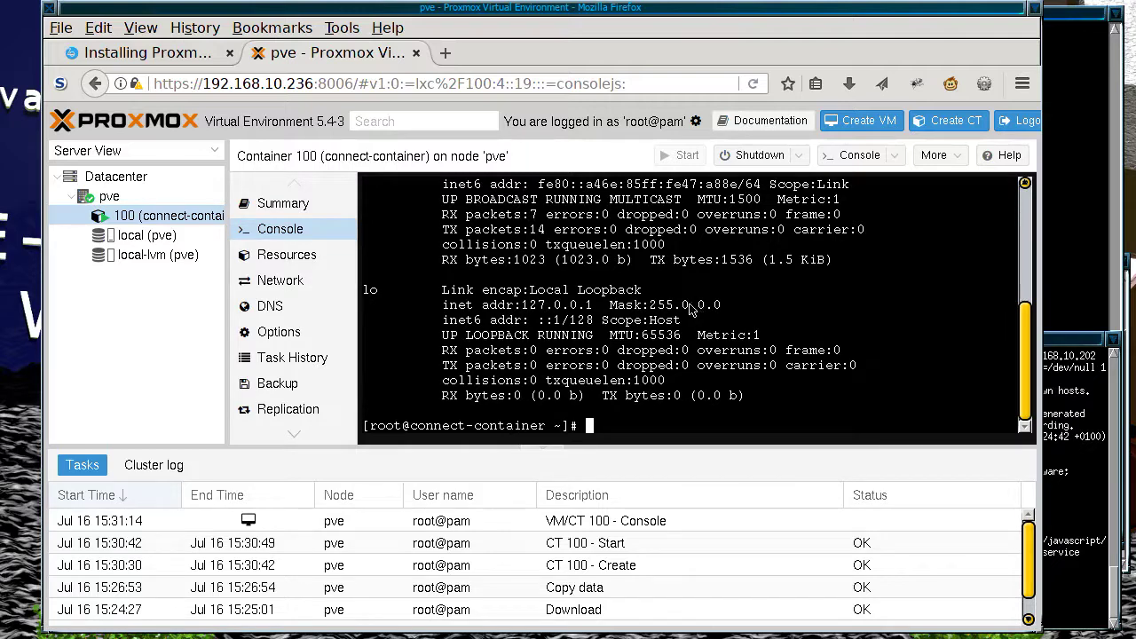
pyautogui.scroll(4, 685, 308)
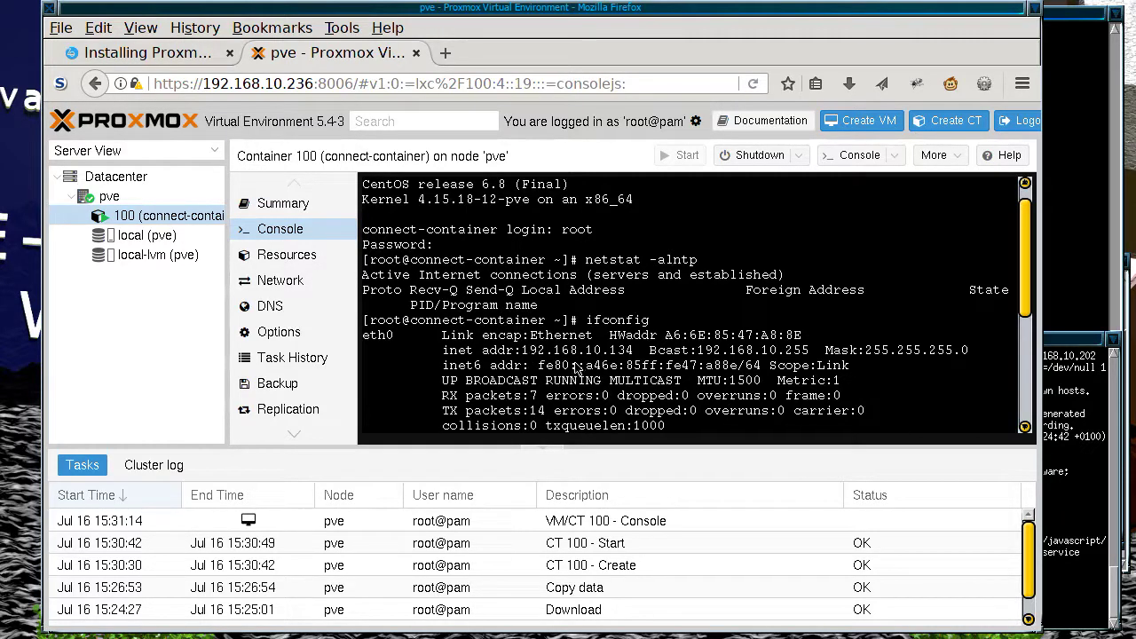
pyautogui.click(1067, 404)
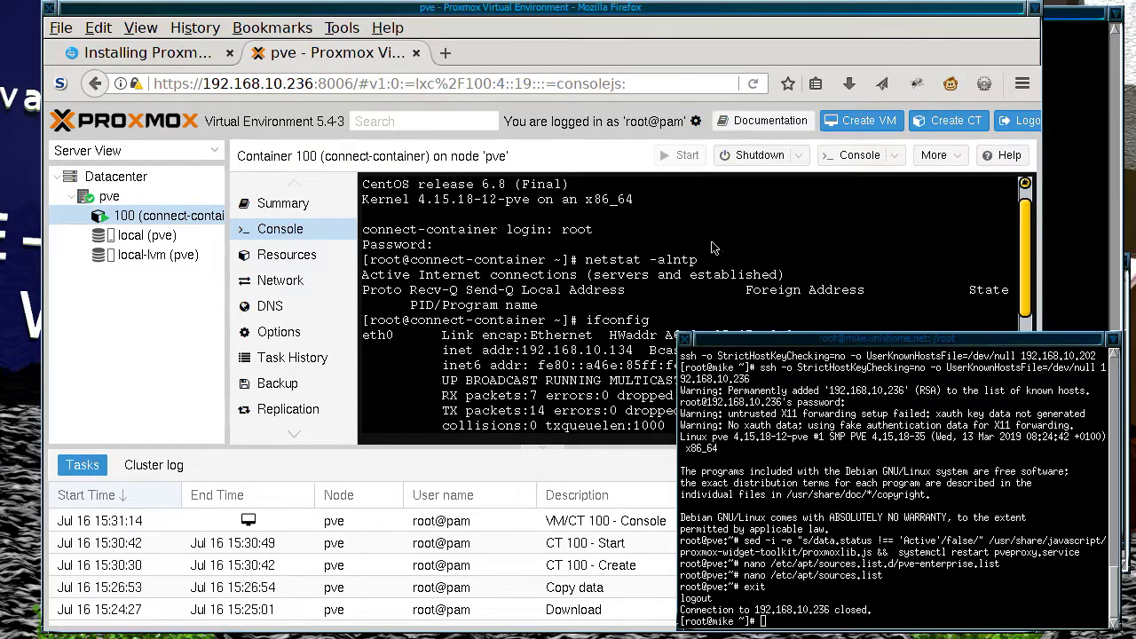
pyautogui.click(691, 327)
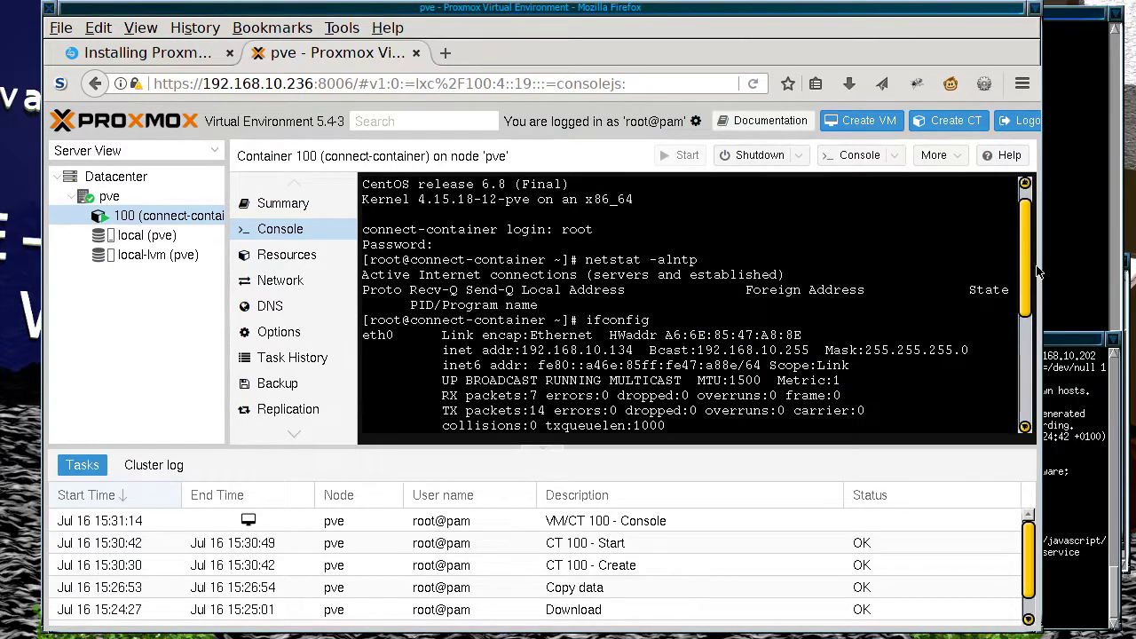
pyautogui.moveTo(1017, 229); pyautogui.dragTo(1019, 387)
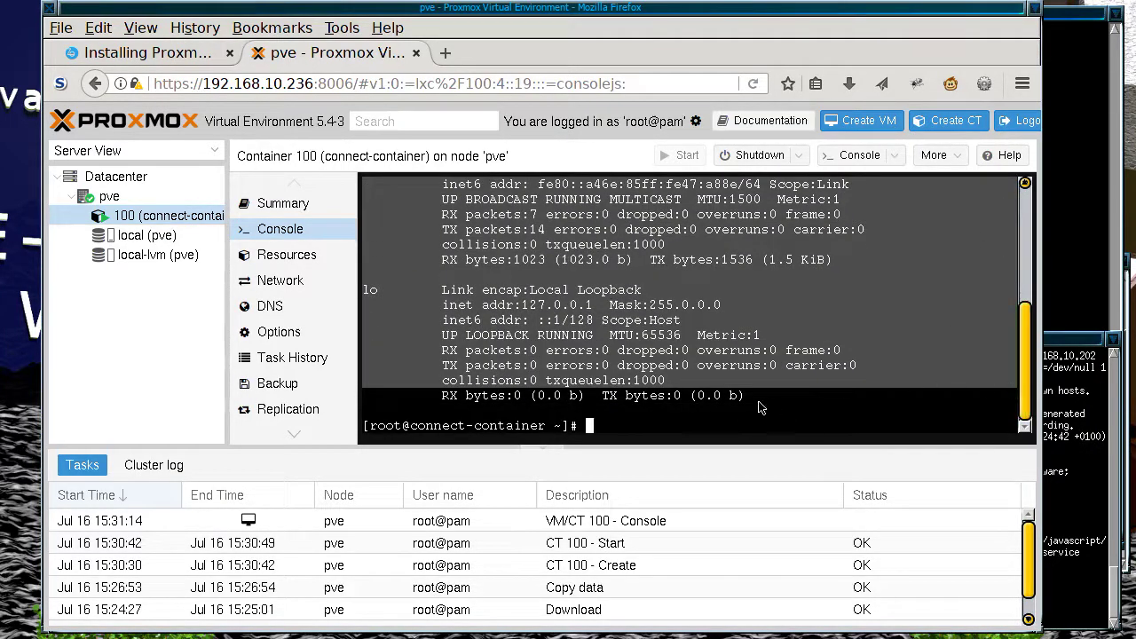
pyautogui.click(654, 417)
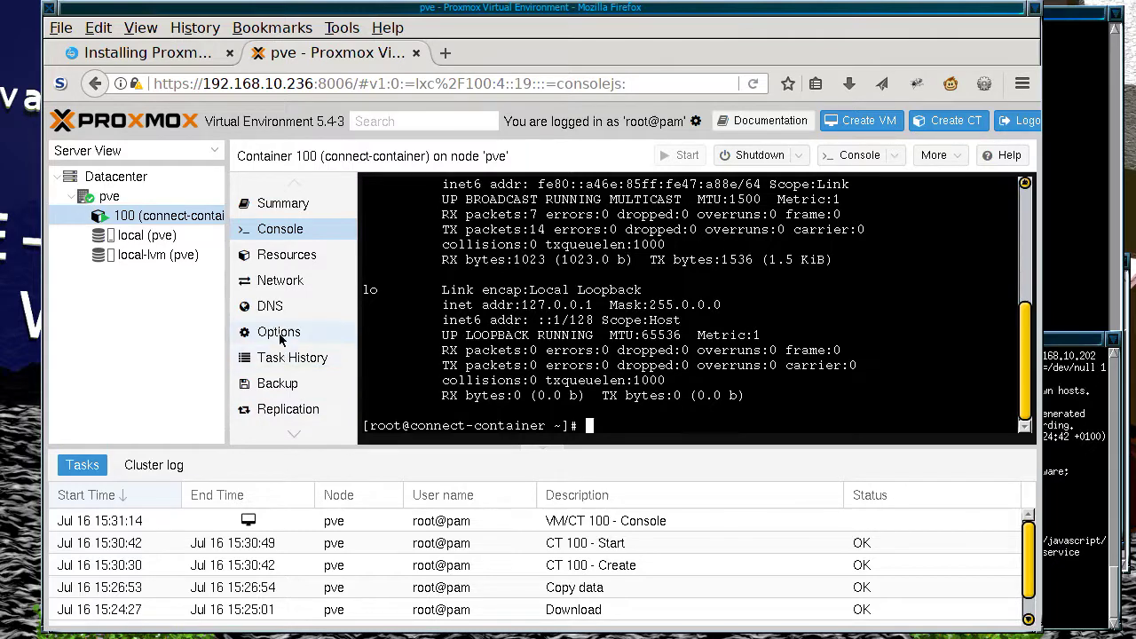
# Step: Turn off the firewall on net0 (eth0 on vmbr0, DHCP) and return to the console
pyautogui.click(277, 282)
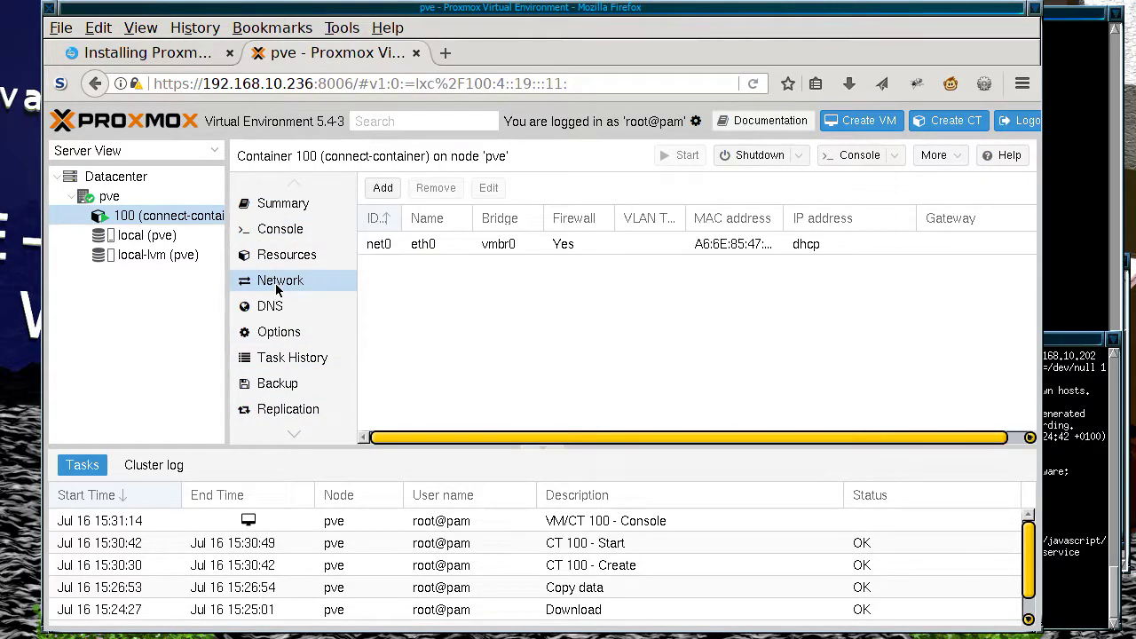
pyautogui.click(538, 250)
pyautogui.click(547, 251)
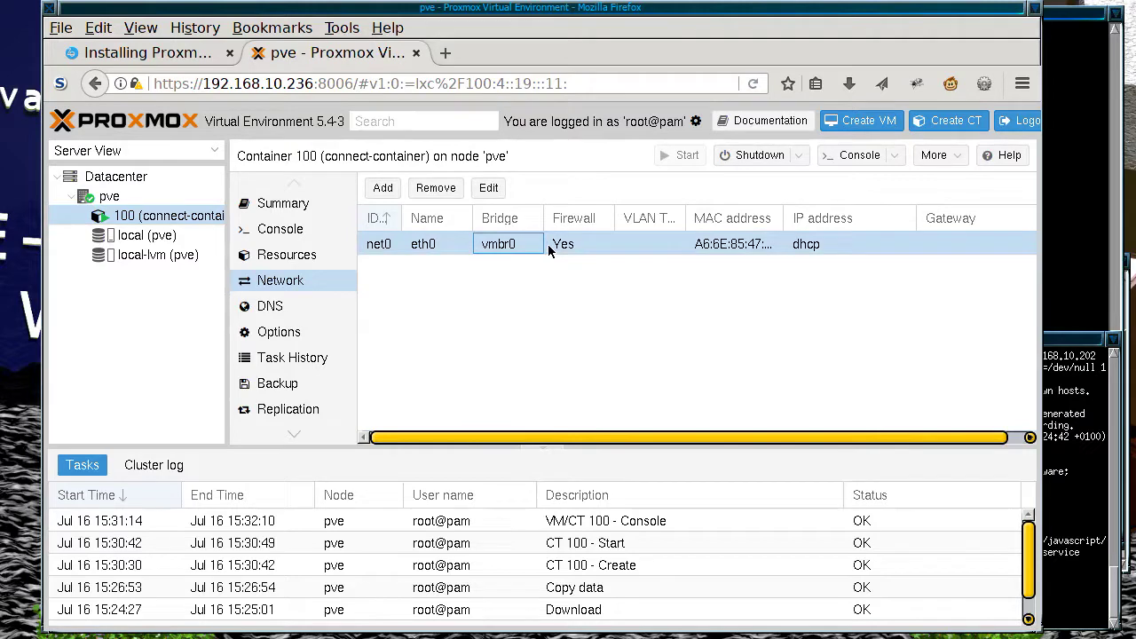
pyautogui.doubleClick(603, 246)
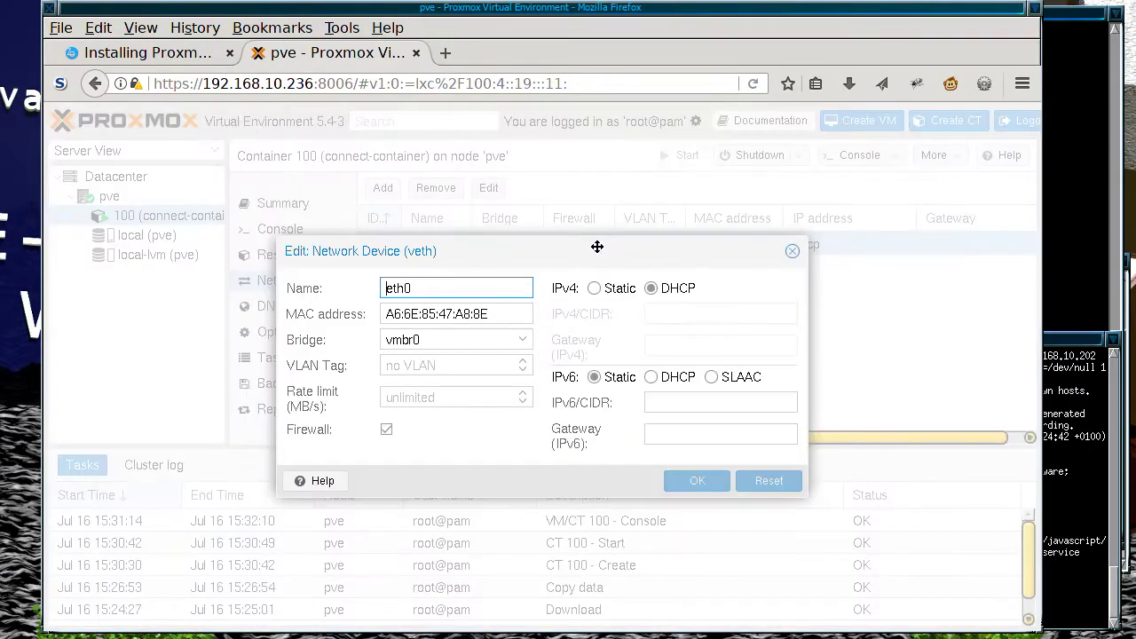
pyautogui.click(386, 429)
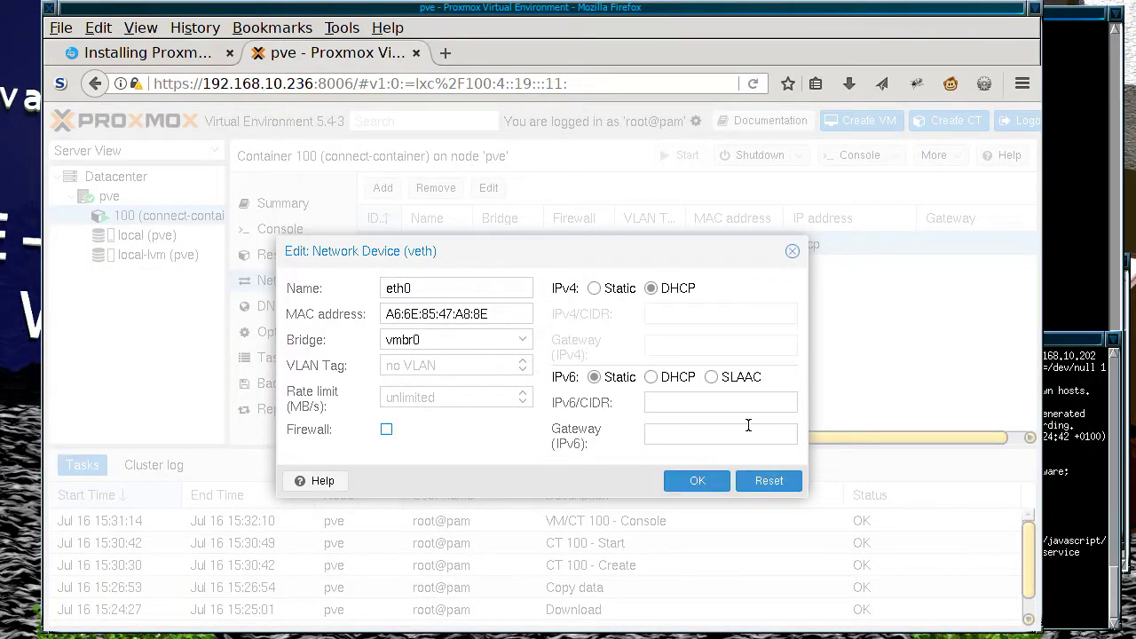
pyautogui.click(708, 479)
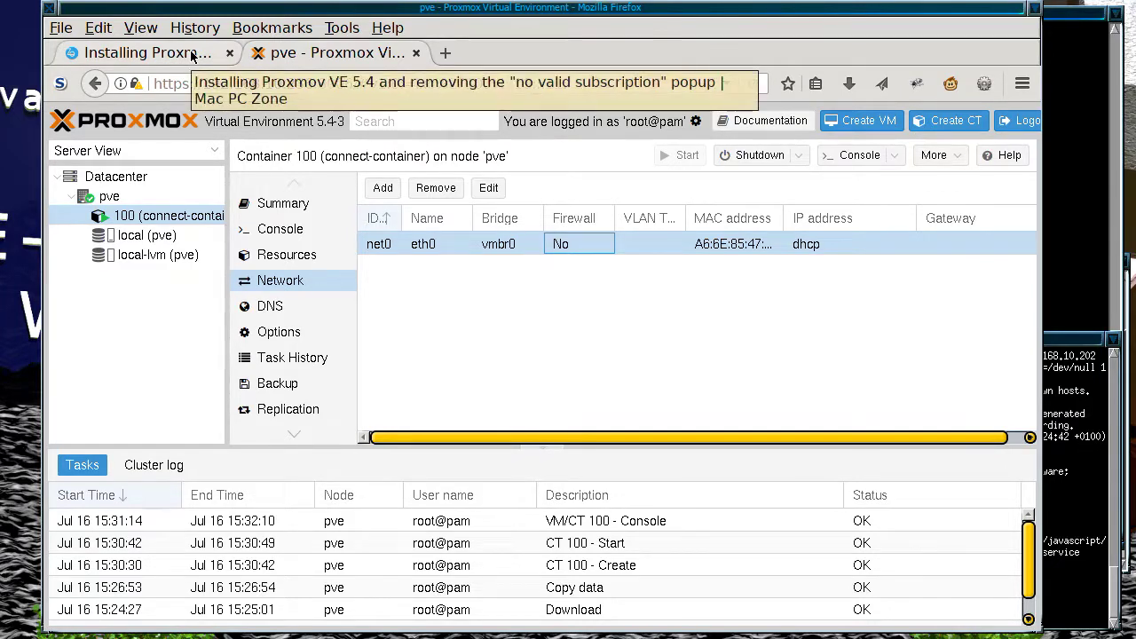
pyautogui.click(300, 233)
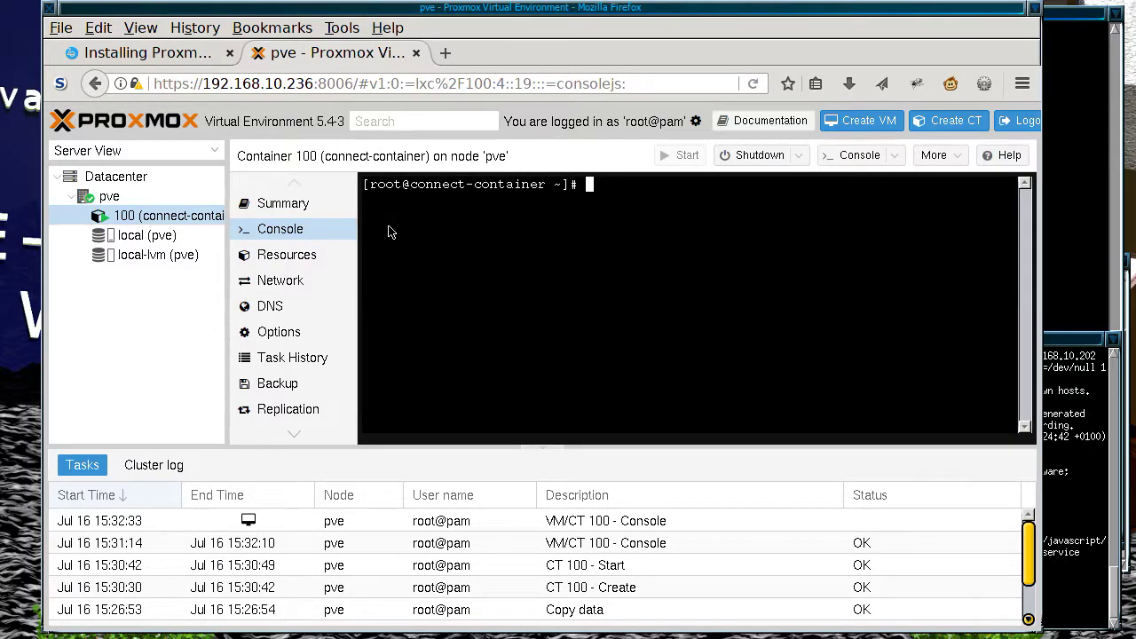
# Step: Copy 'yum install openssh-server' from the guide article and run it in the console
pyautogui.click(179, 55)
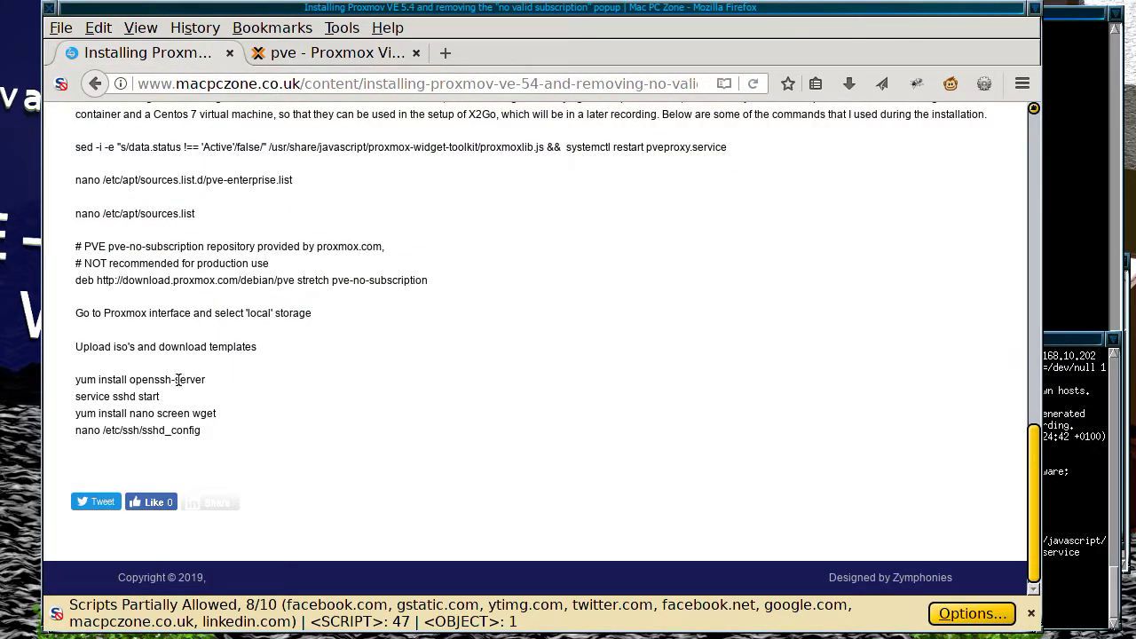
pyautogui.moveTo(77, 379); pyautogui.dragTo(207, 380)
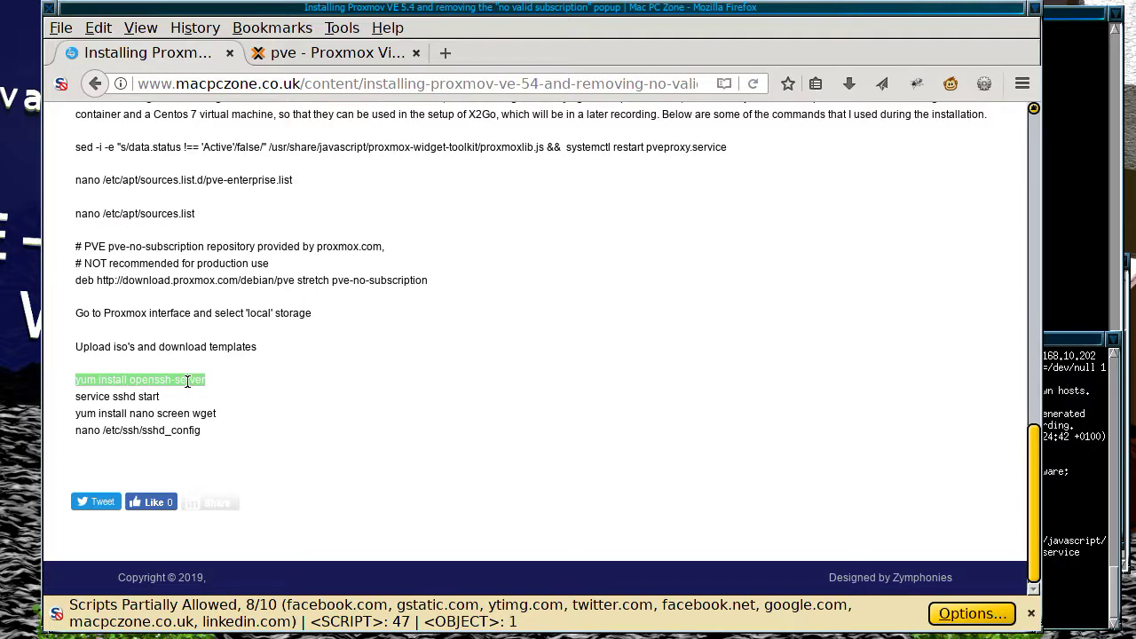
pyautogui.rightClick(193, 383)
pyautogui.click(232, 395)
pyautogui.click(371, 54)
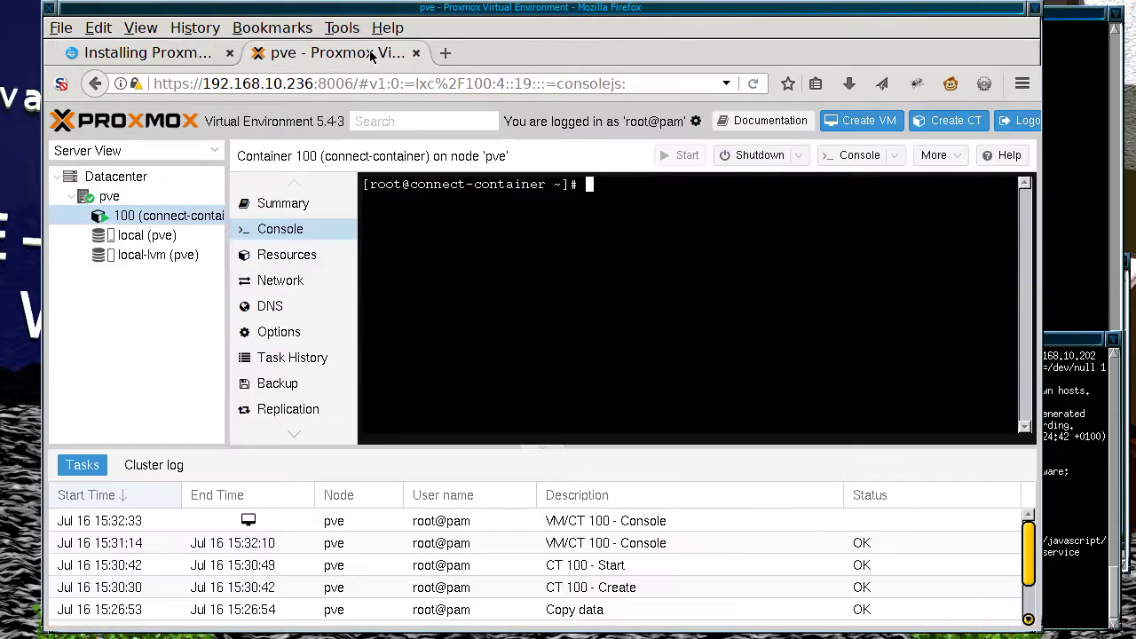
pyautogui.rightClick(599, 264)
pyautogui.click(710, 346)
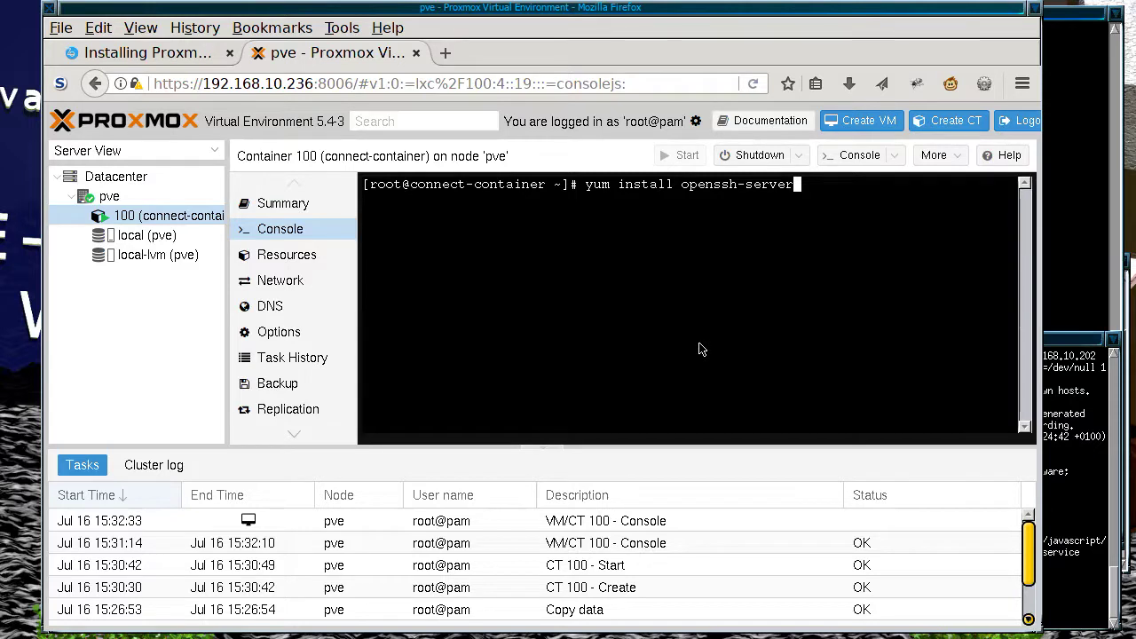
pyautogui.press('Return')
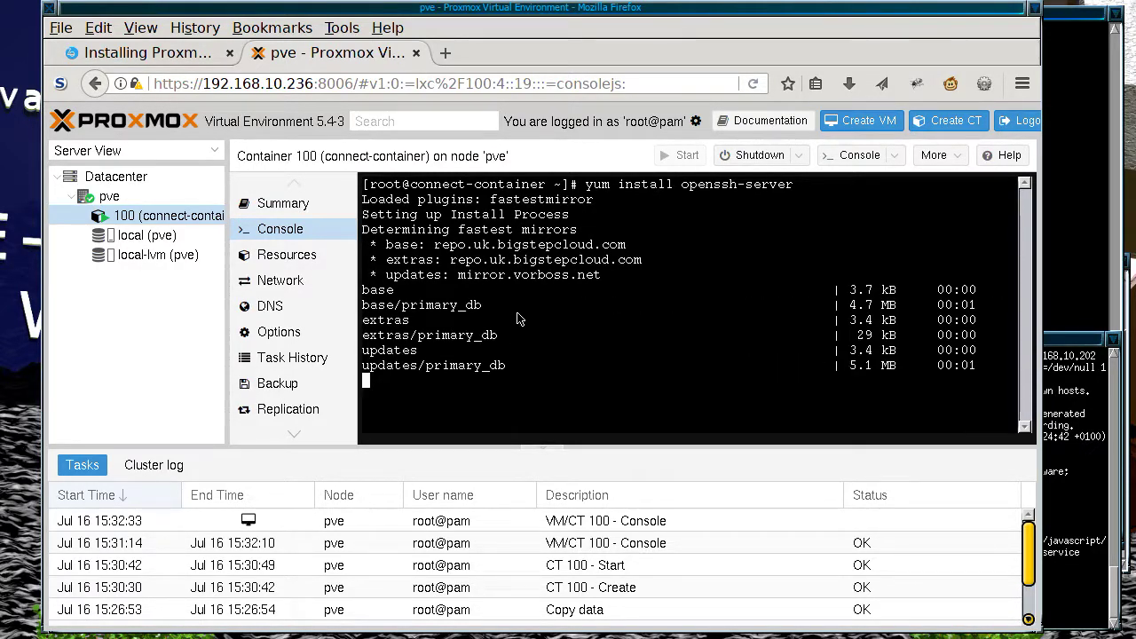
# Step: Answer y to the install and CentOS GPG key prompts so installation completes
pyautogui.write('y')
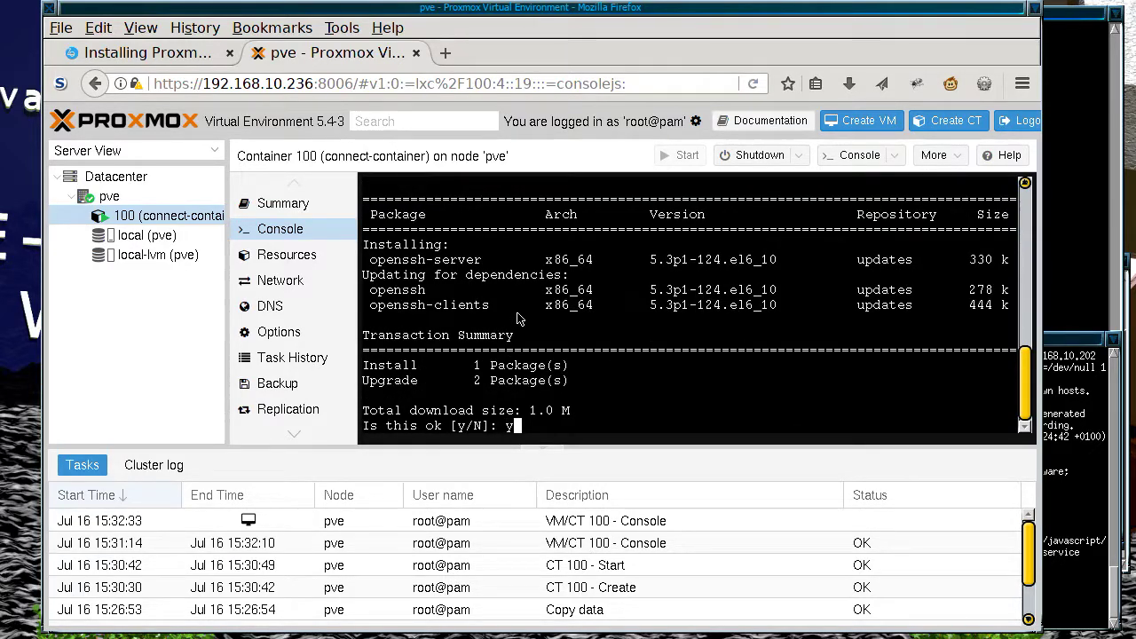
pyautogui.press('Return')
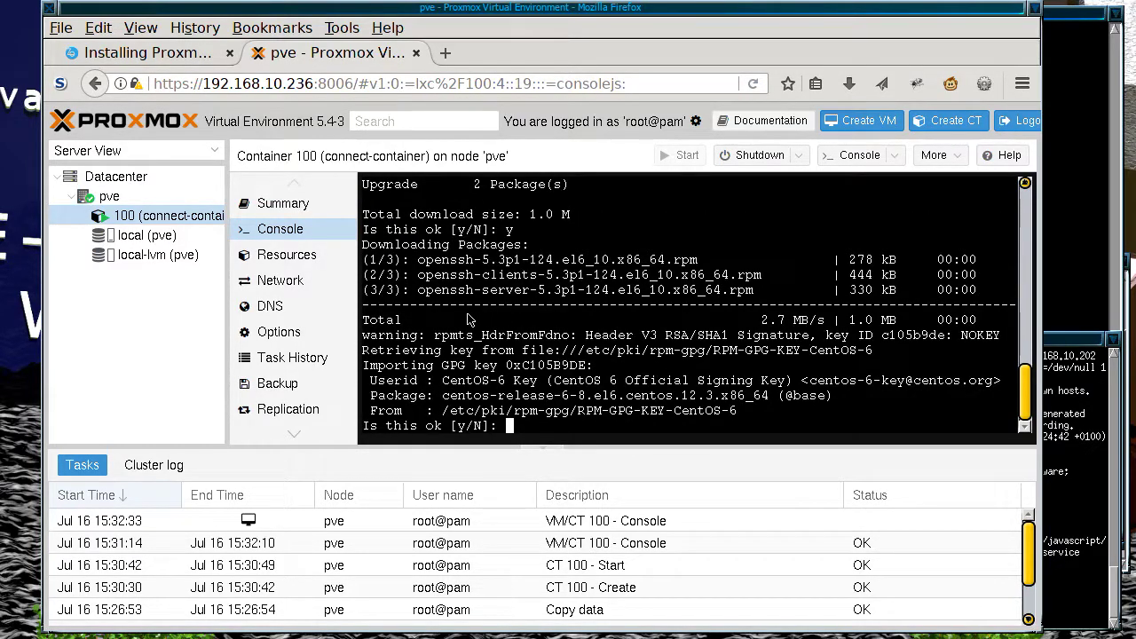
pyautogui.write('y')
pyautogui.press('Return')
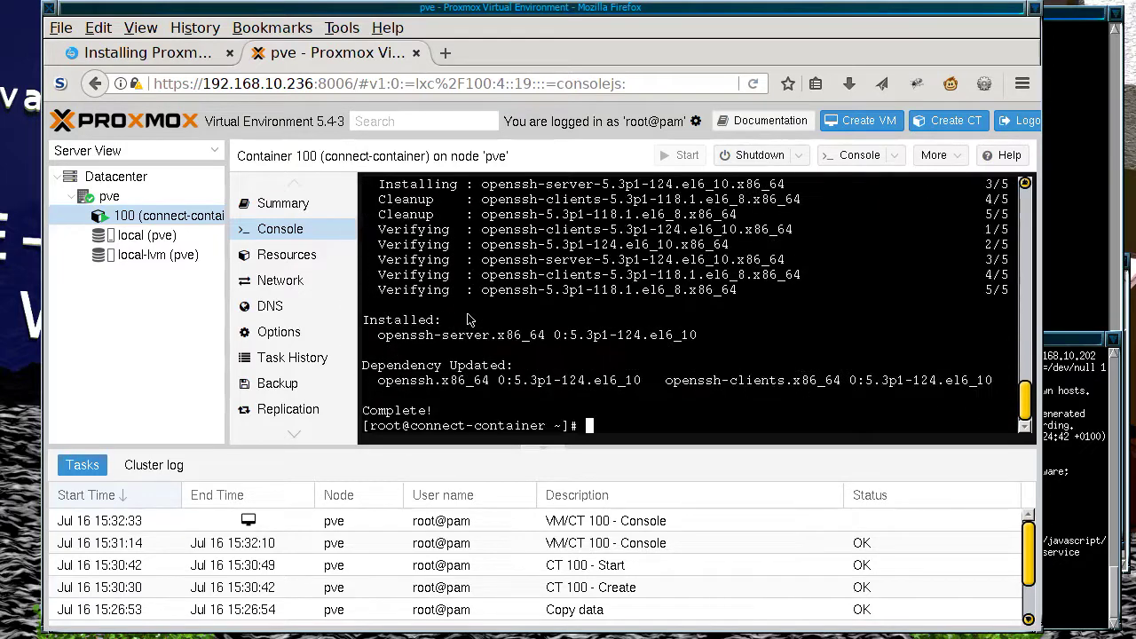
pyautogui.click(189, 55)
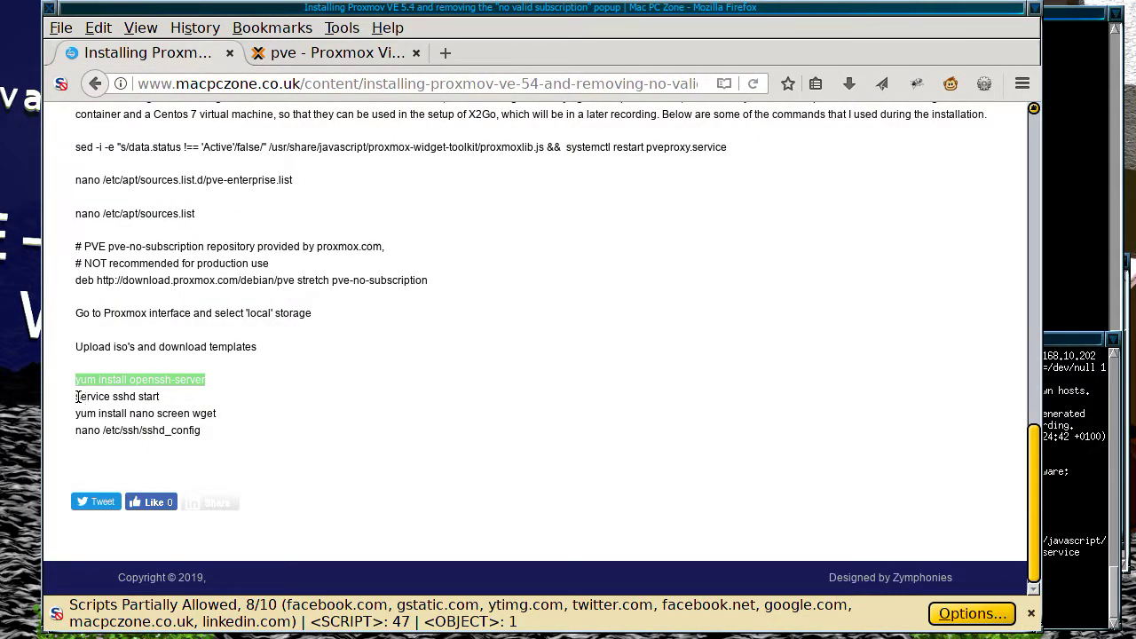
# Step: Start sshd with 'service sshd start', generating its SSH1 RSA host key
pyautogui.moveTo(77, 397); pyautogui.dragTo(183, 394)
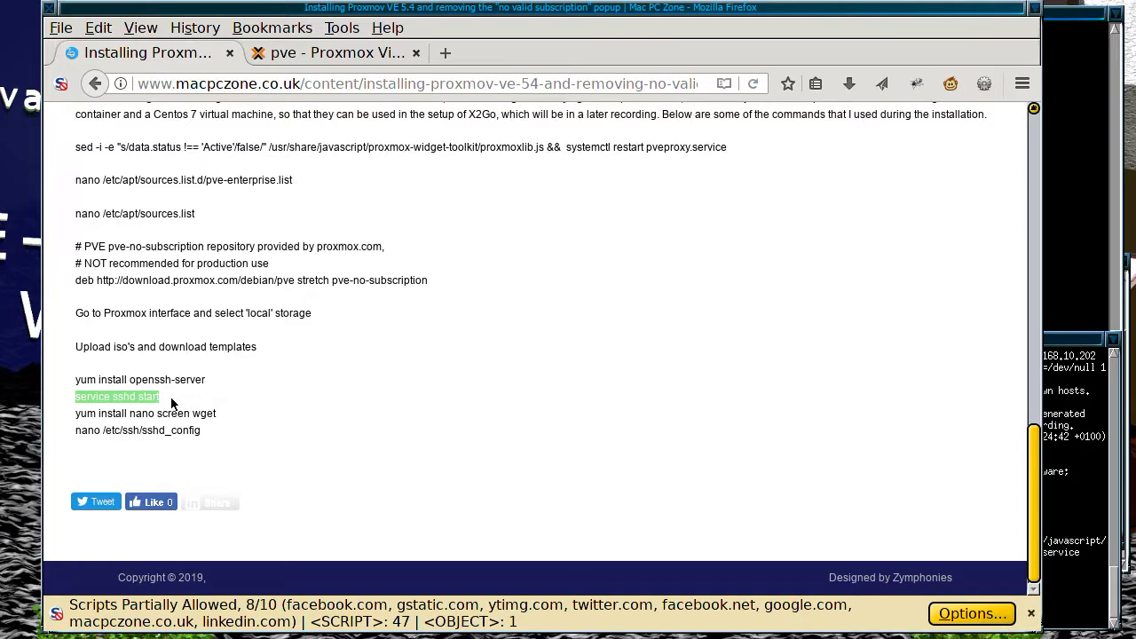
pyautogui.click(340, 53)
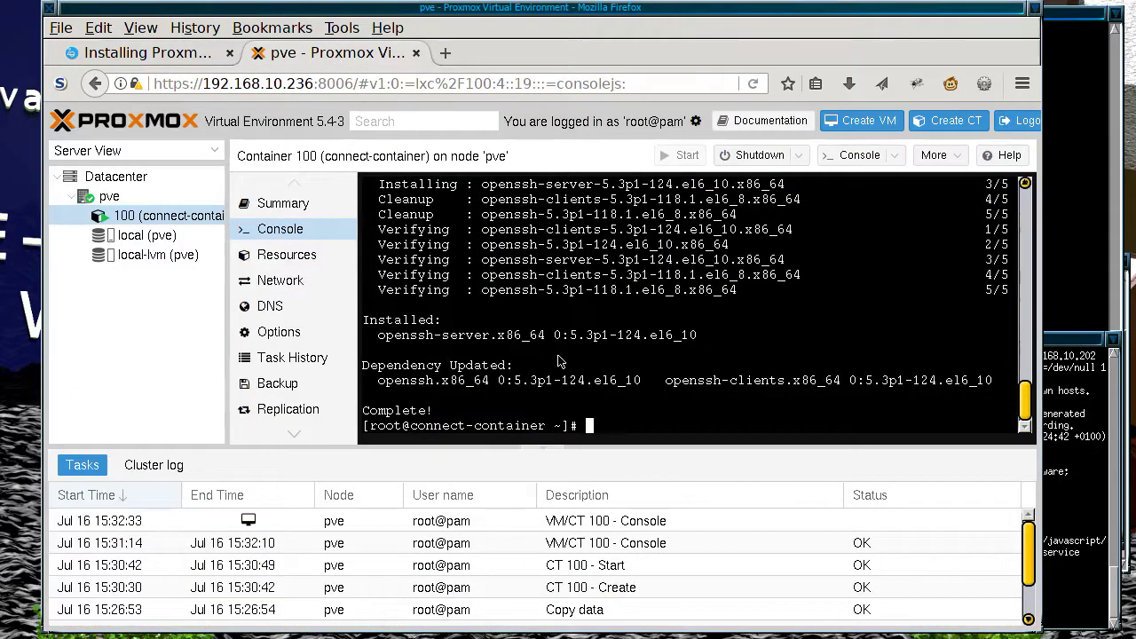
pyautogui.rightClick(596, 423)
pyautogui.click(648, 495)
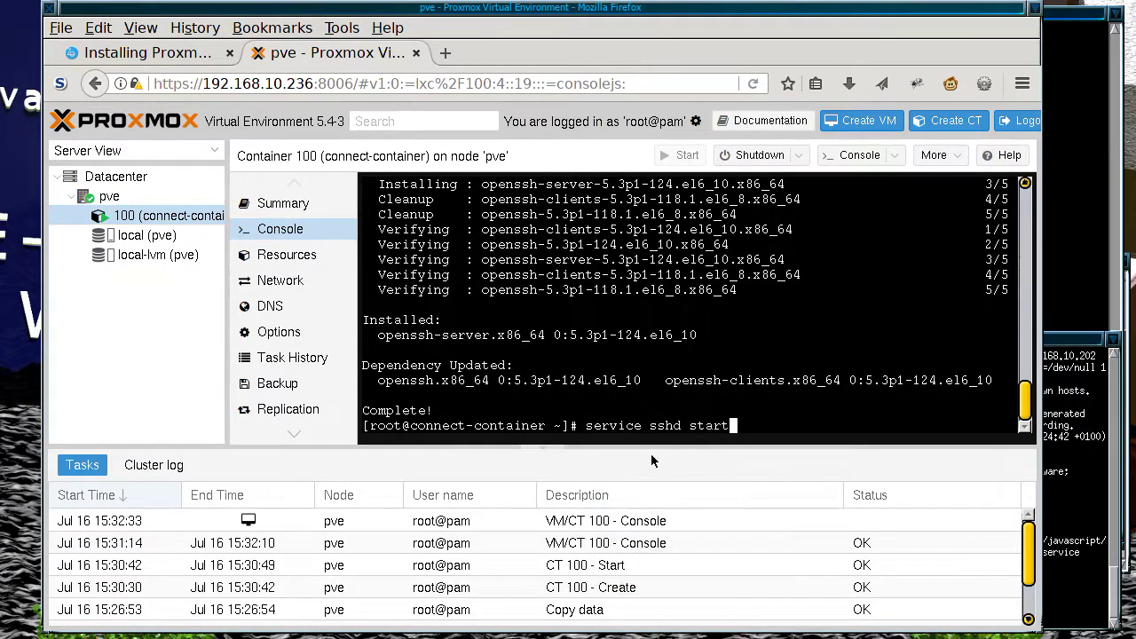
pyautogui.press('Return')
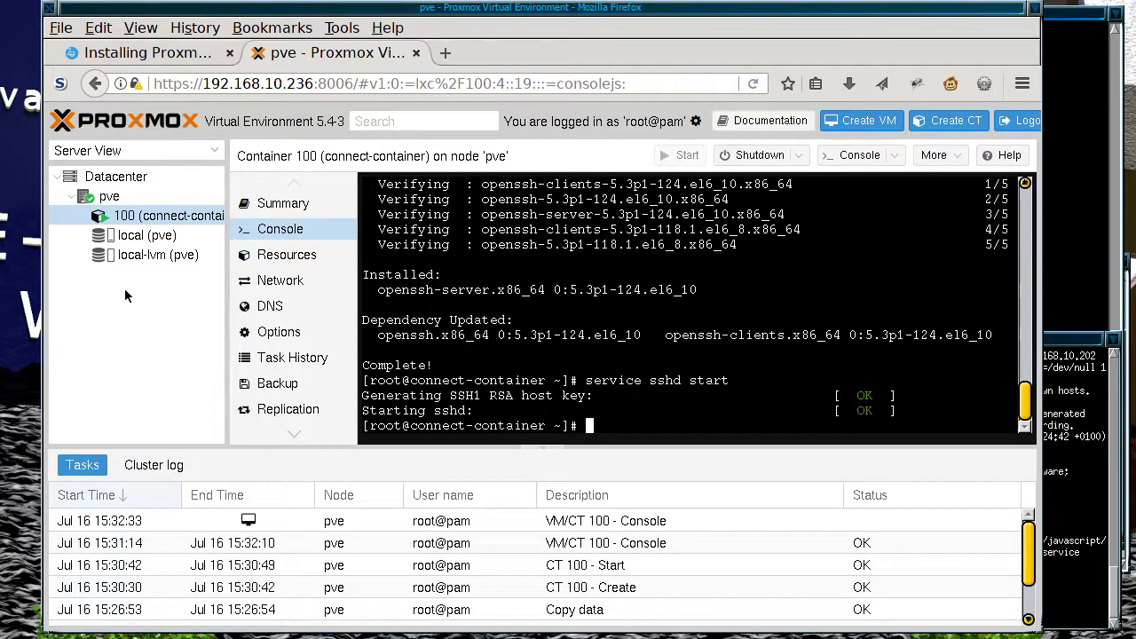
# Step: Bring the 'yum install nano screen wget' line from the article over to the console
pyautogui.click(181, 54)
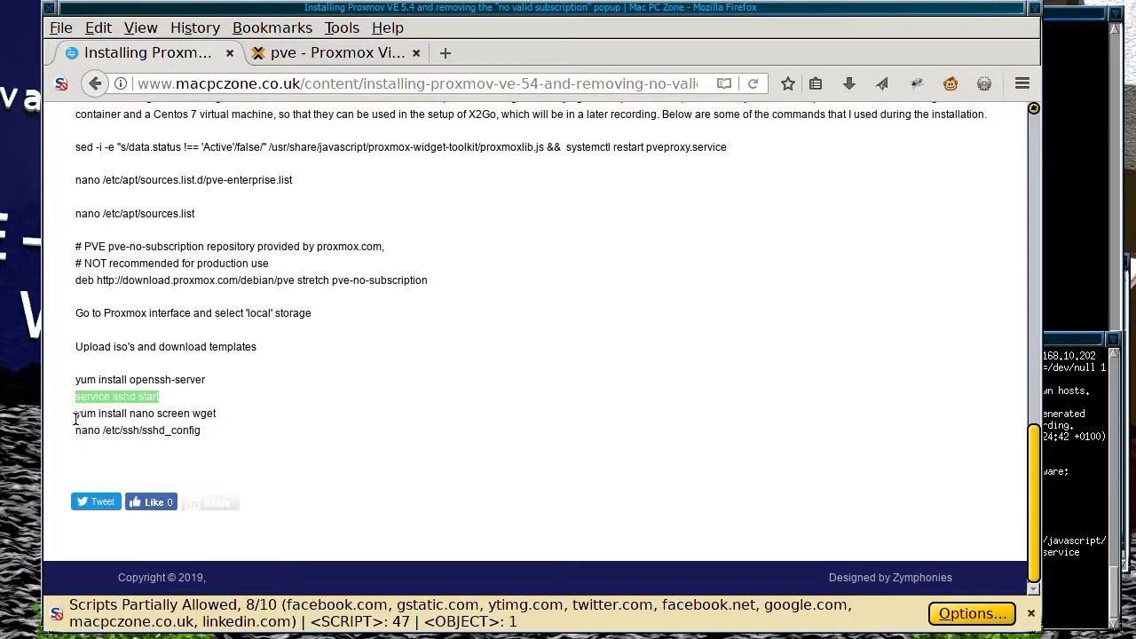
pyautogui.moveTo(76, 417); pyautogui.dragTo(229, 417)
pyautogui.hotkey('ctrl', 'c')
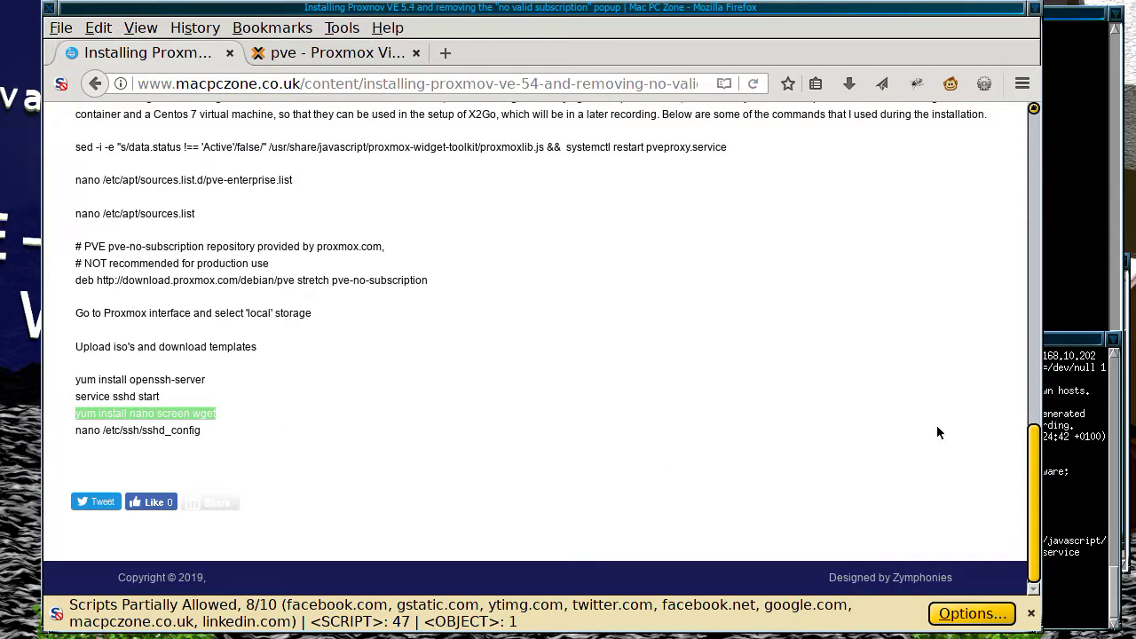
pyautogui.click(360, 60)
pyautogui.rightClick(568, 258)
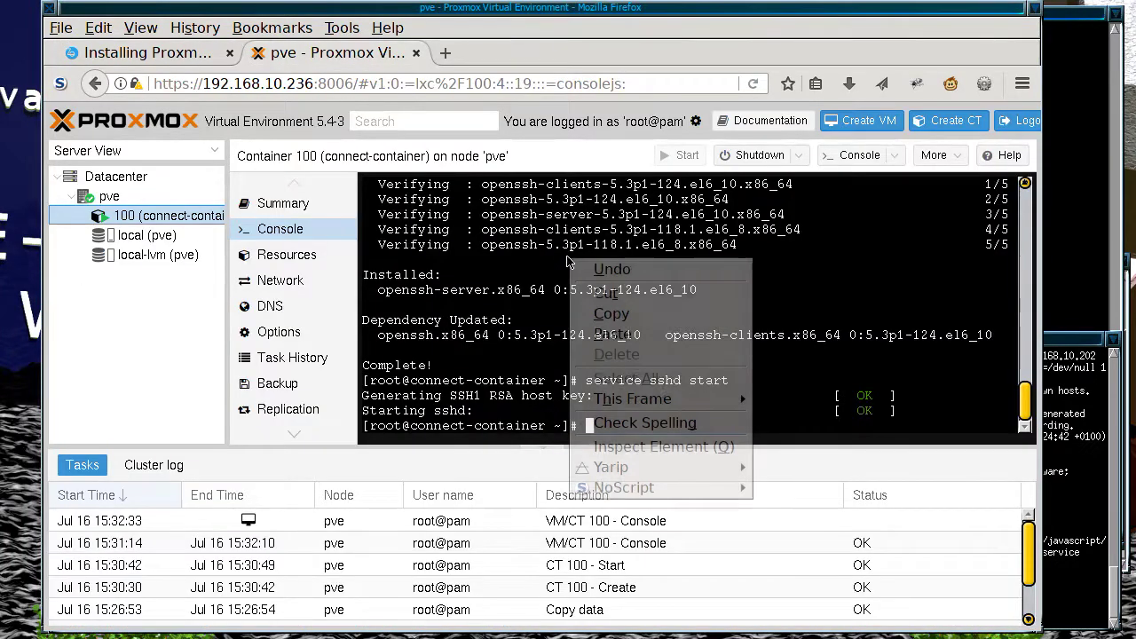
# Step: Paste and run 'yum install nano screen wget' at the container prompt
pyautogui.click(646, 336)
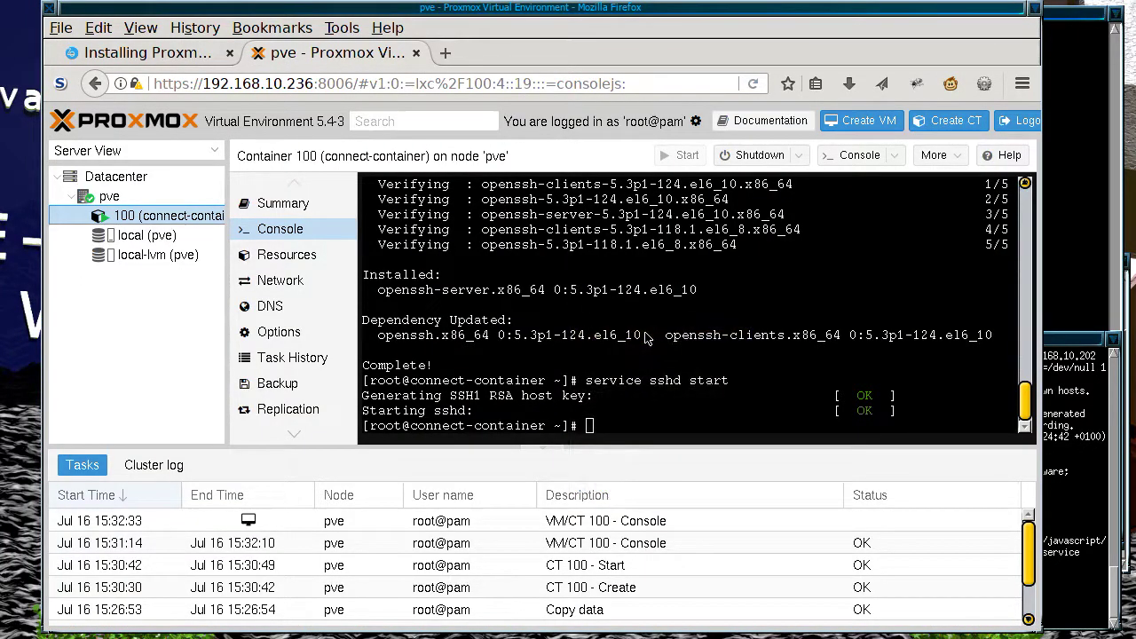
pyautogui.rightClick(649, 378)
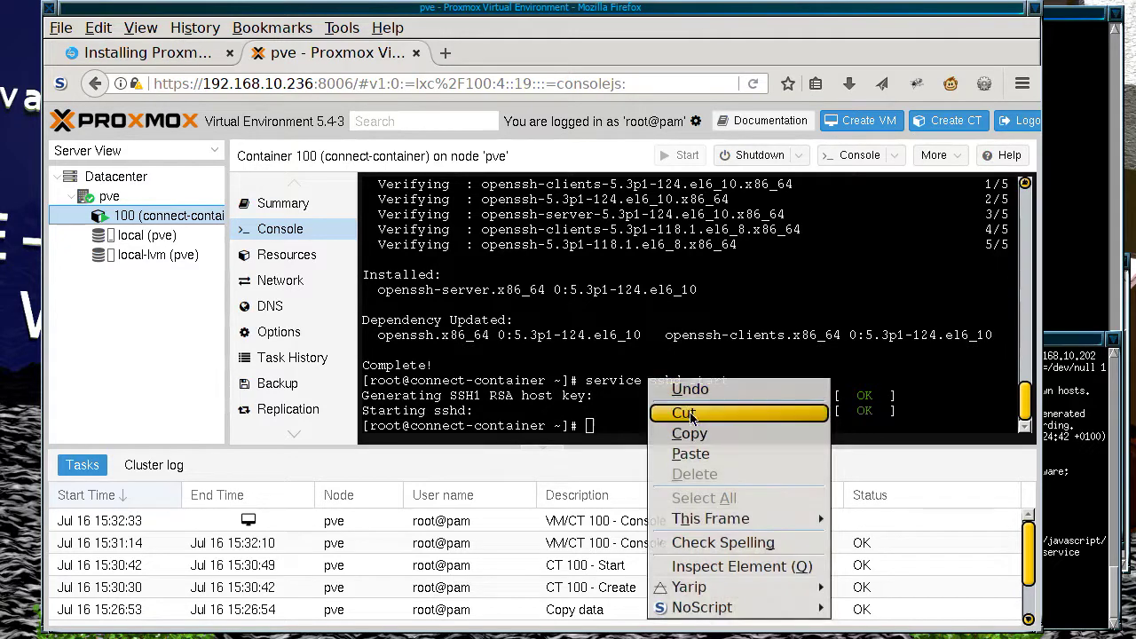
pyautogui.click(706, 457)
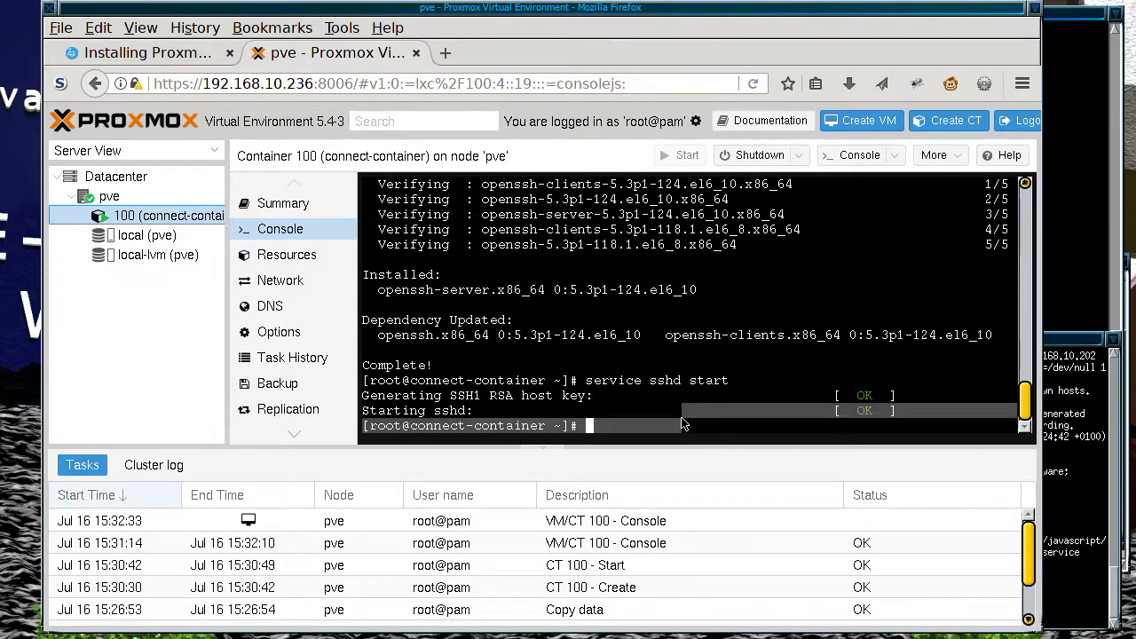
pyautogui.click(637, 425)
pyautogui.rightClick(632, 424)
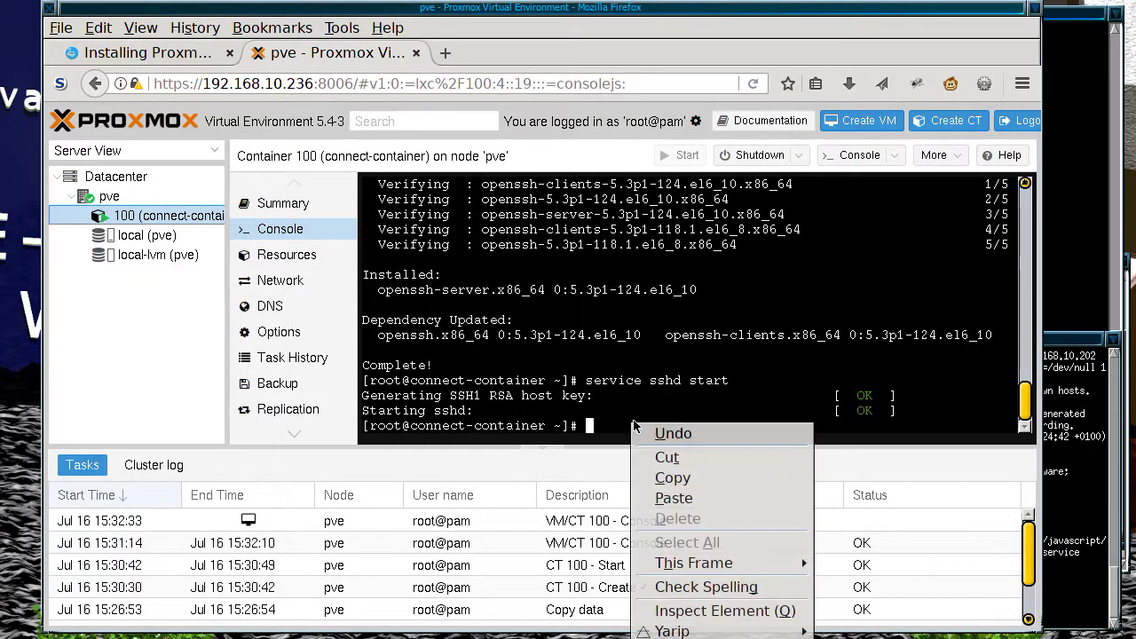
pyautogui.click(690, 497)
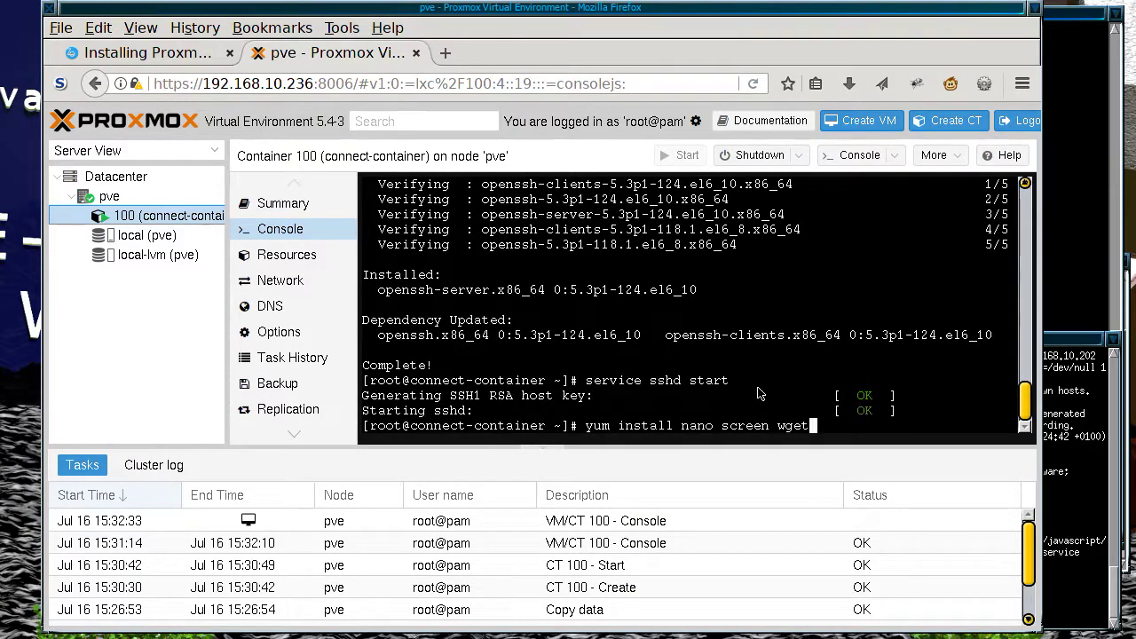
pyautogui.press('Return')
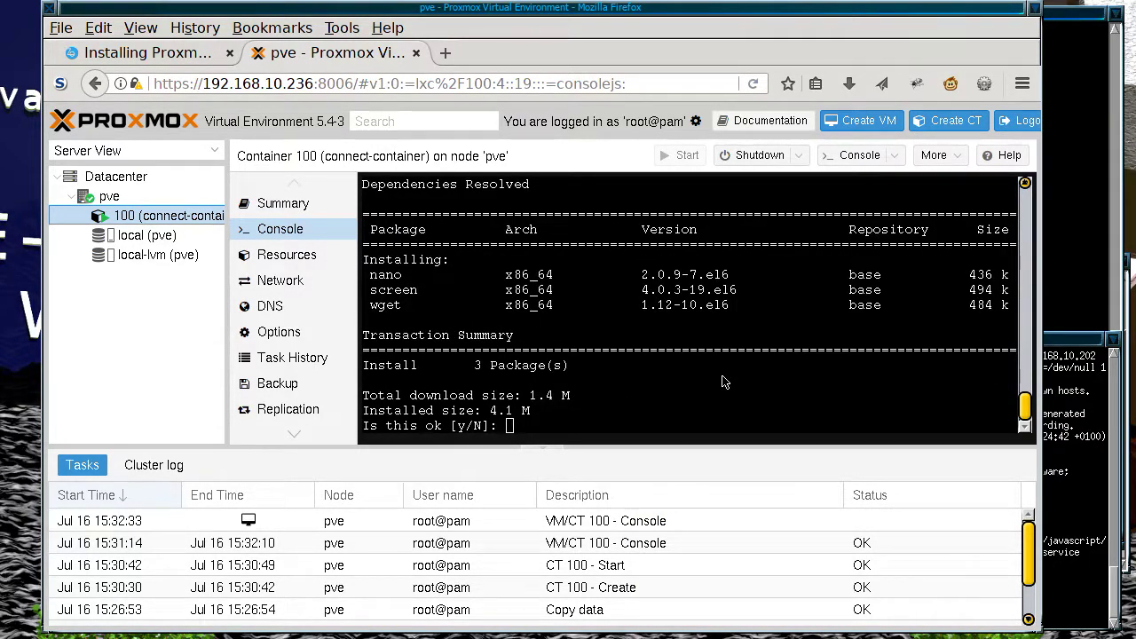
# Step: Confirm with y so nano, screen and wget finish installing
pyautogui.click(667, 393)
pyautogui.write('y')
pyautogui.press('Return')
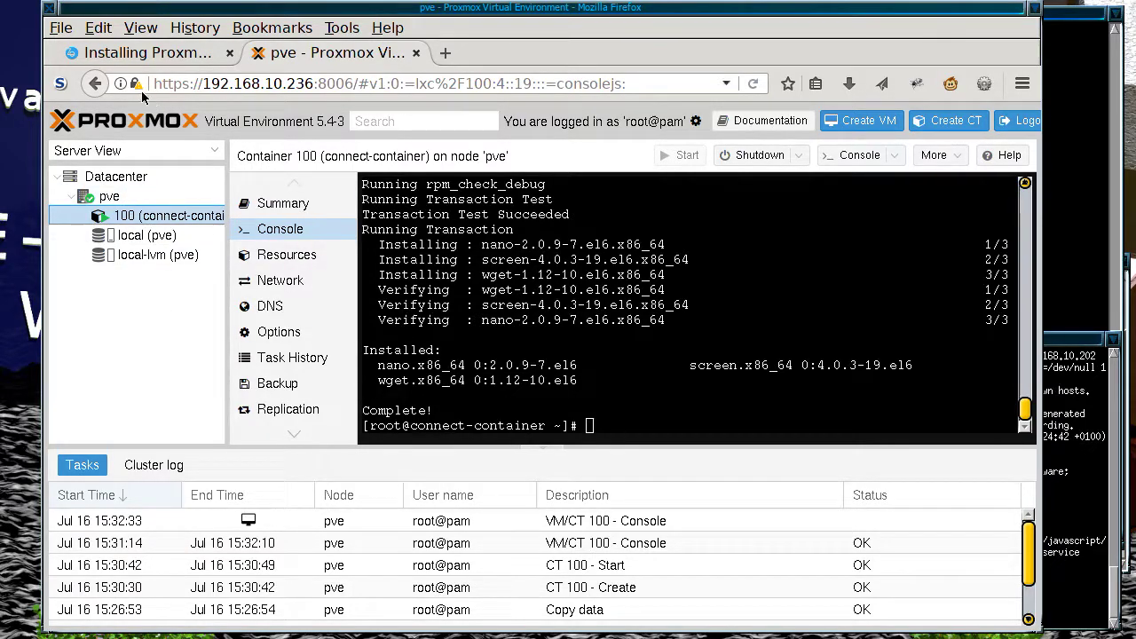
pyautogui.click(142, 54)
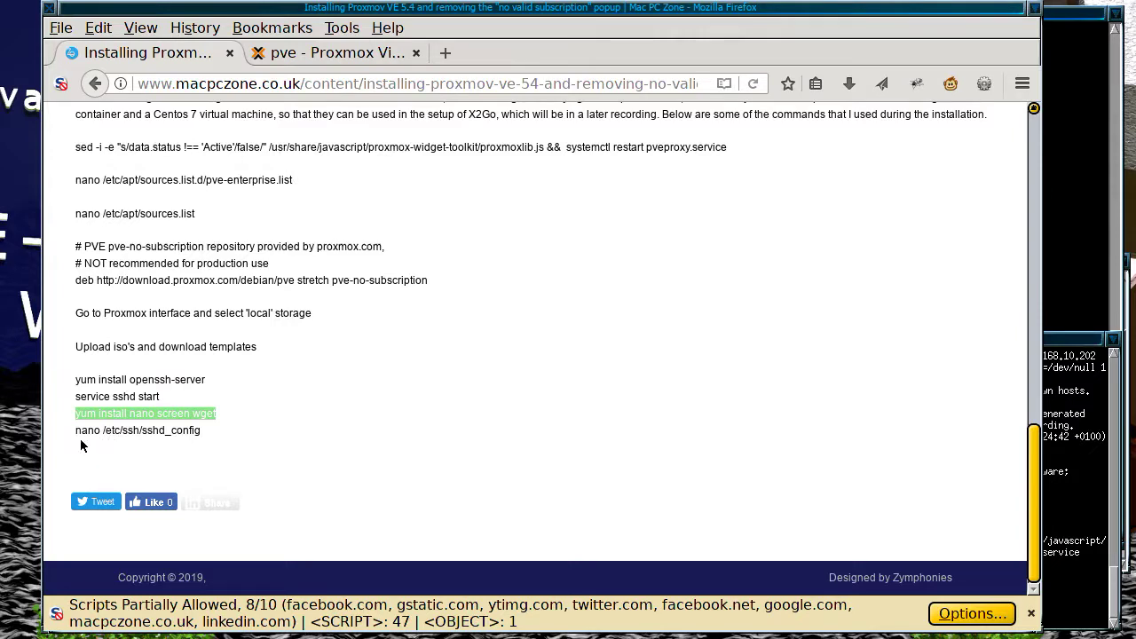
# Step: Copy and run 'nano /etc/ssh/sshd_config', opening the 138-line file in nano
pyautogui.moveTo(78, 432); pyautogui.dragTo(219, 438)
pyautogui.rightClick(173, 433)
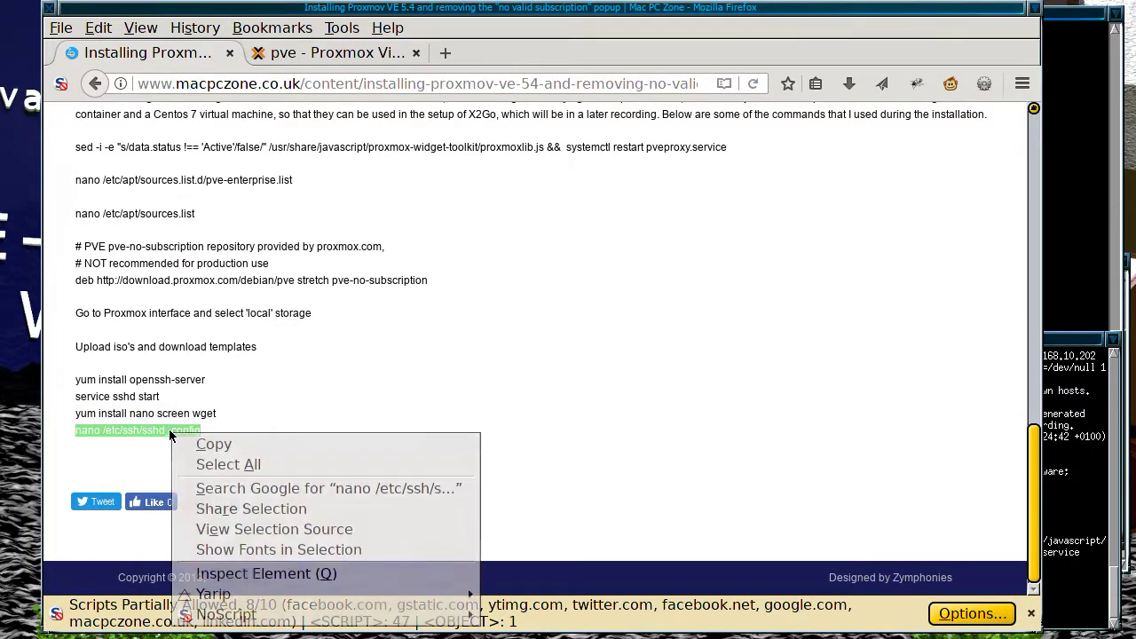
pyautogui.click(246, 445)
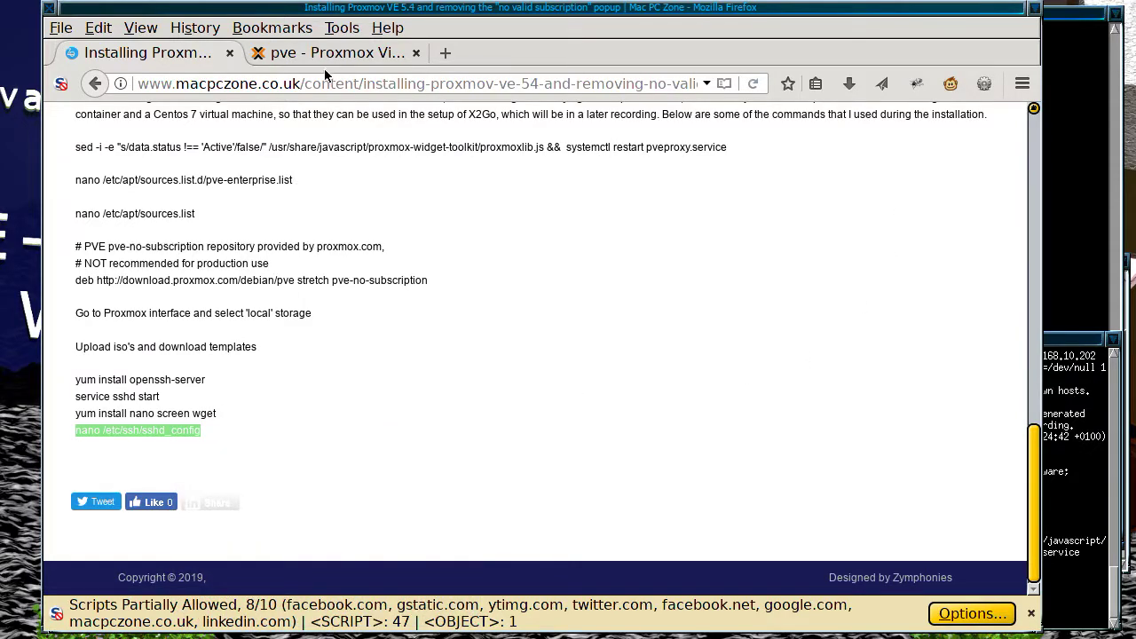
pyautogui.click(330, 57)
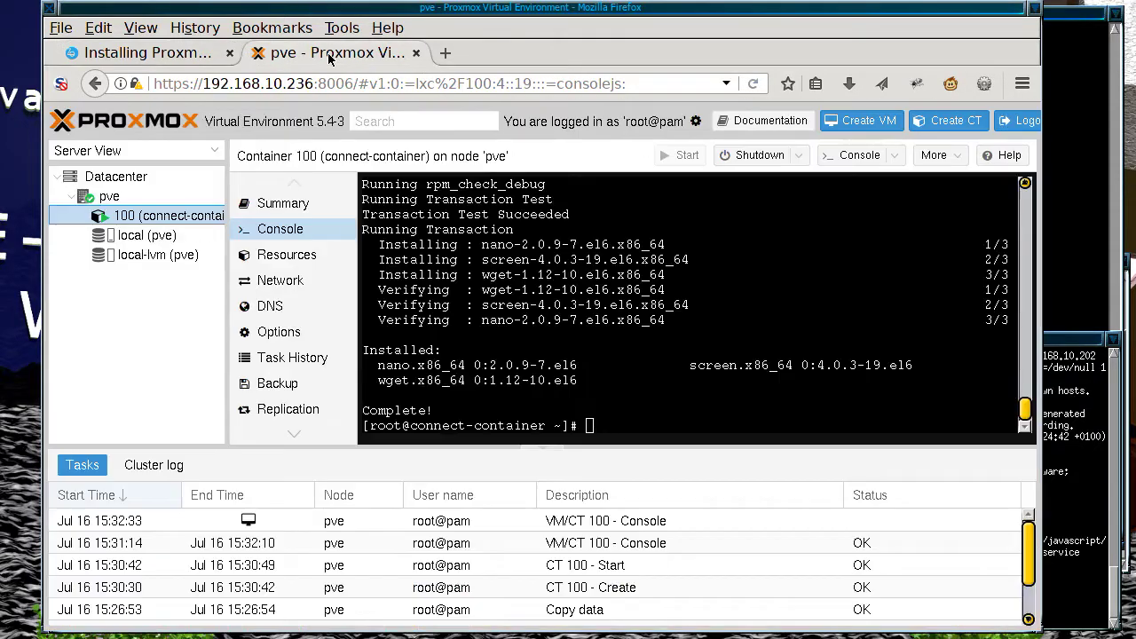
pyautogui.rightClick(618, 378)
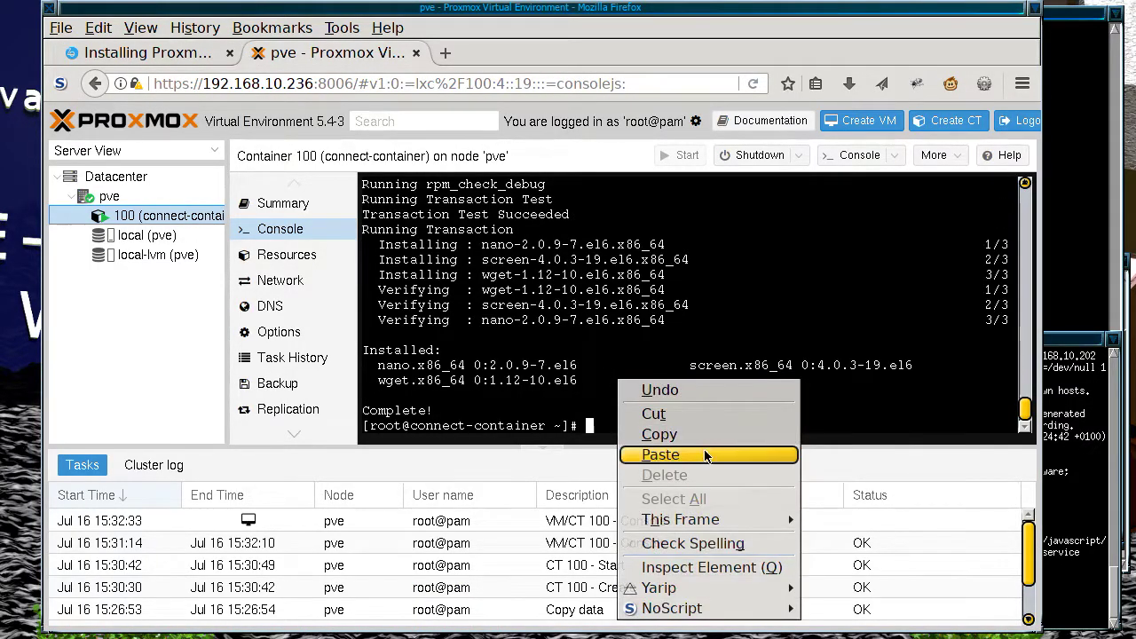
pyautogui.click(705, 455)
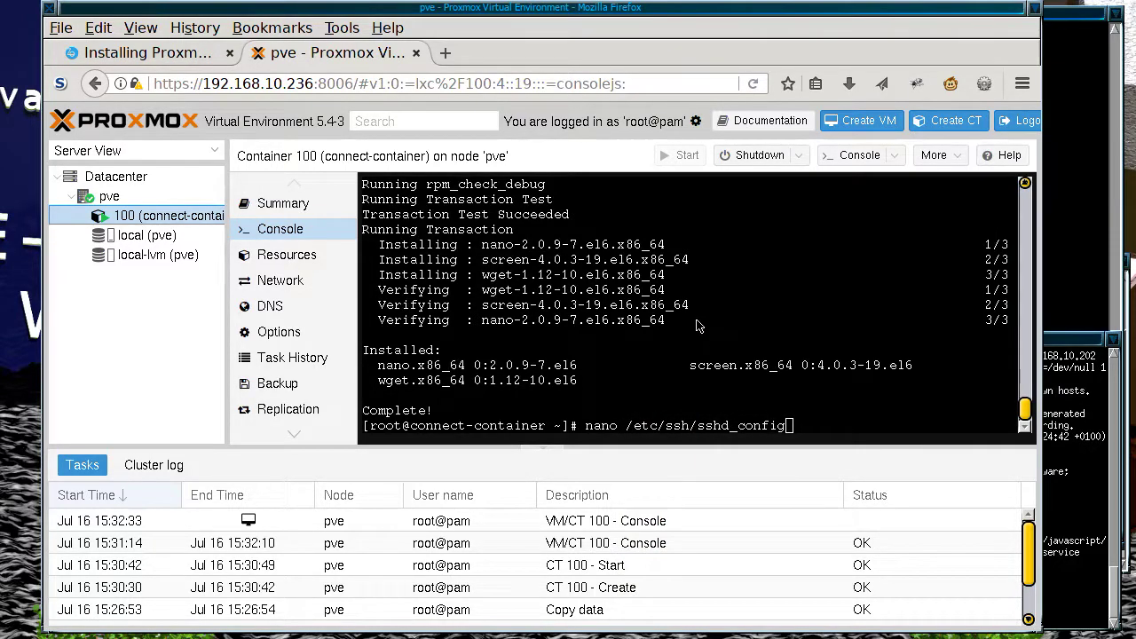
pyautogui.press('Return')
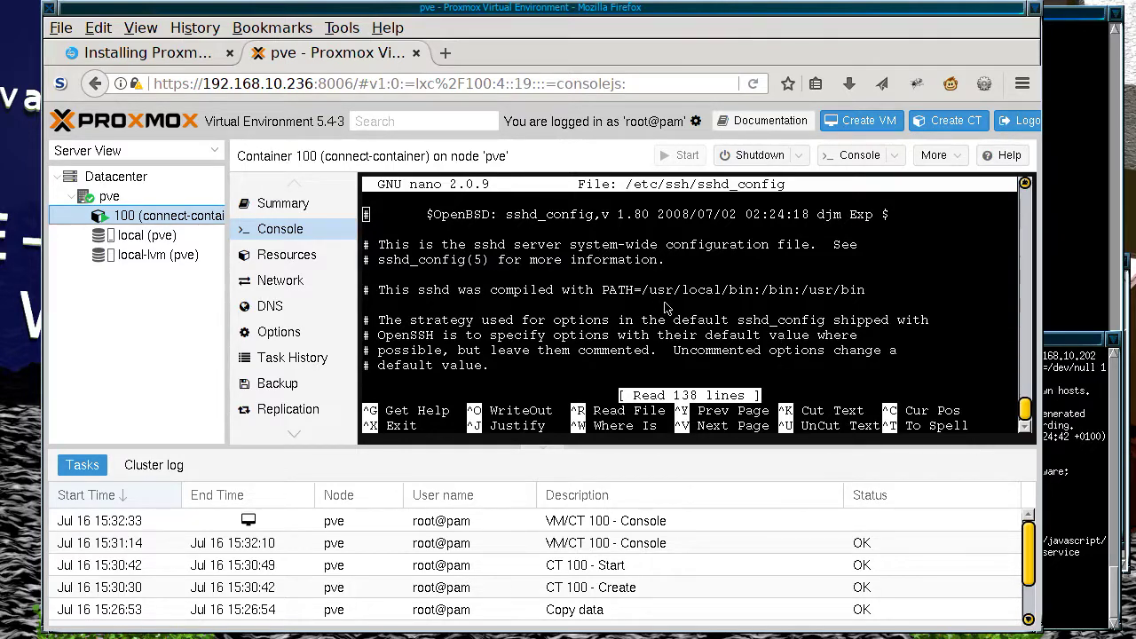
# Step: Show the cluster log entries, then go back to container 100's console editor
pyautogui.press('Down')
pyautogui.press('Down')
pyautogui.press('Down')
pyautogui.press('Down')
pyautogui.press('Down')
pyautogui.press('Down')
pyautogui.press('Down')
pyautogui.press('Down')
pyautogui.press('Down')
pyautogui.press('Down')
pyautogui.press('Down')
pyautogui.press('Down')
pyautogui.press('Down')
pyautogui.press('Down')
pyautogui.press('Down')
pyautogui.press('Down')
pyautogui.press('Down')
pyautogui.press('Down')
pyautogui.press('Down')
pyautogui.press('Down')
pyautogui.press('Down')
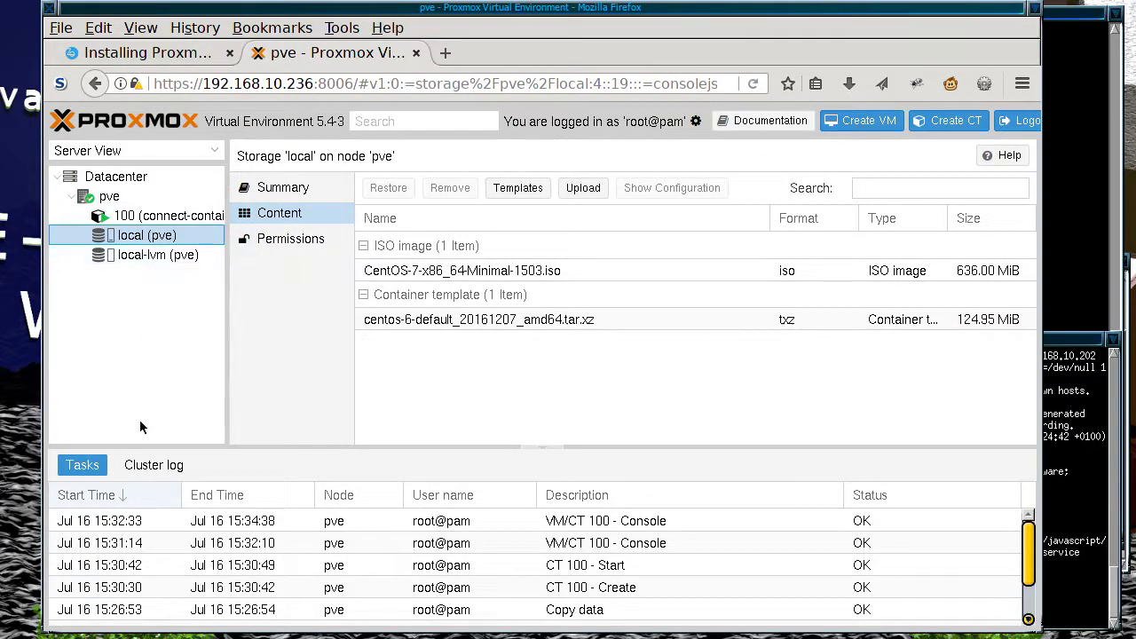
pyautogui.click(165, 464)
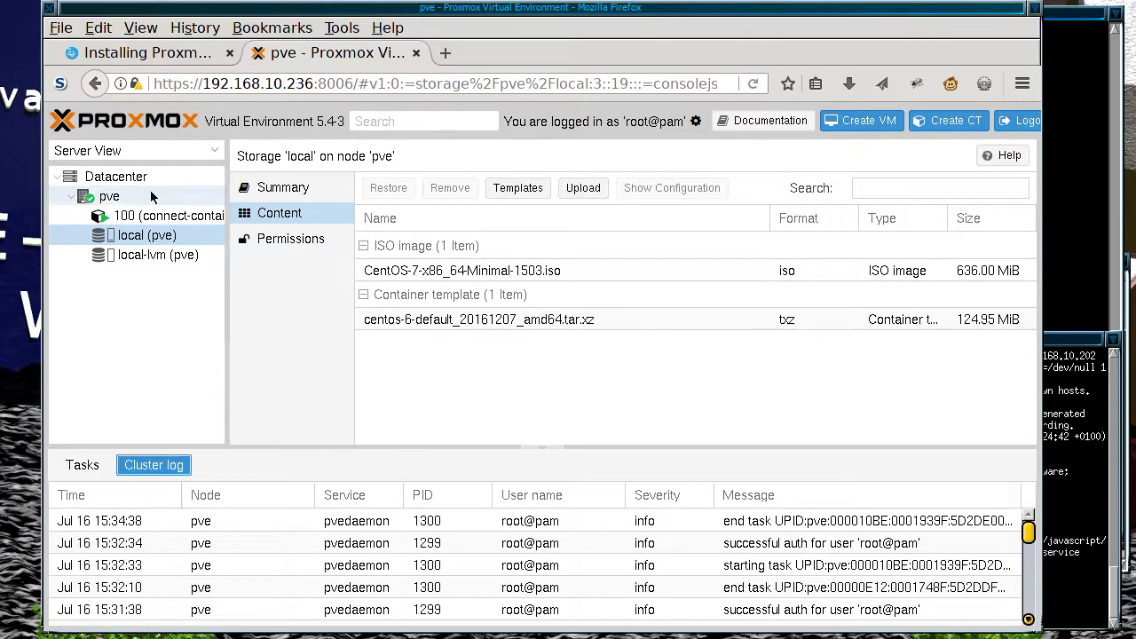
pyautogui.click(168, 219)
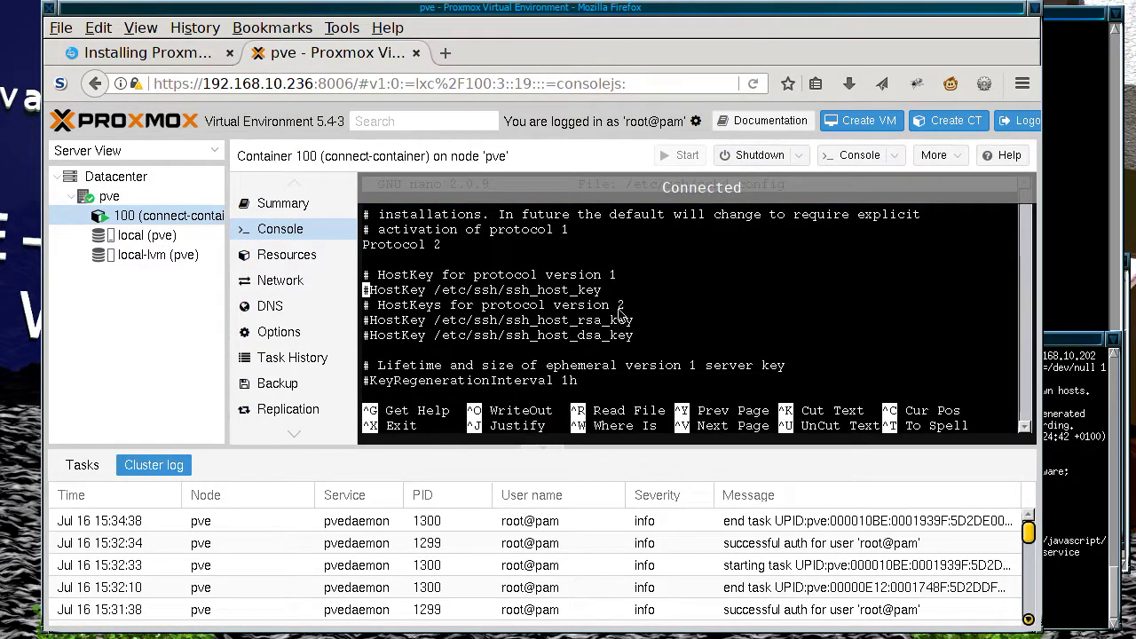
# Step: Move through sshd_config down to the forwarding section around GatewayPorts
pyautogui.press('Down')
pyautogui.press('Down')
pyautogui.press('Down')
pyautogui.press('Down')
pyautogui.press('Down')
pyautogui.press('Down')
pyautogui.press('Down')
pyautogui.press('Down')
pyautogui.press('Down')
pyautogui.press('Down')
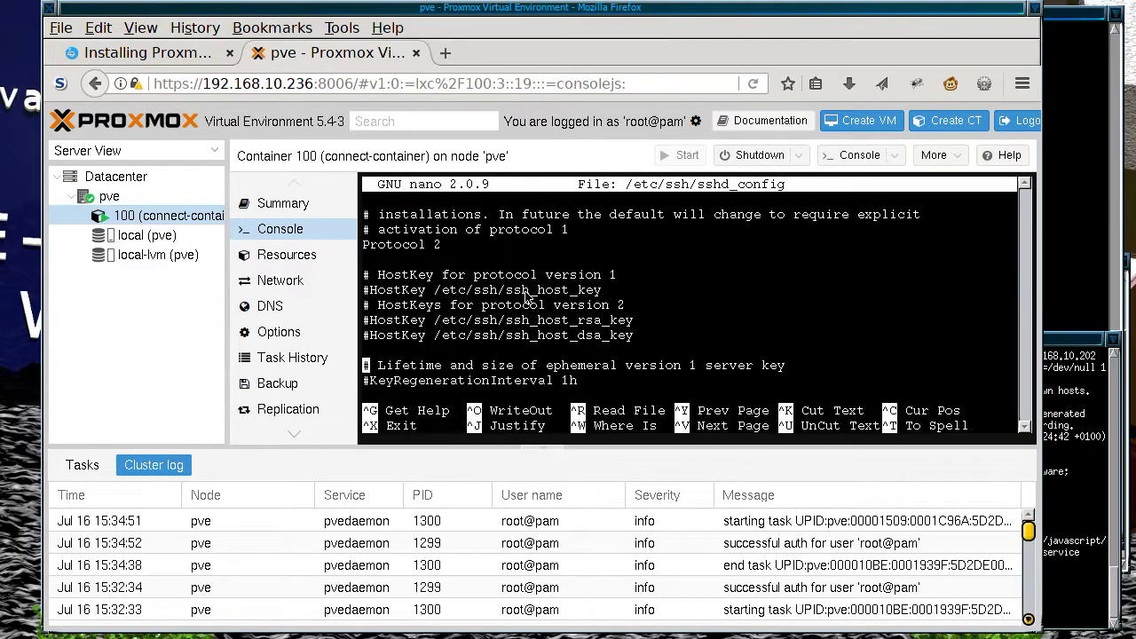
pyautogui.press('Down')
pyautogui.press('Down')
pyautogui.press('Down')
pyautogui.press('Down')
pyautogui.press('Down')
pyautogui.press('Down')
pyautogui.press('Down')
pyautogui.press('Down')
pyautogui.press('Down')
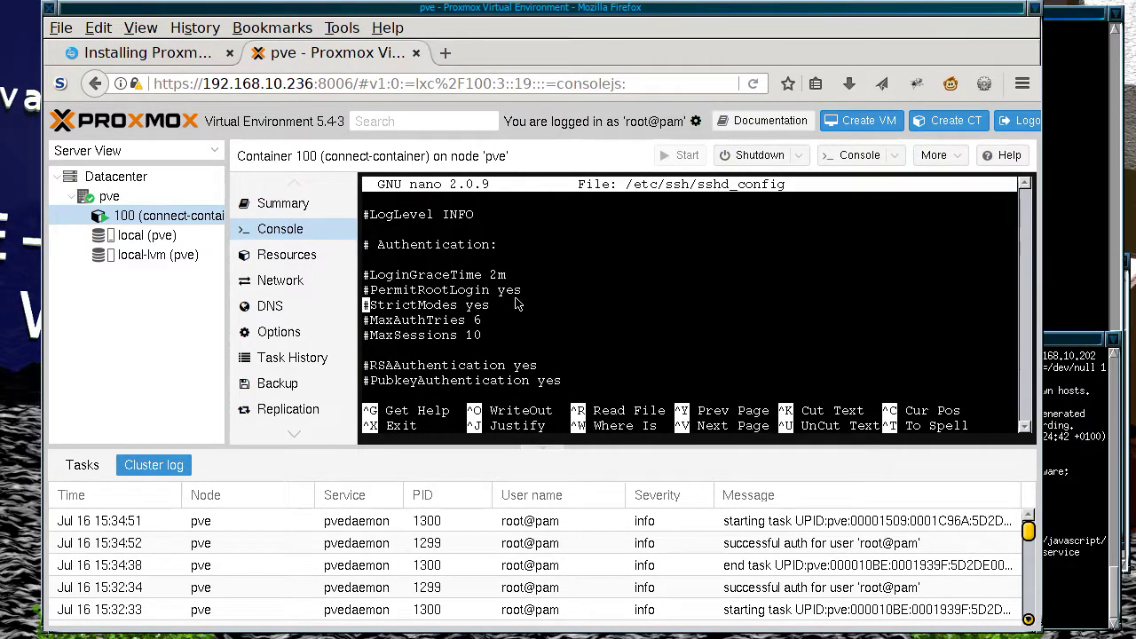
pyautogui.press('Down')
pyautogui.press('Down')
pyautogui.press('Down')
pyautogui.press('Down')
pyautogui.press('Down')
pyautogui.press('Down')
pyautogui.press('Down')
pyautogui.press('Down')
pyautogui.press('Down')
pyautogui.press('Down')
pyautogui.press('Down')
pyautogui.press('Down')
pyautogui.press('Down')
pyautogui.press('Down')
pyautogui.press('Down')
pyautogui.press('Down')
pyautogui.press('Down')
pyautogui.press('Down')
pyautogui.press('Down')
pyautogui.press('Down')
pyautogui.press('Down')
pyautogui.press('Down')
pyautogui.press('Down')
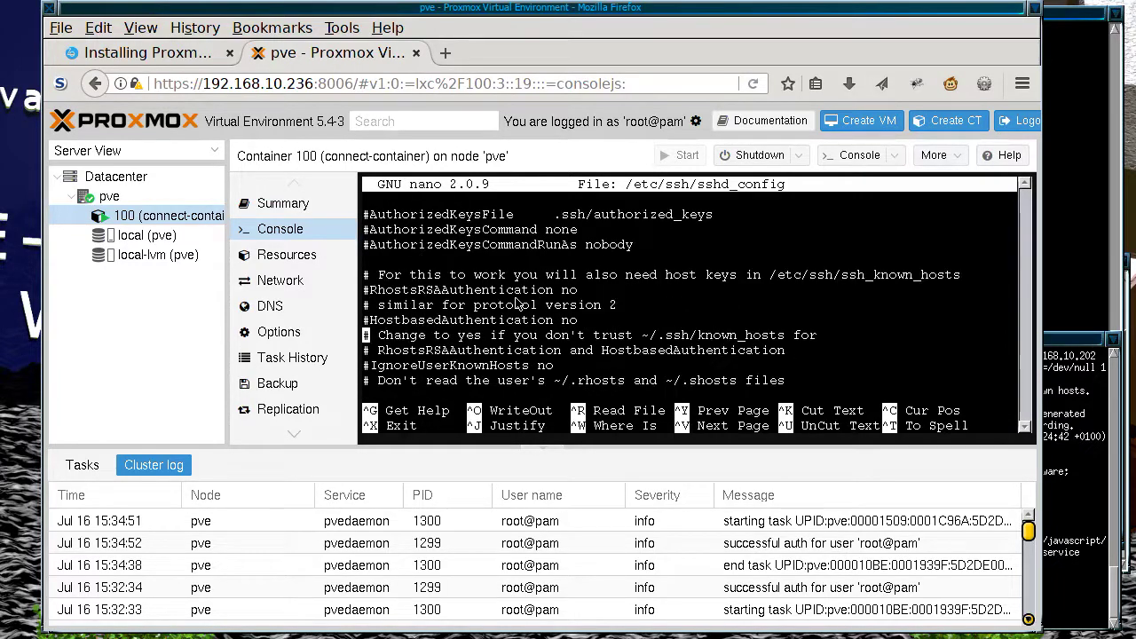
pyautogui.press('Down')
pyautogui.press('Down')
pyautogui.press('Down')
pyautogui.press('Down')
pyautogui.press('Down')
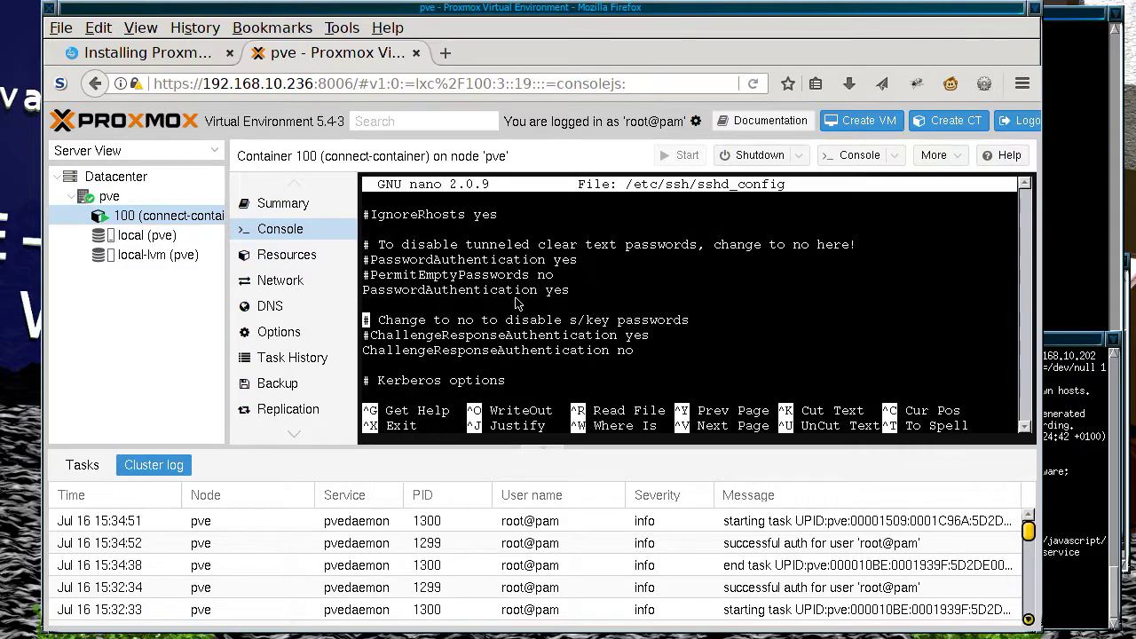
pyautogui.scroll(-5, 517, 304)
pyautogui.scroll(-10, 517, 305)
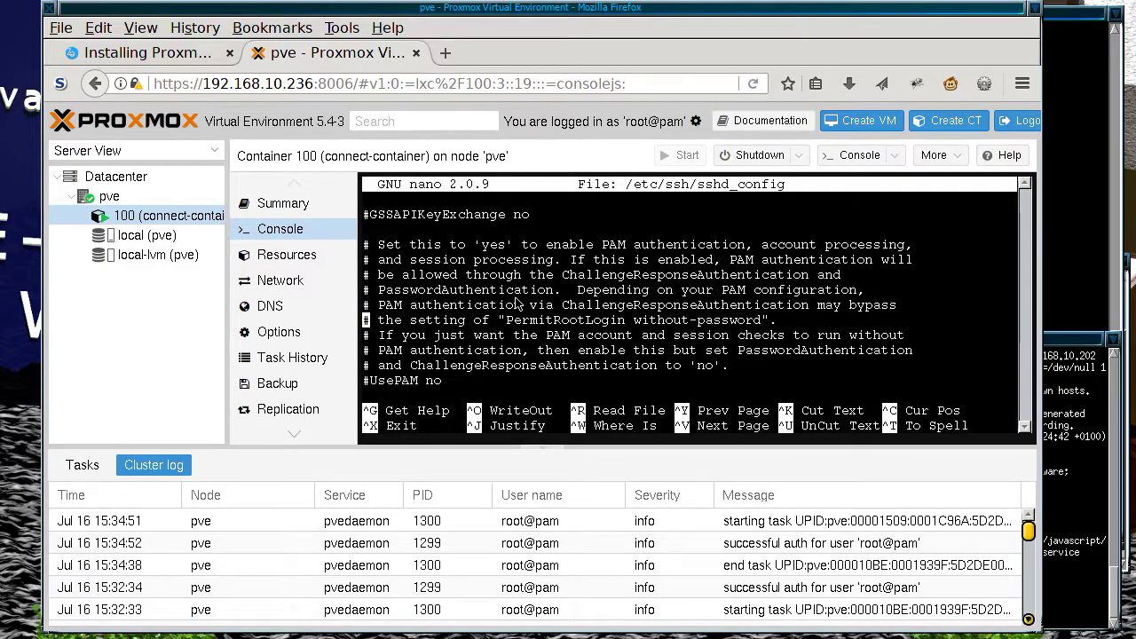
pyautogui.scroll(5, 517, 304)
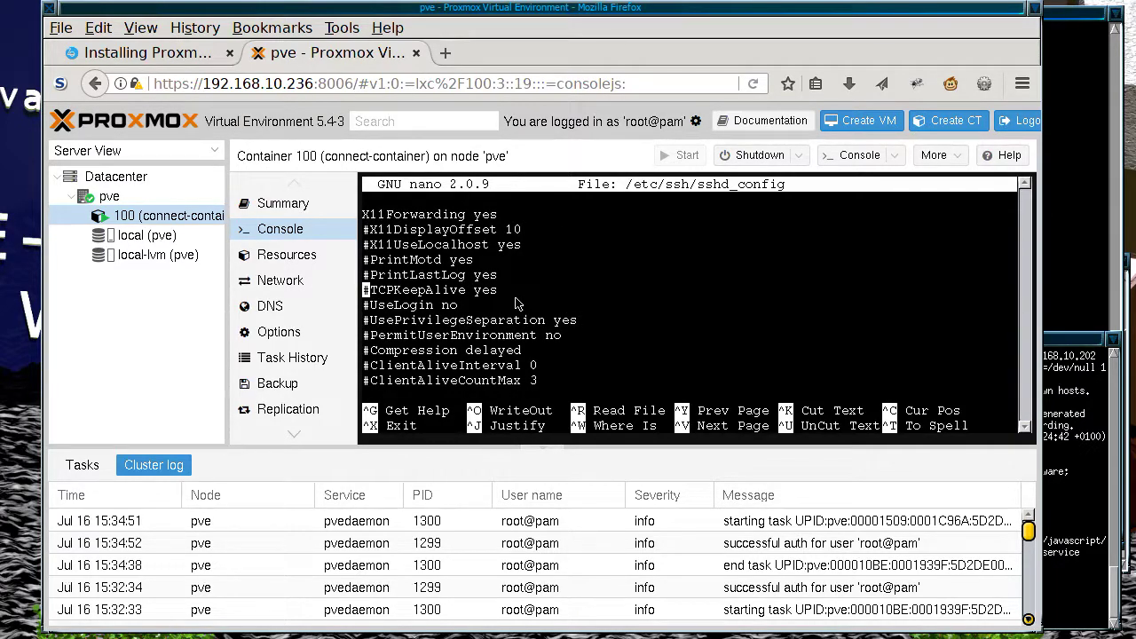
pyautogui.scroll(6, 518, 304)
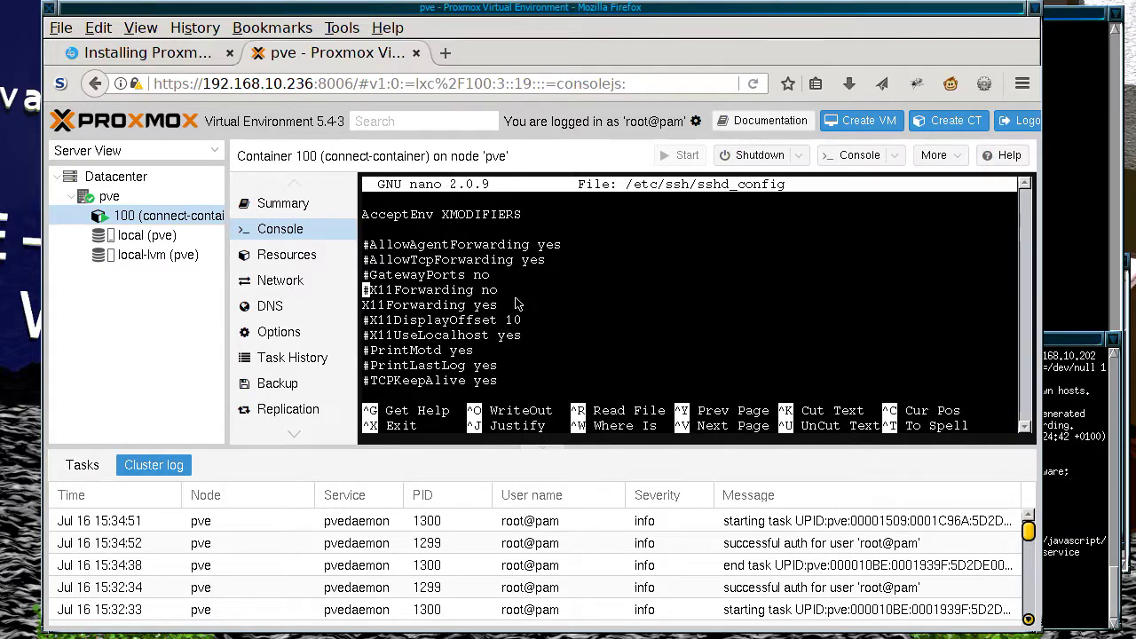
# Step: Change '#GatewayPorts no' to 'GatewayPorts yes'
pyautogui.press('Up')
pyautogui.press('End')
pyautogui.press('BackSpace')
pyautogui.press('BackSpace')
pyautogui.write('yes')
pyautogui.press('Right')
pyautogui.press('Up')
pyautogui.press('Delete')
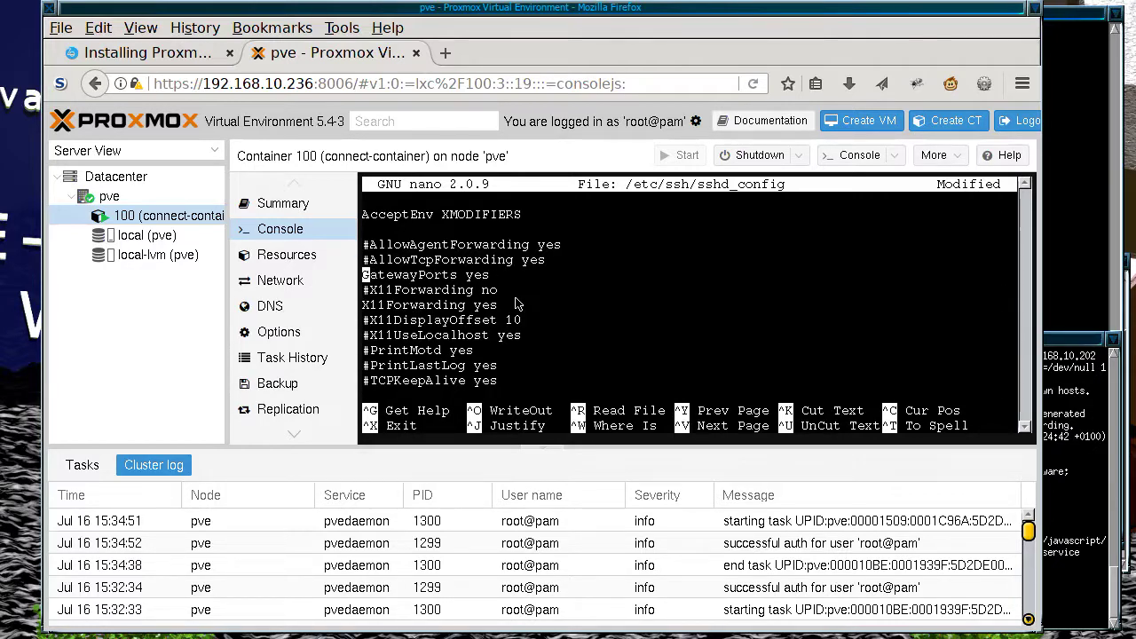
# Step: Change '#PermitTunnel no' to 'PermitTunnel yes'
pyautogui.press('Down')
pyautogui.press('Down')
pyautogui.press('Down')
pyautogui.press('Down')
pyautogui.press('Down')
pyautogui.press('Down')
pyautogui.press('Down')
pyautogui.press('Down')
pyautogui.press('Down')
pyautogui.press('Down')
pyautogui.press('Down')
pyautogui.press('Down')
pyautogui.press('Down')
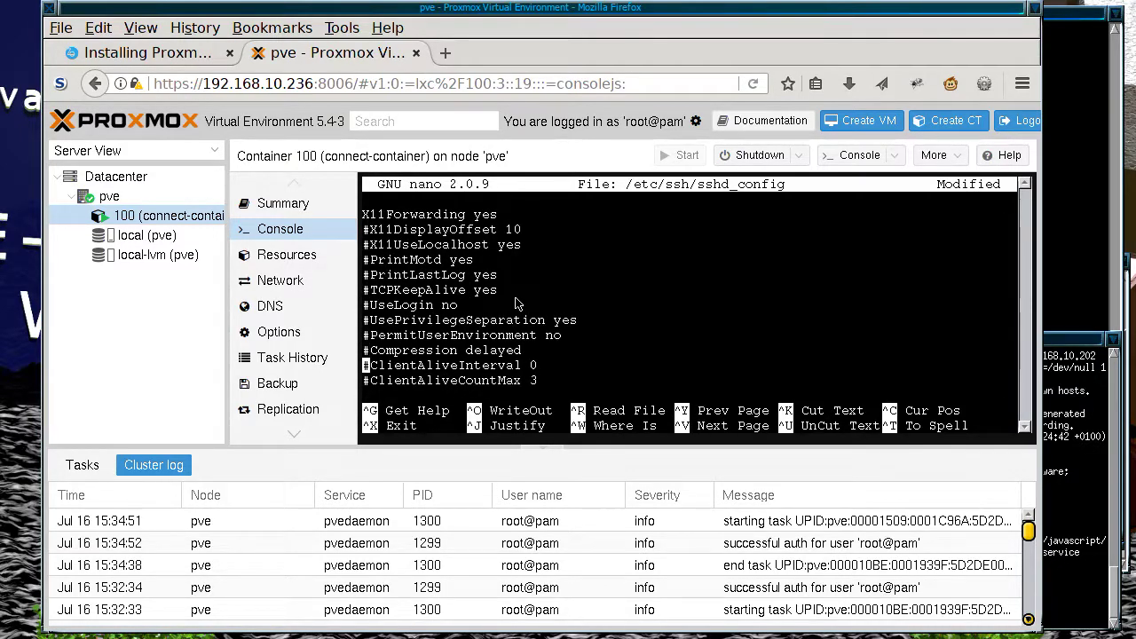
pyautogui.press('Down')
pyautogui.press('Down')
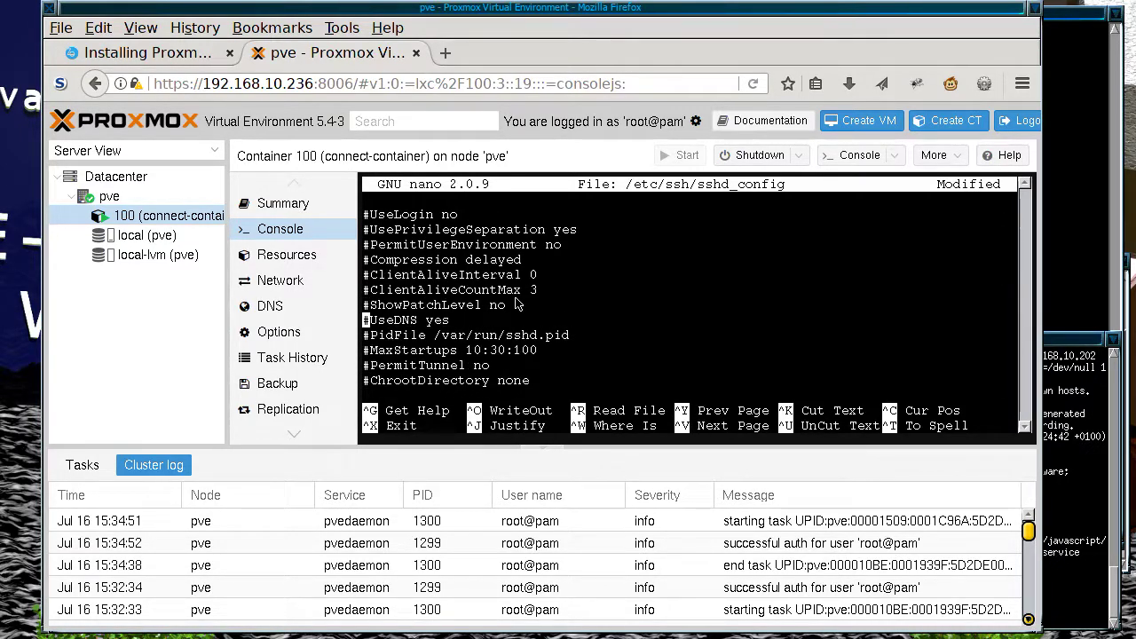
pyautogui.press('Down')
pyautogui.press('Down')
pyautogui.press('Down')
pyautogui.press('Right')
pyautogui.press('BackSpace')
pyautogui.press('End')
pyautogui.press('BackSpace')
pyautogui.press('BackSpace')
pyautogui.write('yes')
# Step: Save sshd_config (138 lines written) and exit nano
pyautogui.hotkey('ctrl', 'o')
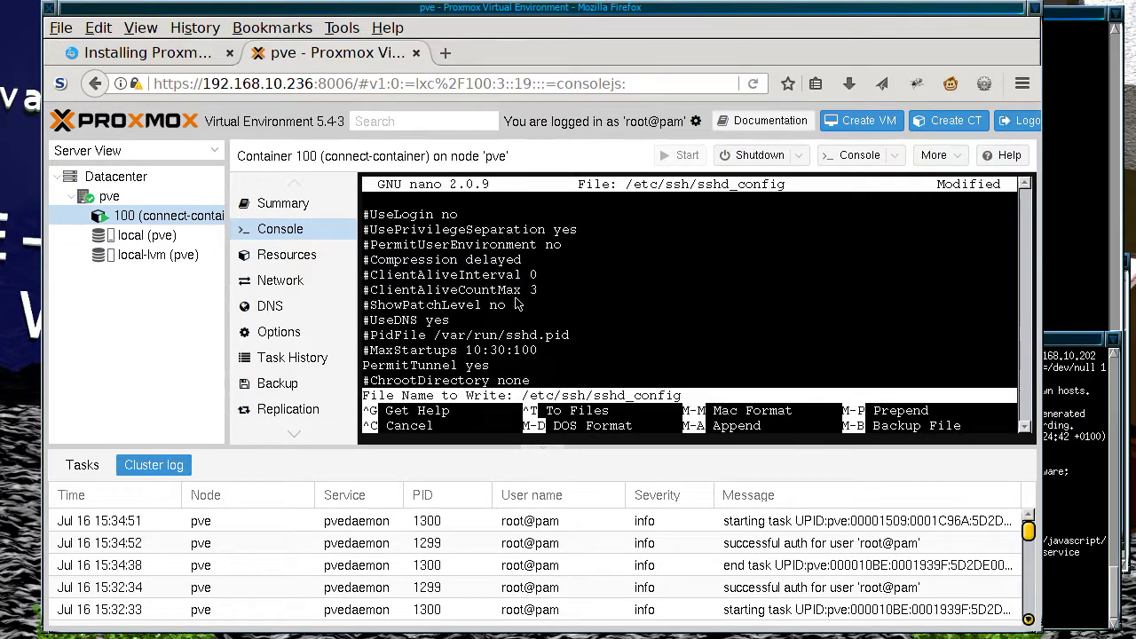
pyautogui.press('Return')
pyautogui.hotkey('ctrl', 'x')
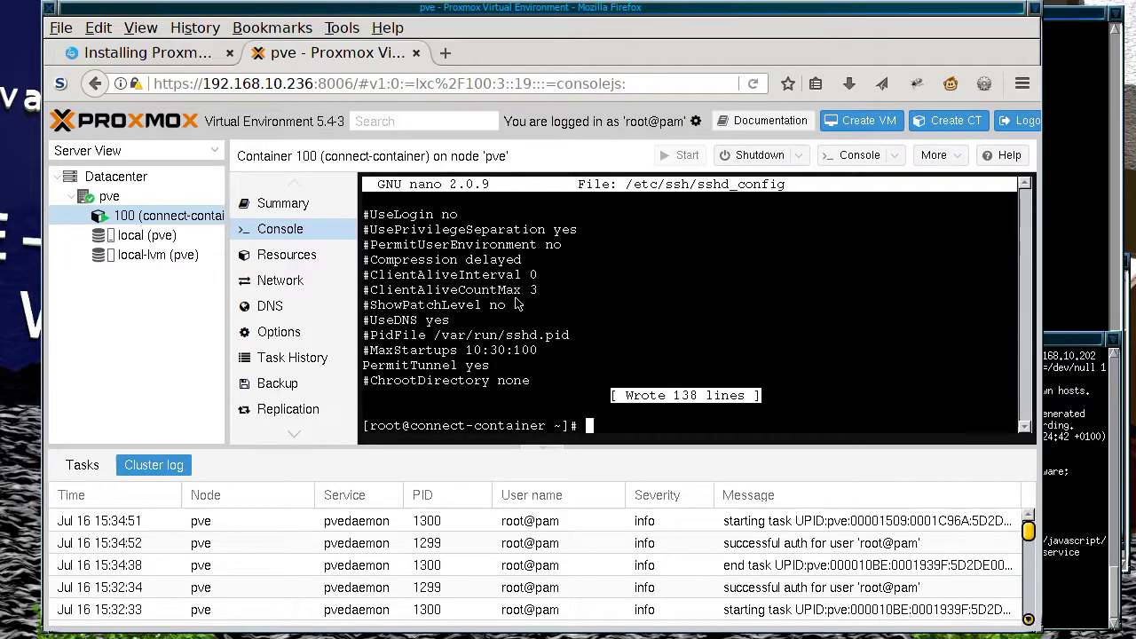
# Step: Restart sshd with 'service sshd restart', with stop and start both OK
pyautogui.press('Up')
pyautogui.press('Up')
pyautogui.press('Up')
pyautogui.press('Left')
pyautogui.press('Left')
pyautogui.press('Left')
pyautogui.press('Left')
pyautogui.write('re')
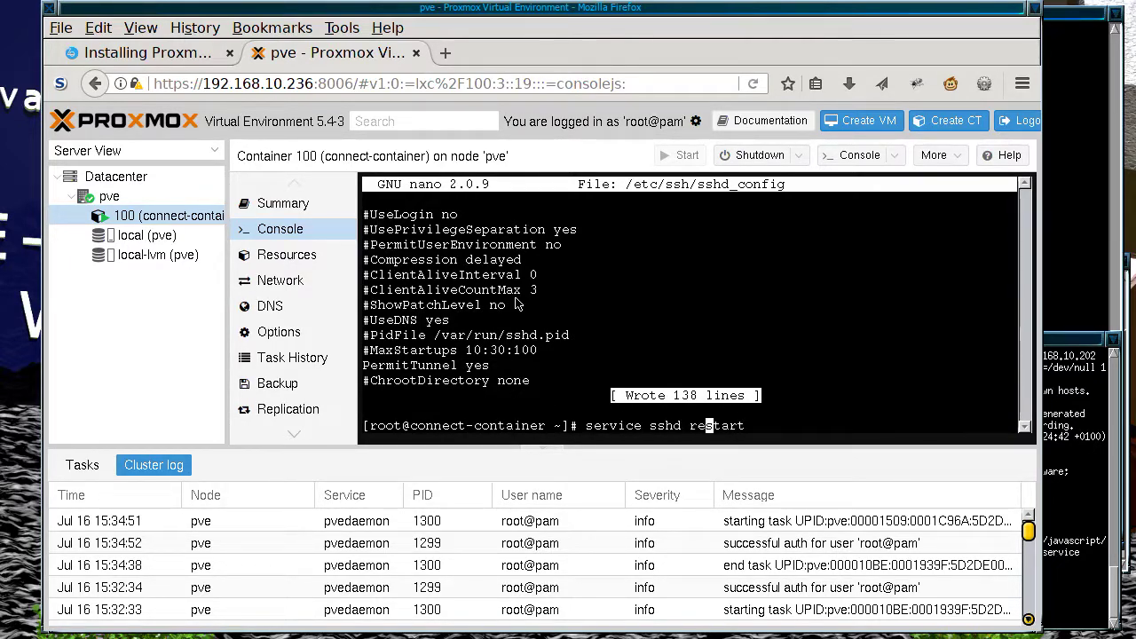
pyautogui.press('Return')
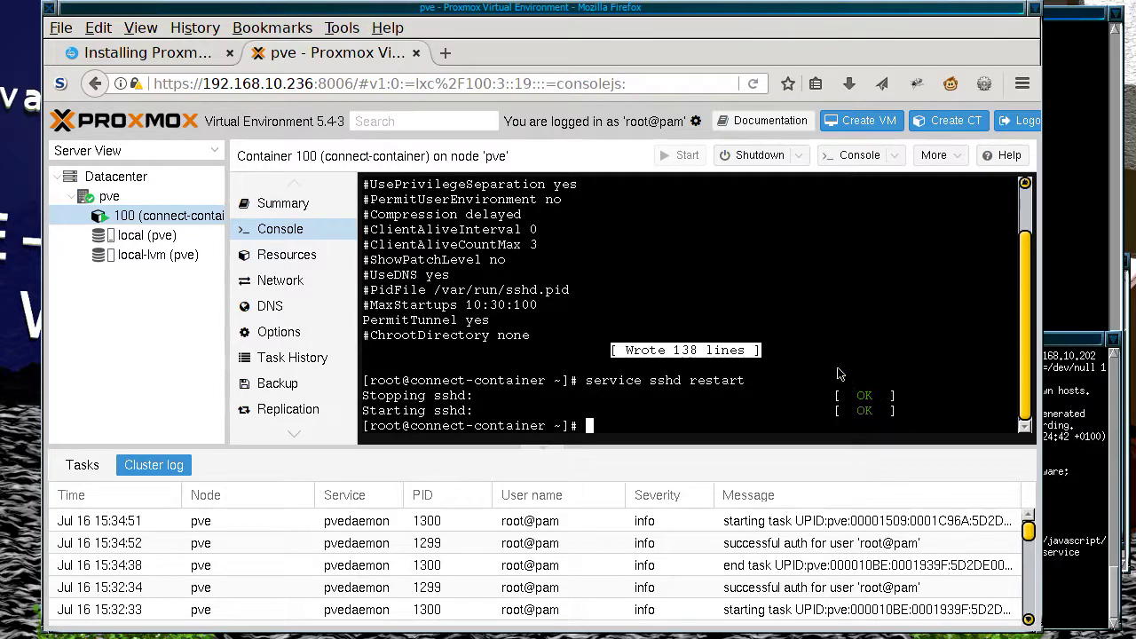
# Step: Rerun ifconfig from history, showing eth0 at 192.168.10.134
pyautogui.press('Up')
pyautogui.press('Up')
pyautogui.press('Up')
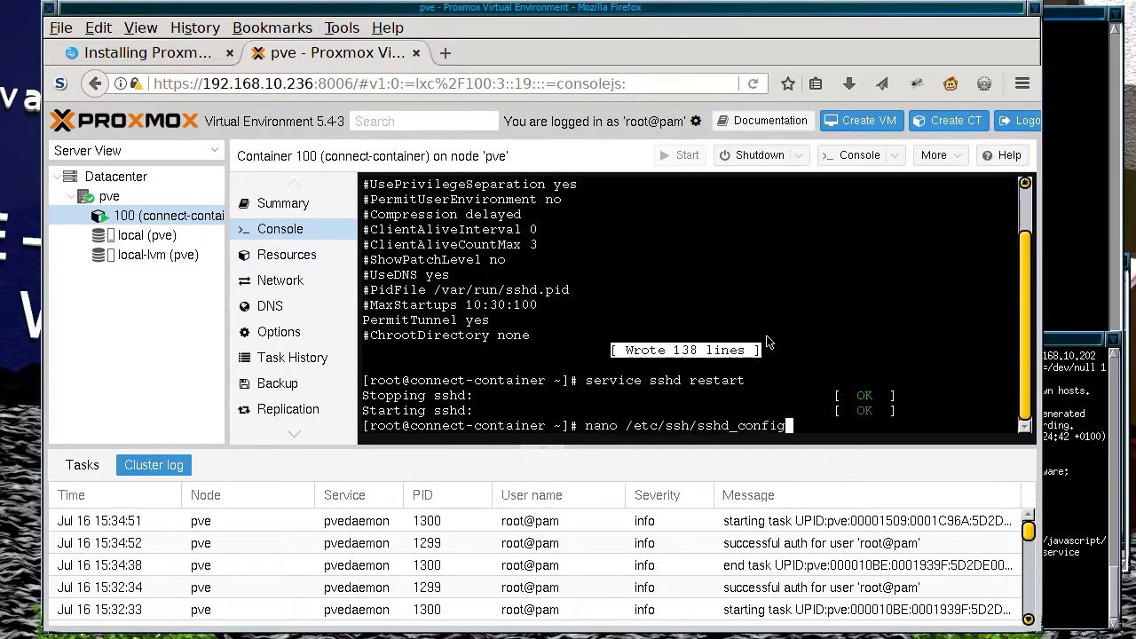
pyautogui.press('Up')
pyautogui.press('Up')
pyautogui.press('Up')
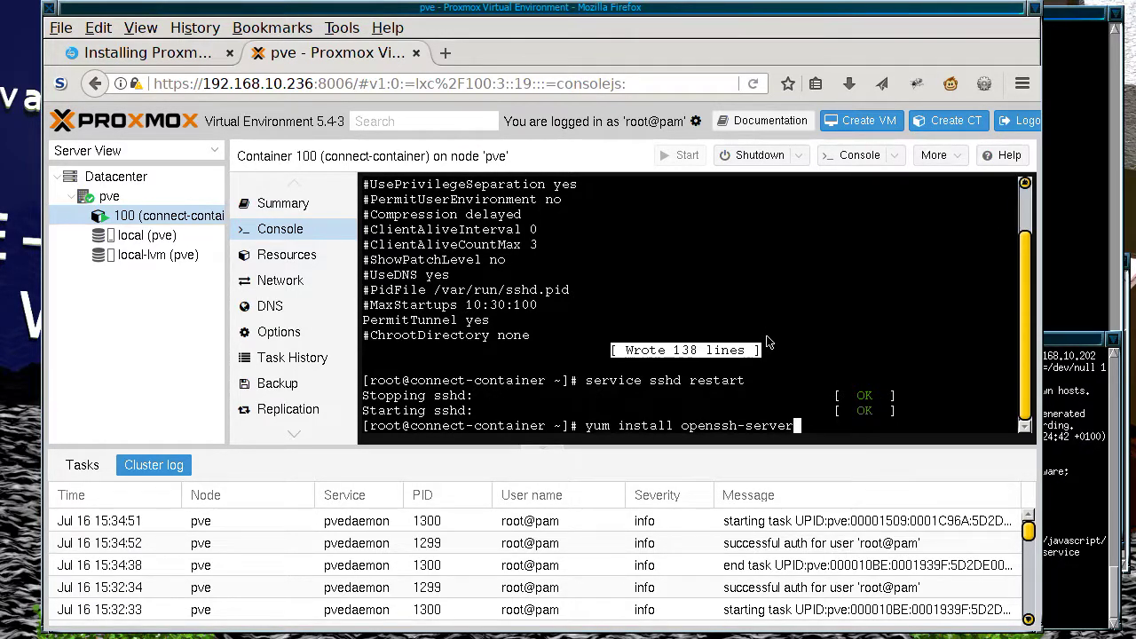
pyautogui.press('Return')
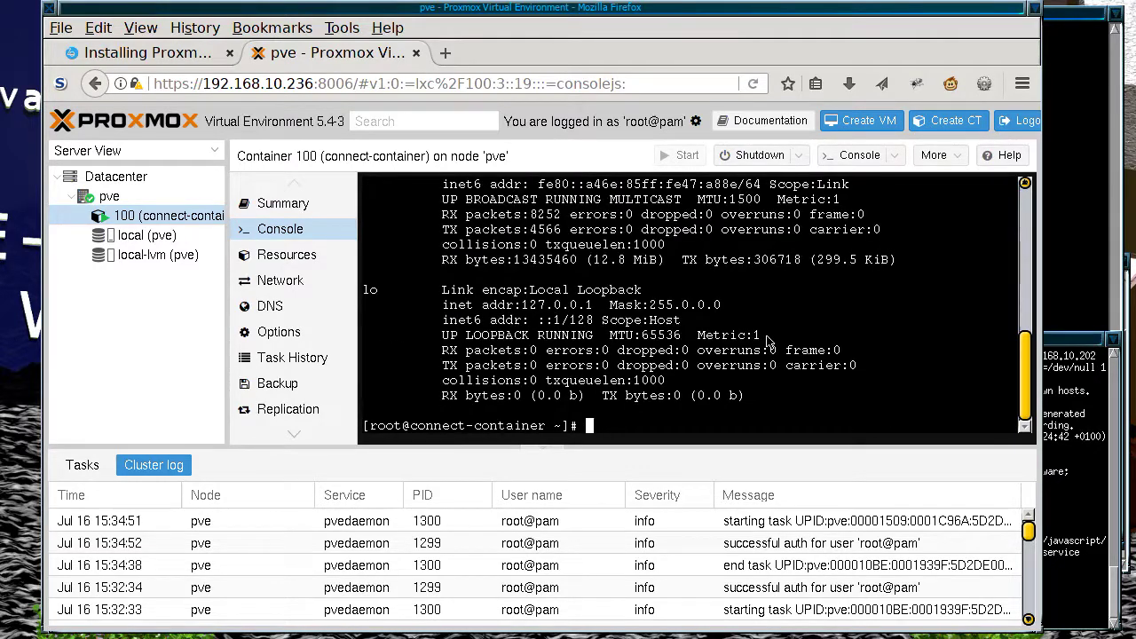
pyautogui.scroll(3, 821, 355)
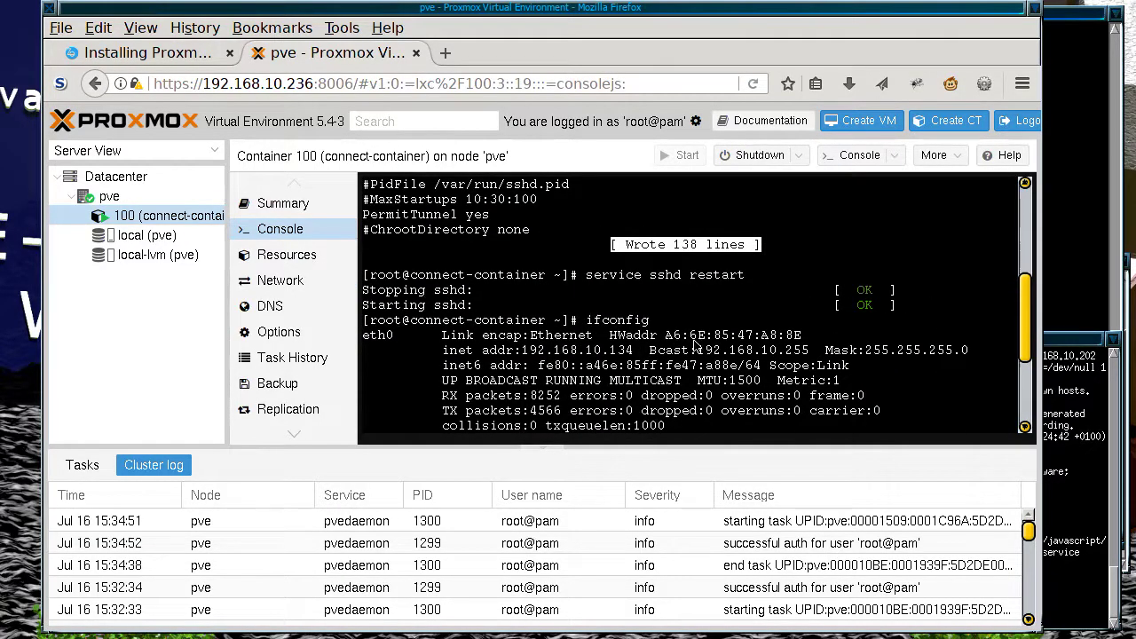
pyautogui.scroll(-2, 697, 346)
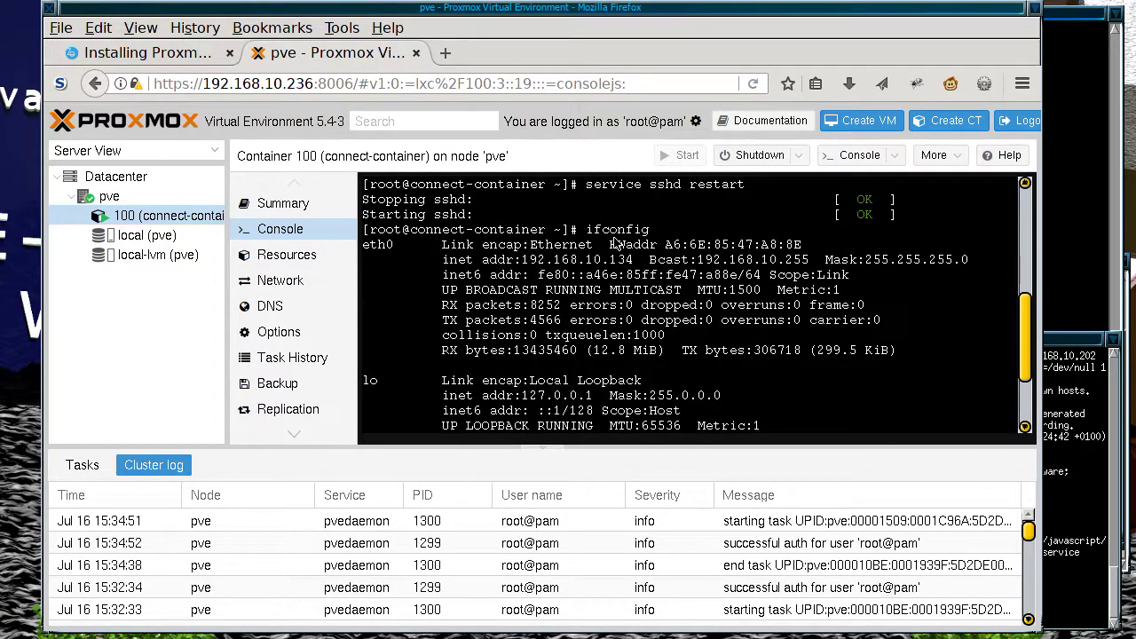